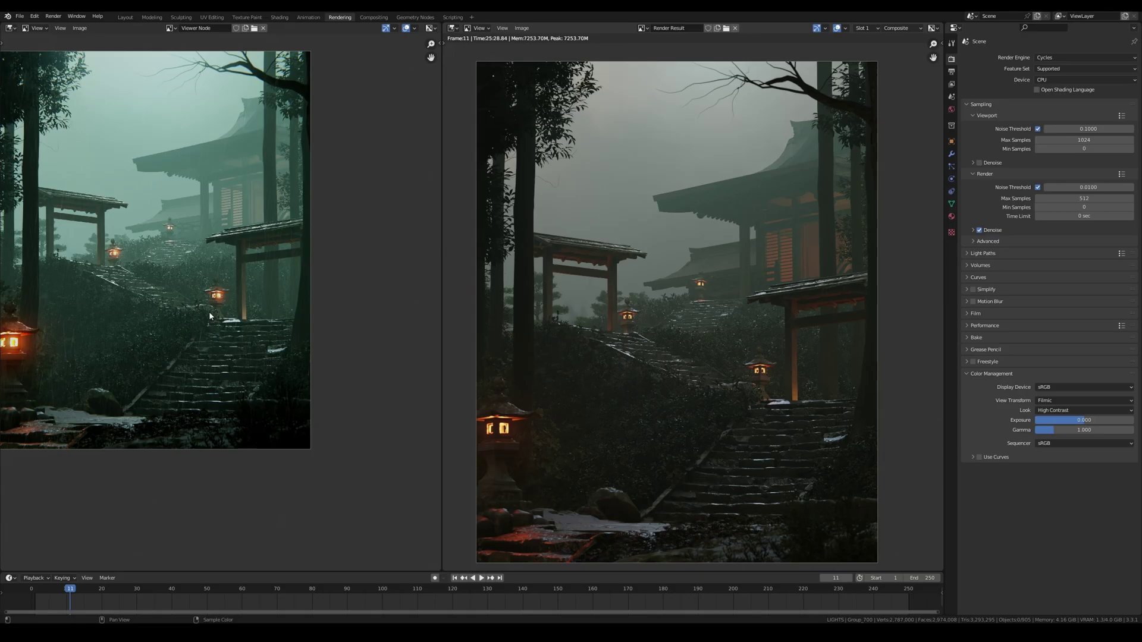
# Compare the graded composite image with the raw render of the temple scene.
pyautogui.scroll(1, 241, 345)
pyautogui.moveTo(242, 345); pyautogui.dragTo(328, 410, button='middle')
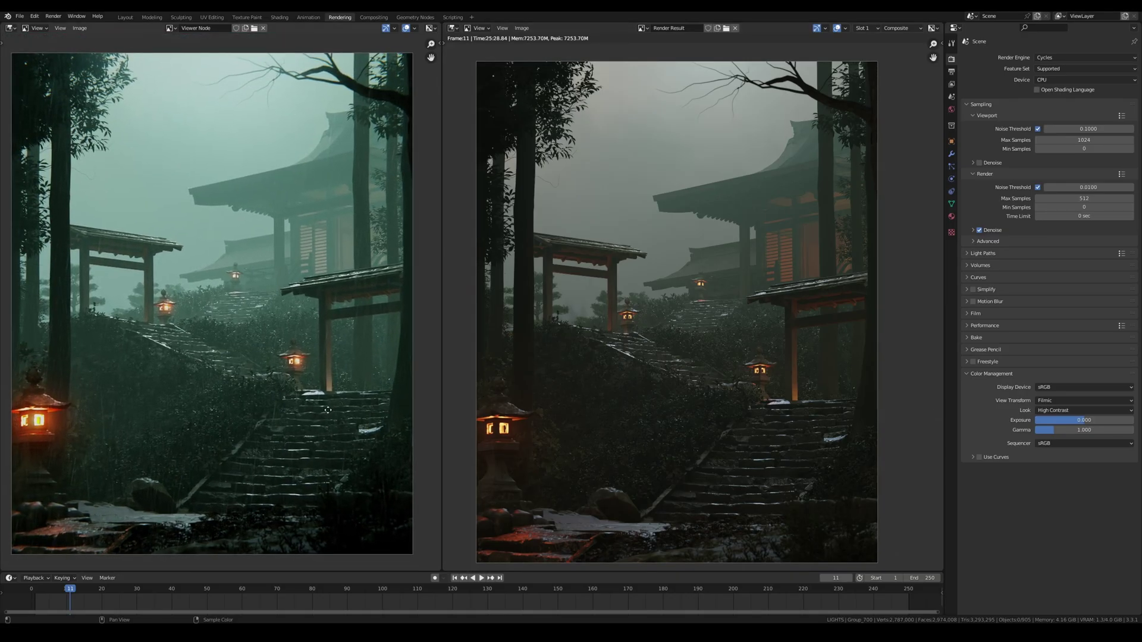
pyautogui.scroll(-1, 329, 414)
pyautogui.press('Home')
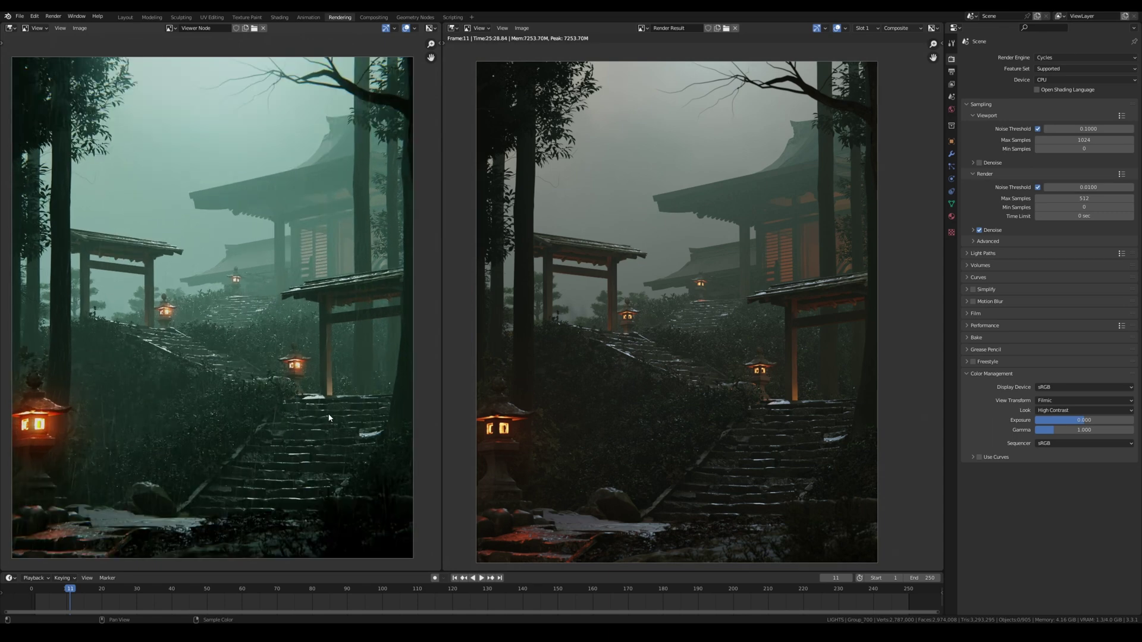
pyautogui.scroll(-1, 324, 377)
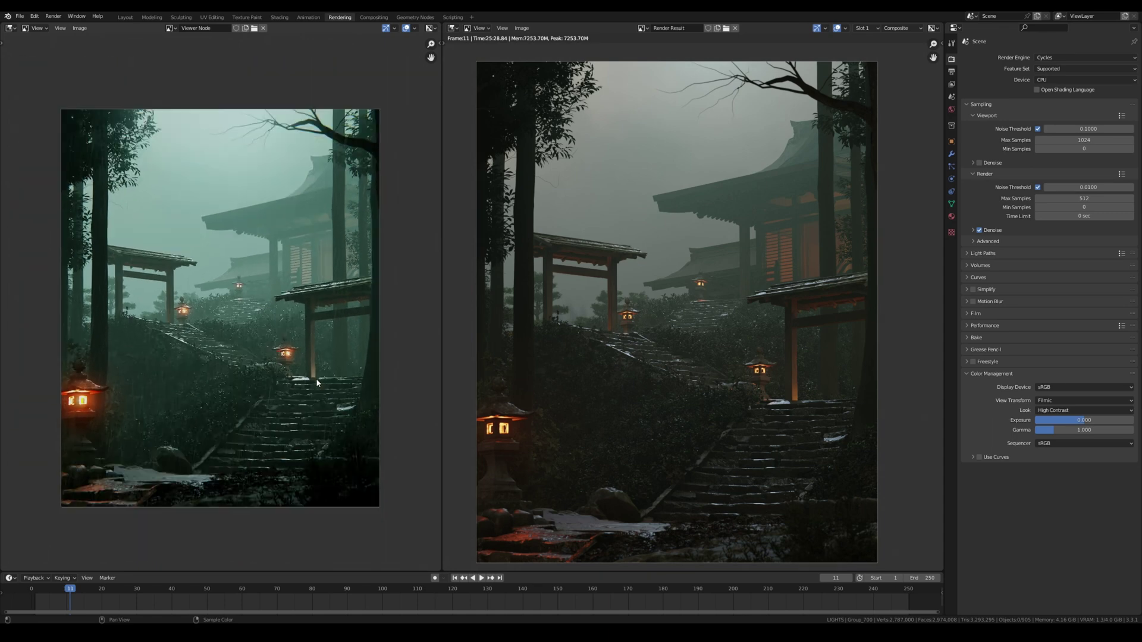
pyautogui.scroll(1, 316, 380)
pyautogui.moveTo(556, 401); pyautogui.dragTo(553, 400, button='middle')
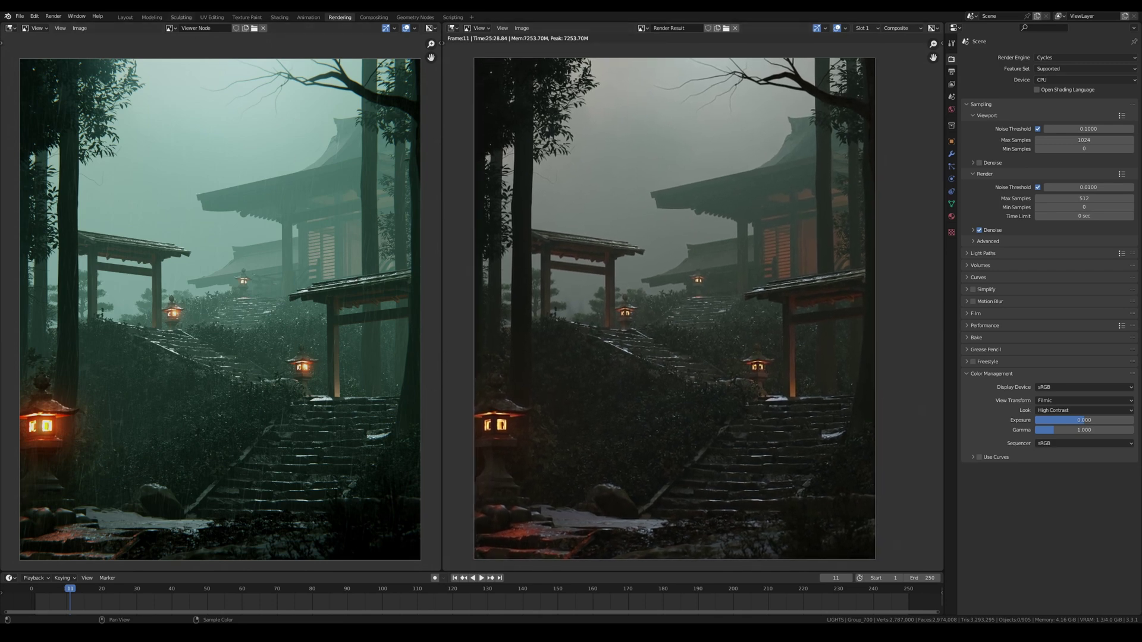
# Review the finished temple scene's geometry in the Layout workspace and its node tree in the Compositing workspace.
pyautogui.click(124, 18)
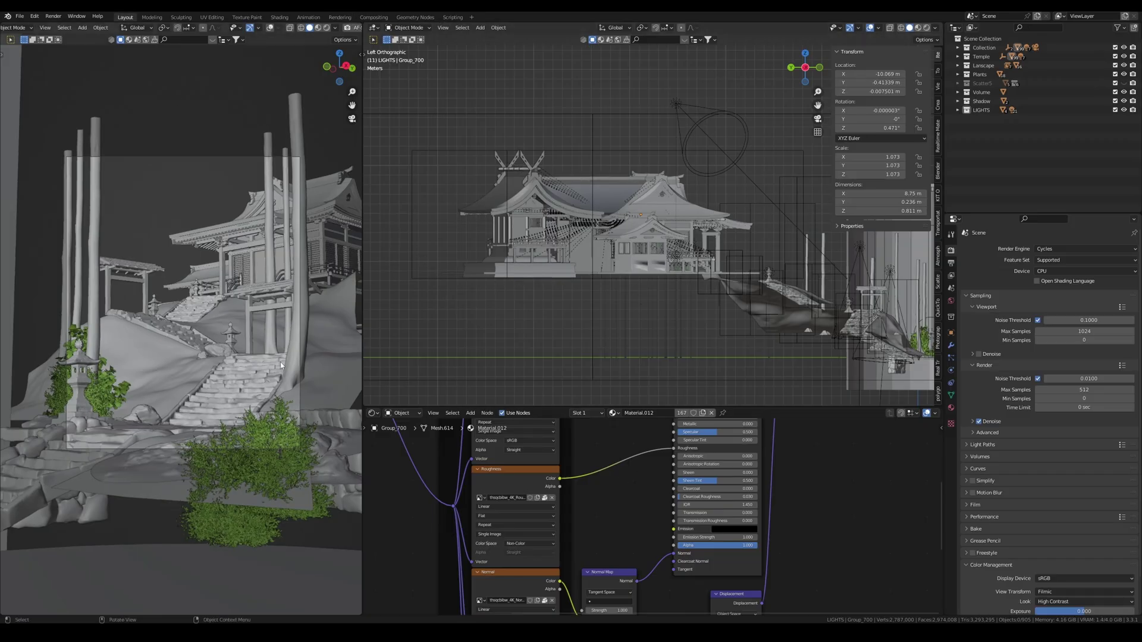
pyautogui.scroll(2, 281, 365)
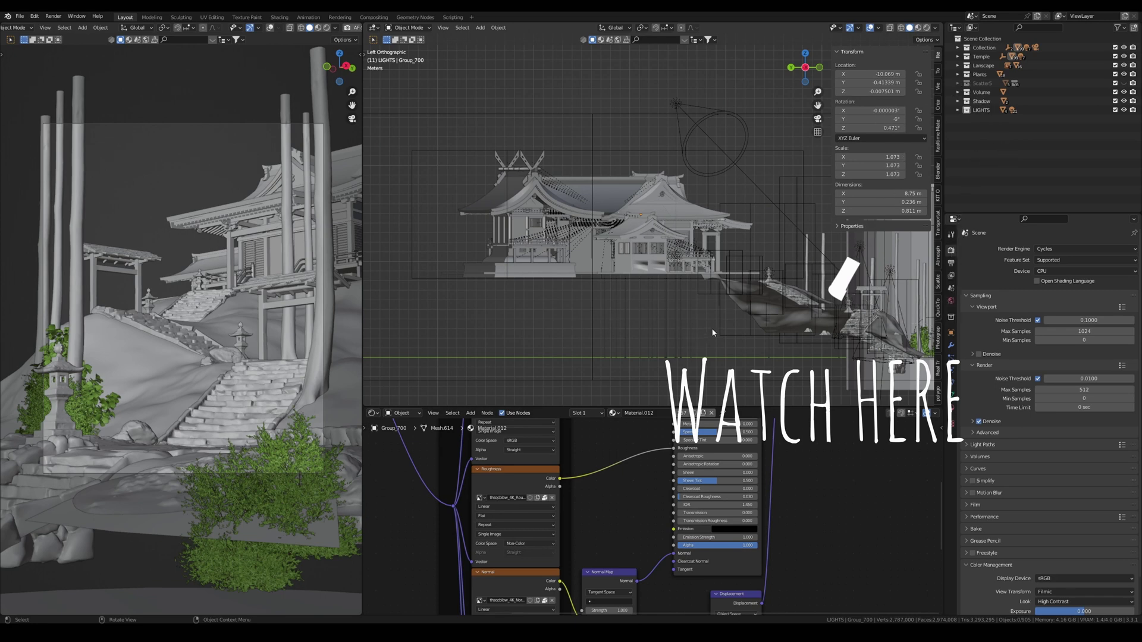
pyautogui.keyDown('shift'); pyautogui.moveTo(701, 323); pyautogui.dragTo(623, 320, button='middle'); pyautogui.keyUp('shift')
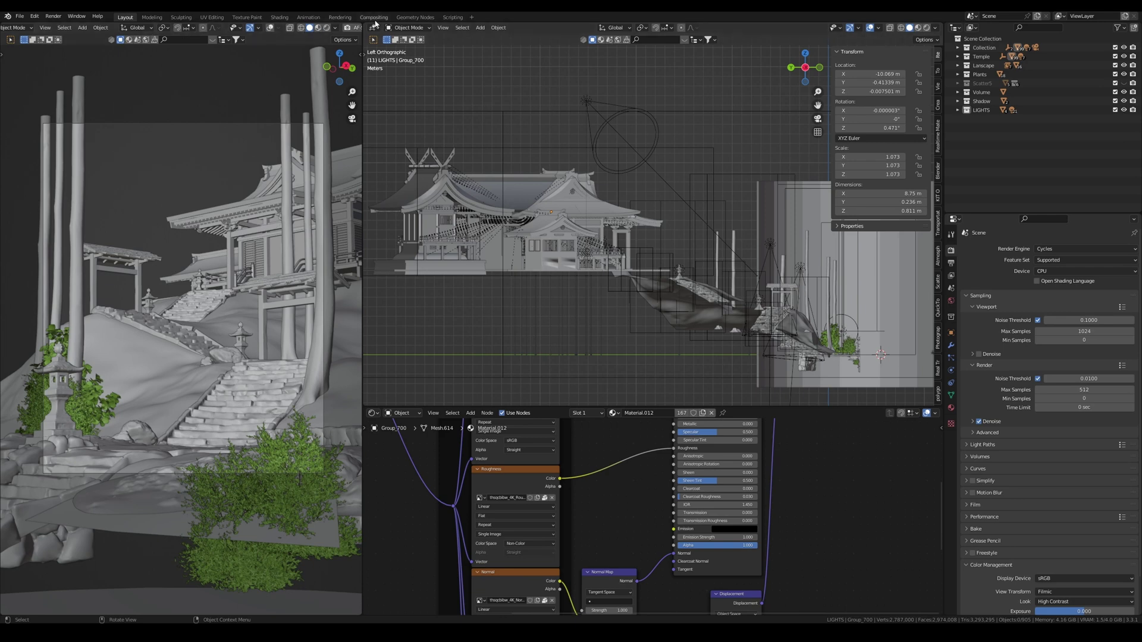
pyautogui.click(373, 18)
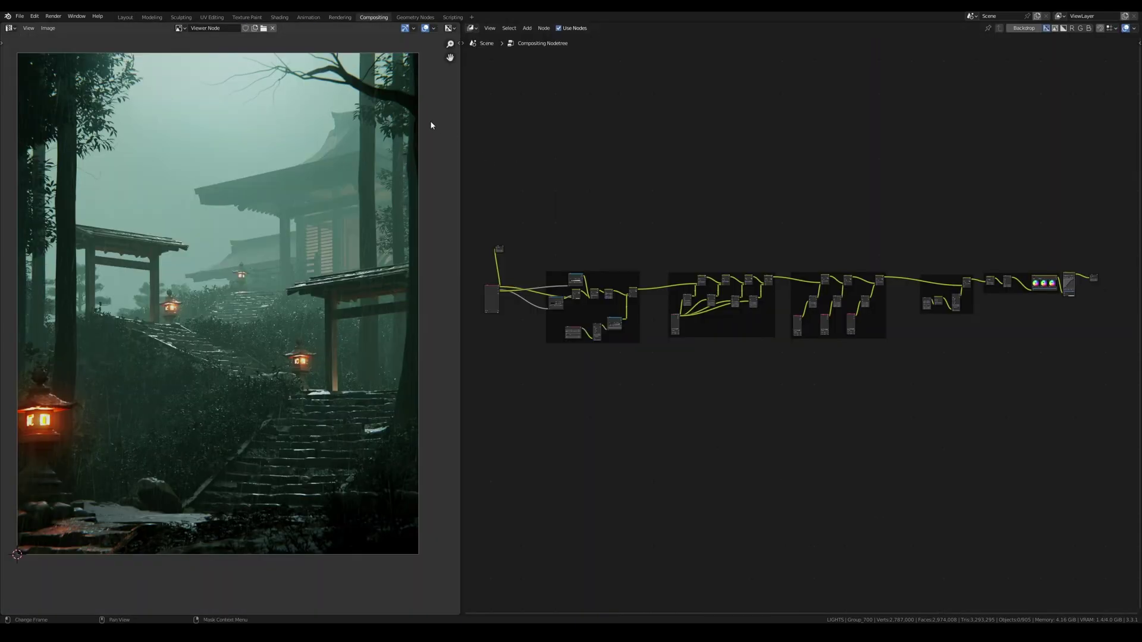
pyautogui.moveTo(373, 160); pyautogui.dragTo(385, 169, button='middle')
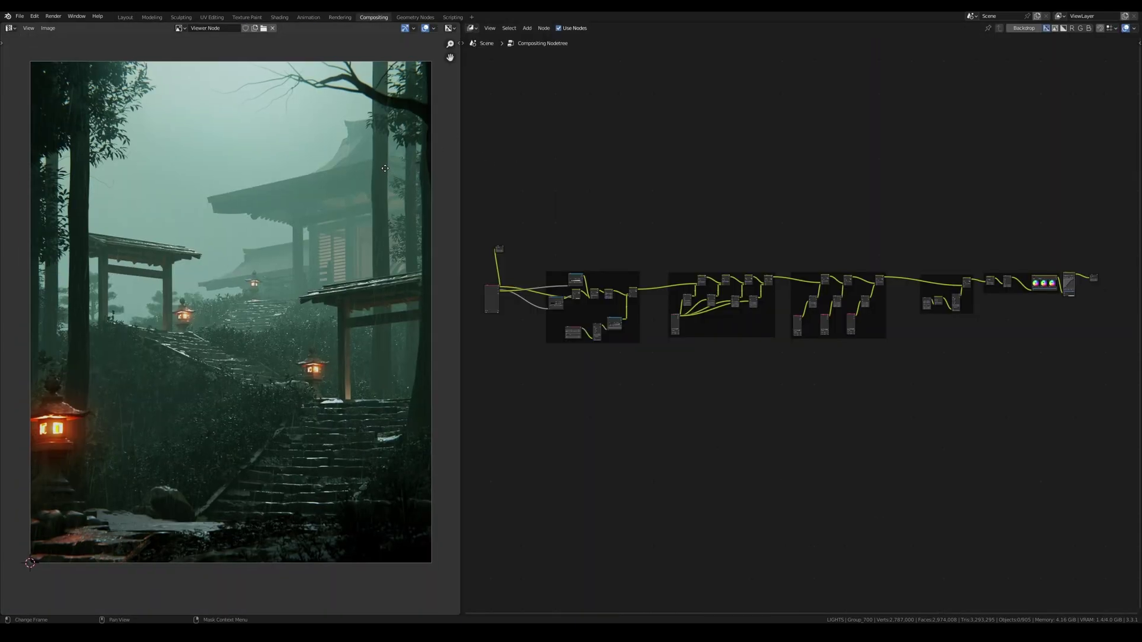
pyautogui.click(339, 17)
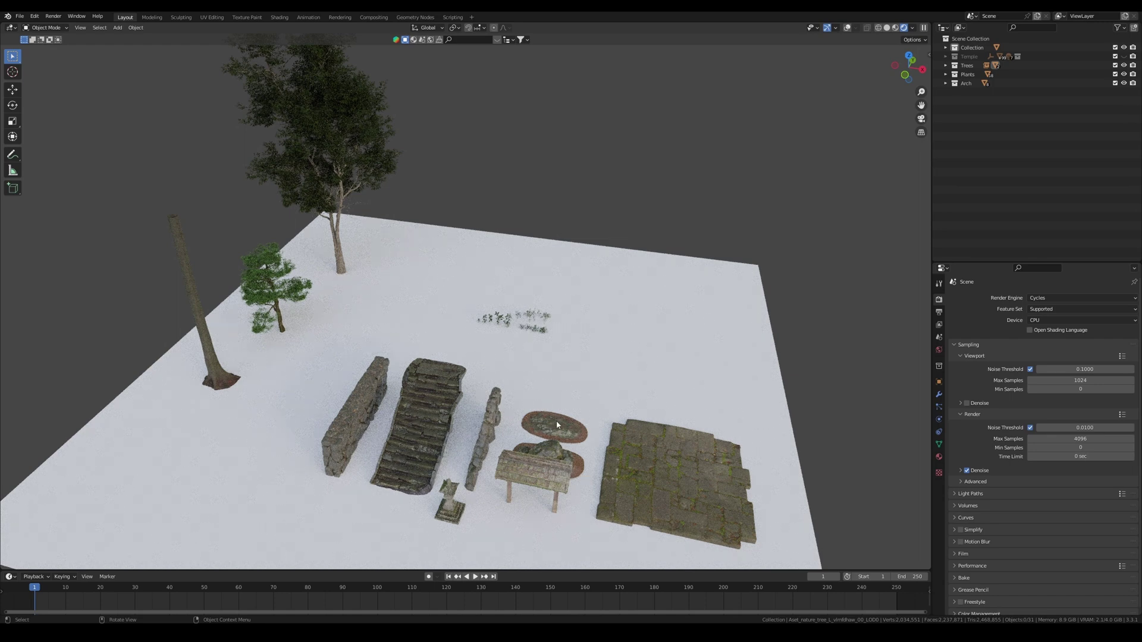
# Examine the stone staircase asset up close and the temple model from several angles.
pyautogui.click(412, 452)
pyautogui.scroll(4, 413, 451)
pyautogui.keyDown('shift'); pyautogui.moveTo(412, 452); pyautogui.dragTo(467, 89, button='middle'); pyautogui.keyUp('shift')
pyautogui.scroll(3, 463, 302)
pyautogui.moveTo(454, 337)
pyautogui.mouseDown(button='middle')
pyautogui.moveTo(464, 316)
pyautogui.moveTo(469, 559)
pyautogui.moveTo(471, 342)
pyautogui.mouseUp(button='middle')
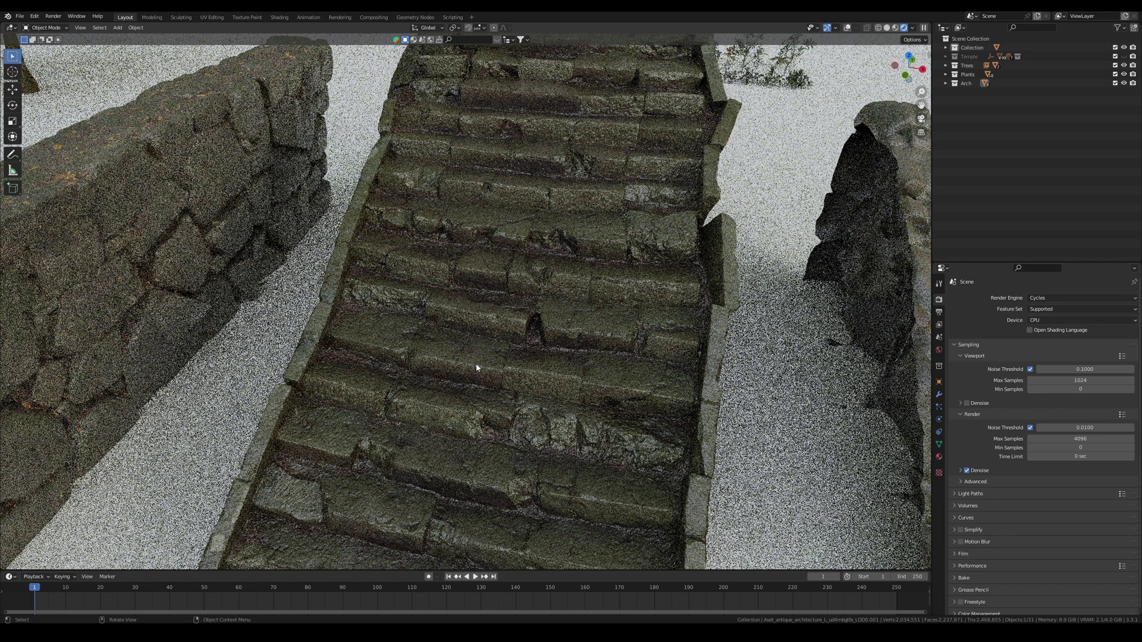
pyautogui.scroll(-3, 476, 367)
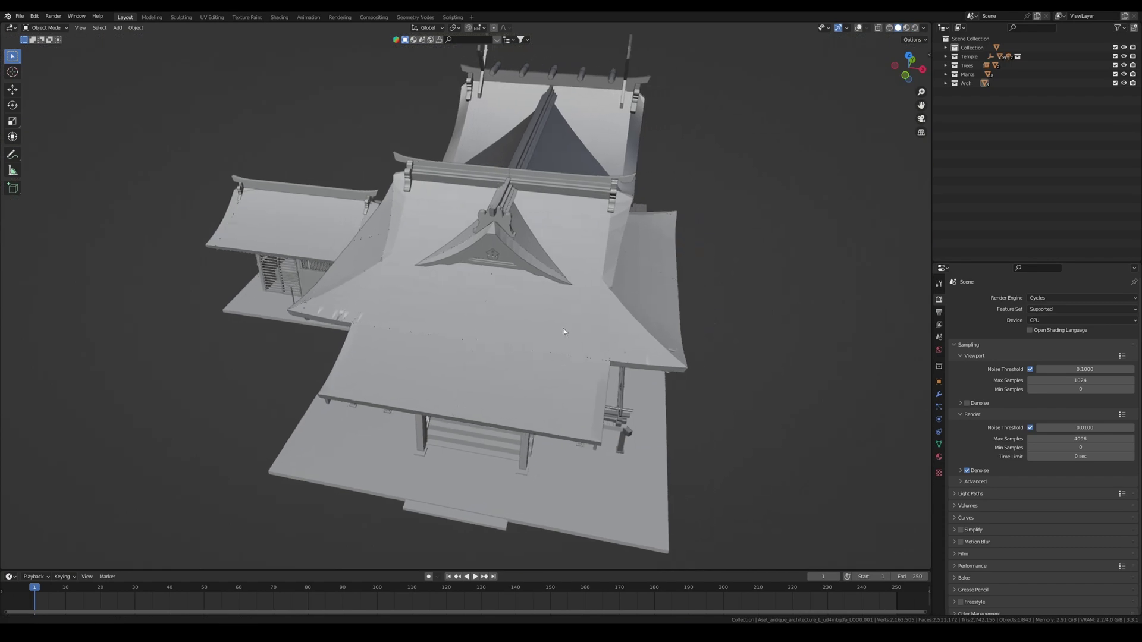
pyautogui.moveTo(567, 332); pyautogui.dragTo(573, 303, button='middle')
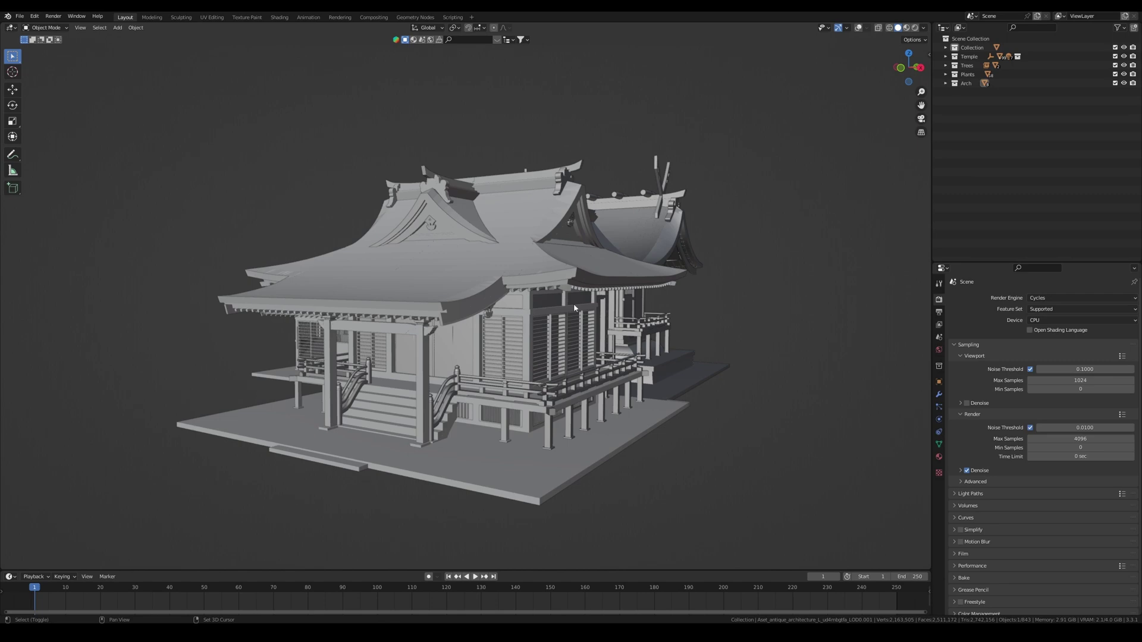
pyautogui.moveTo(559, 345); pyautogui.dragTo(546, 333, button='middle')
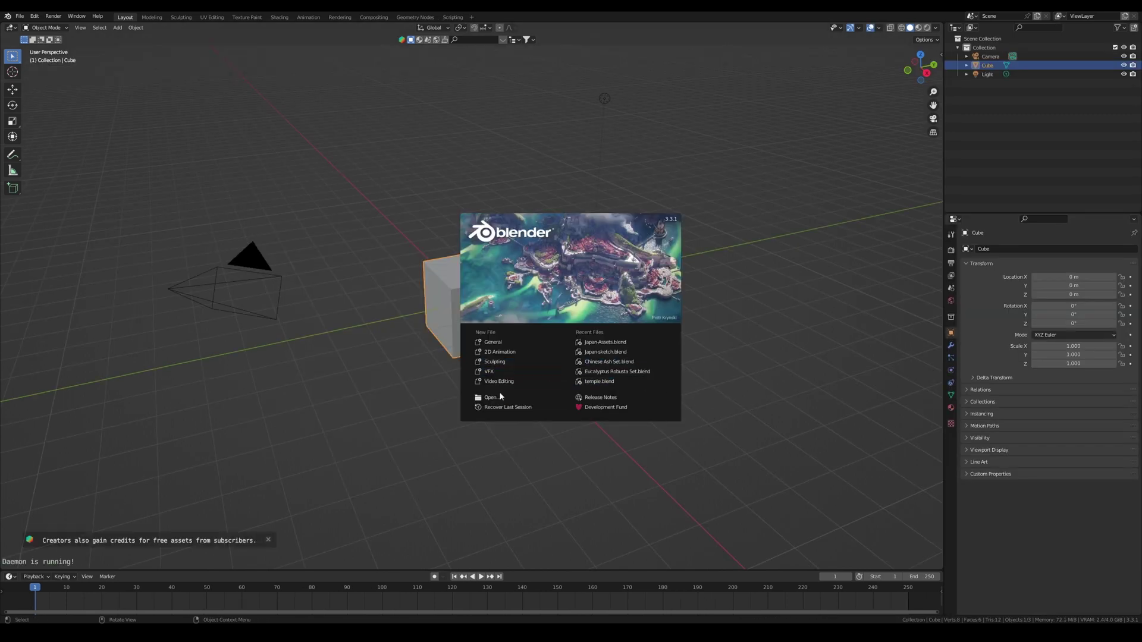
# Dismiss the splash screen and delete all default objects from the new scene.
pyautogui.click(392, 372)
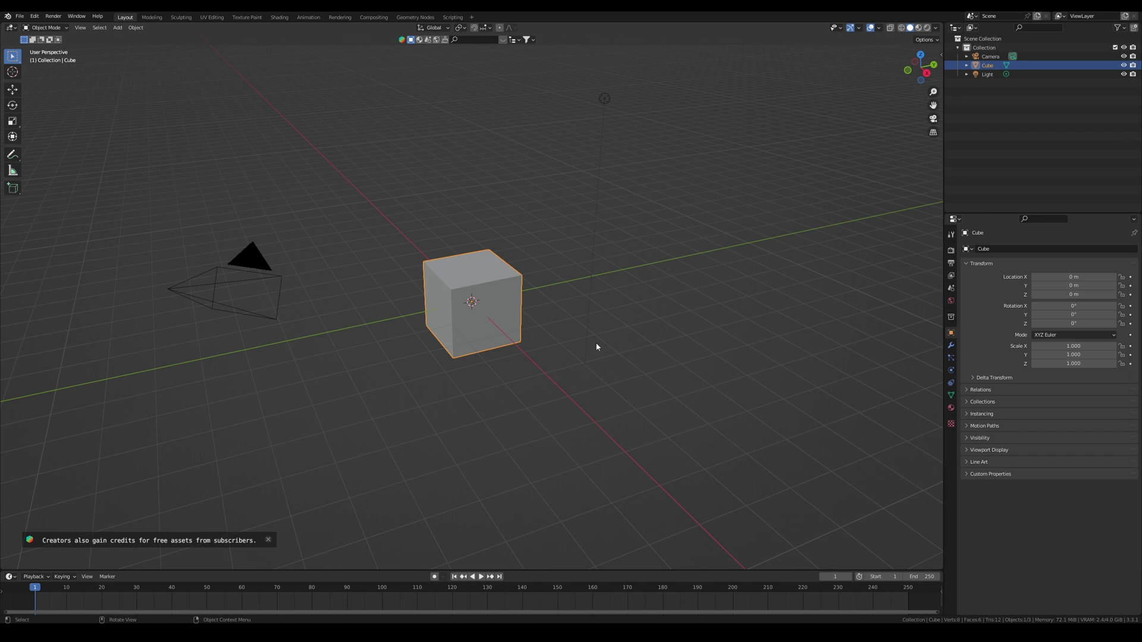
pyautogui.press('a')
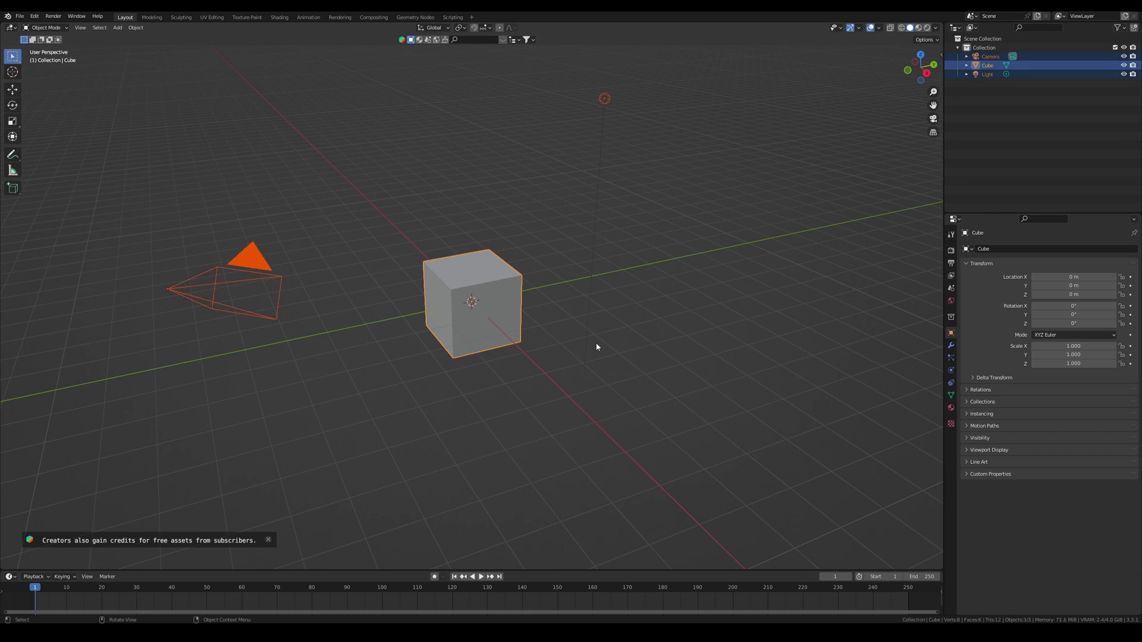
pyautogui.press('x')
pyautogui.click(597, 344)
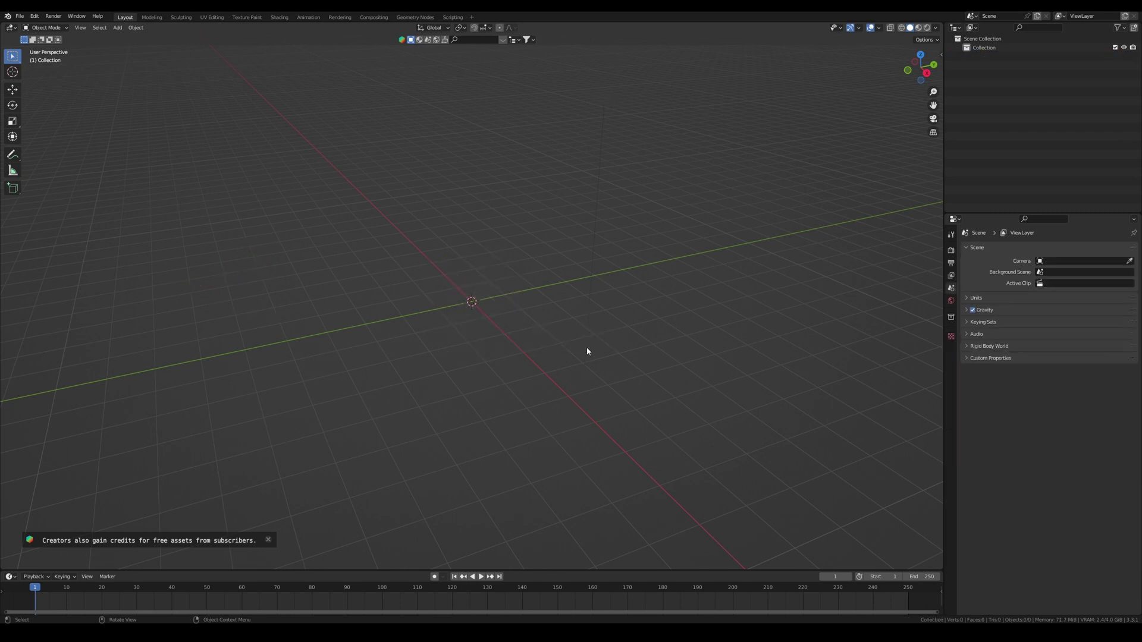
pyautogui.moveTo(641, 359); pyautogui.dragTo(520, 356, button='middle')
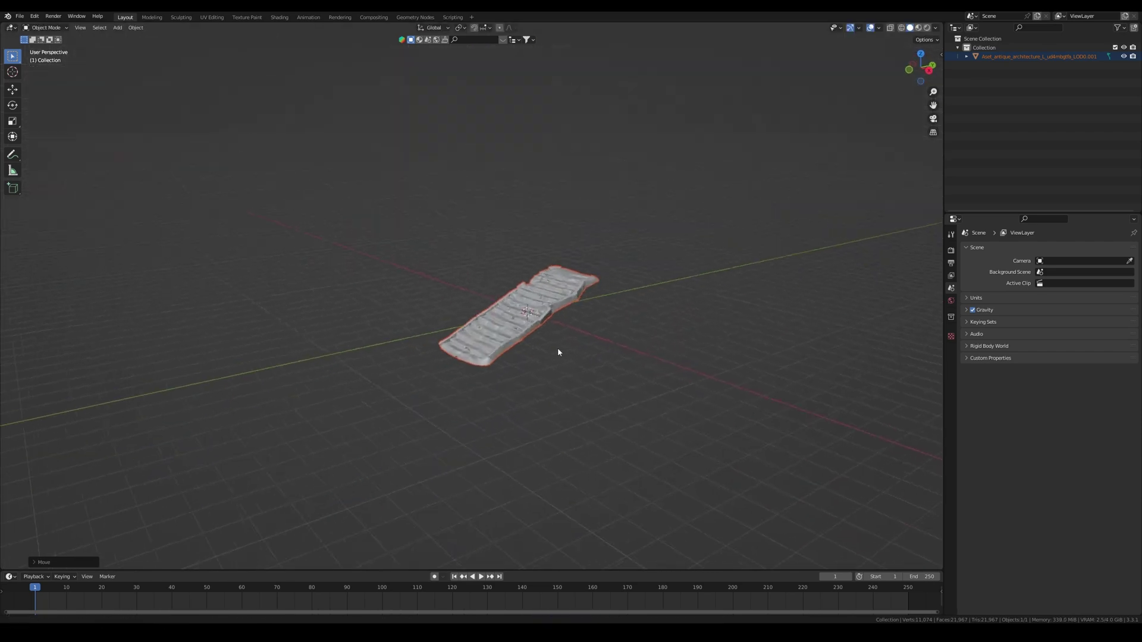
# Move the pasted stone floor slab to the head of the staircase and adjust its height to meet the top step.
pyautogui.scroll(3, 557, 349)
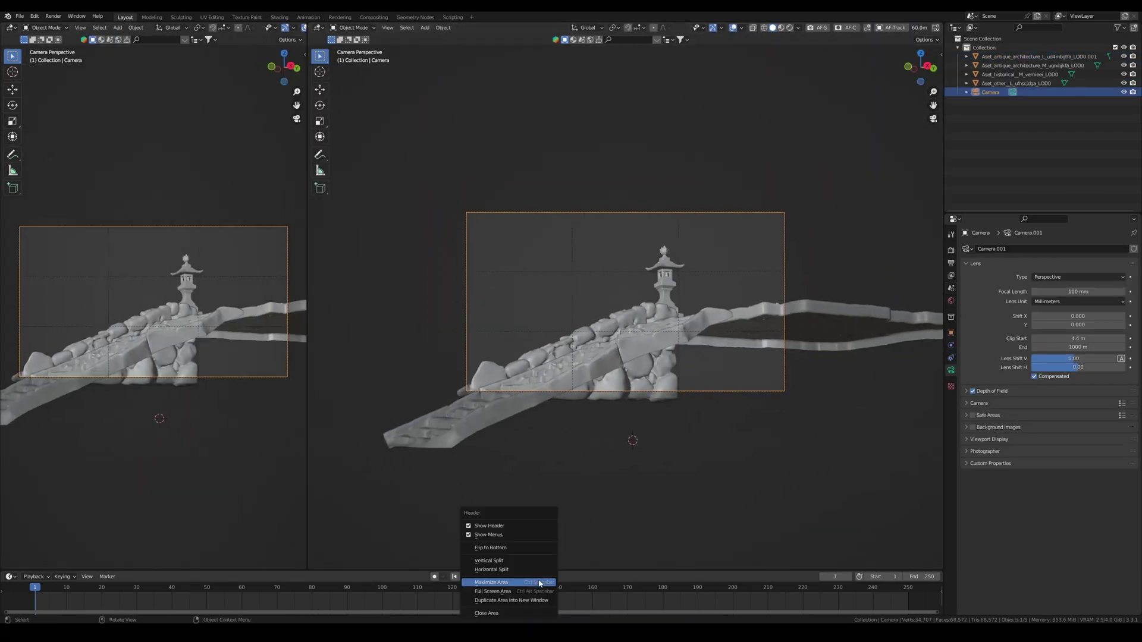
pyautogui.scroll(-1, 569, 352)
pyautogui.scroll(2, 573, 354)
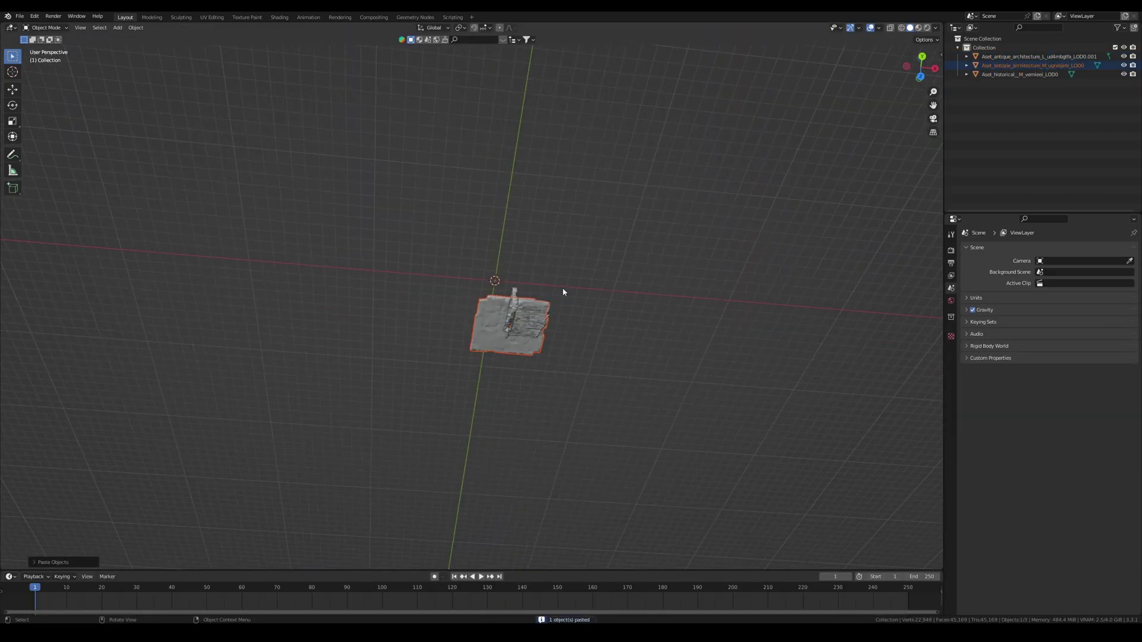
pyautogui.scroll(4, 535, 438)
pyautogui.press('g')
pyautogui.click(612, 416)
pyautogui.moveTo(613, 422); pyautogui.dragTo(570, 315, button='middle')
pyautogui.press('g')
pyautogui.press('z')
pyautogui.click(583, 338)
# Paste the stone lantern and place it, seen from above, near the slab corner beside the stairs.
pyautogui.press('KP_7')
pyautogui.scroll(-4, 568, 409)
pyautogui.hotkey('ctrl', 'v')
pyautogui.press('KP_7')
pyautogui.press('g')
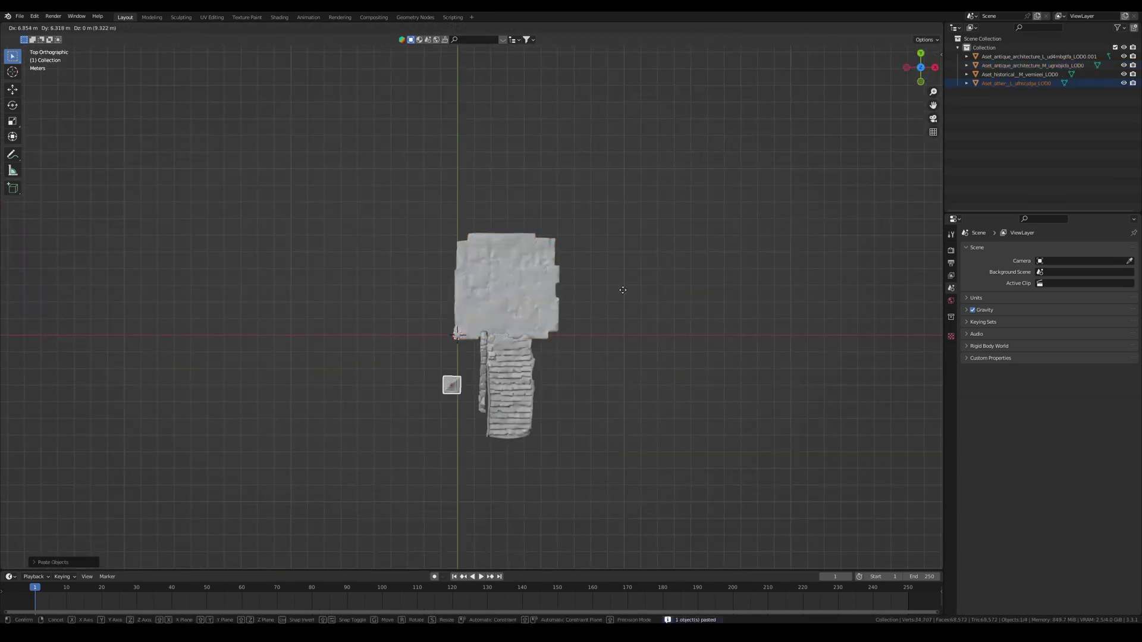
pyautogui.click(622, 288)
# Adjust the lantern's height so it stands on the slab, and fine-tune its position from above.
pyautogui.moveTo(571, 357); pyautogui.dragTo(516, 393, button='middle')
pyautogui.press('g')
pyautogui.press('z')
pyautogui.click(533, 316)
pyautogui.scroll(4, 538, 314)
pyautogui.moveTo(538, 314); pyautogui.dragTo(506, 292, button='middle')
pyautogui.press('g')
pyautogui.press('z')
pyautogui.click(535, 306)
pyautogui.scroll(-4, 553, 334)
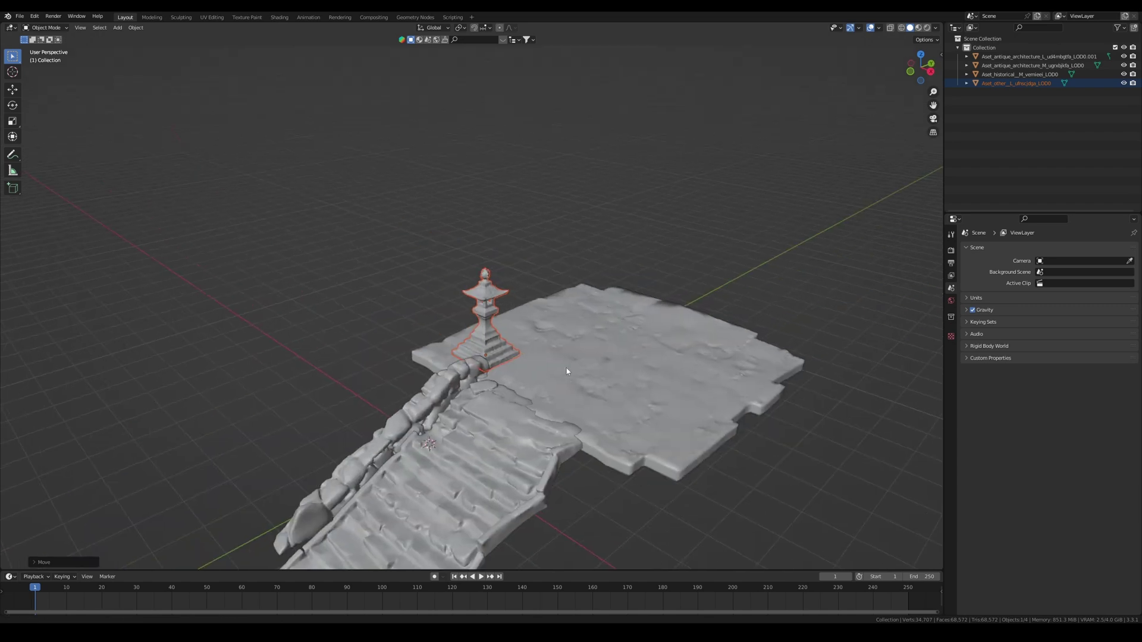
pyautogui.press('KP_7')
pyautogui.press('g')
pyautogui.click(553, 373)
# Paste the camera into the scene and look through it.
pyautogui.scroll(-4, 595, 404)
pyautogui.hotkey('ctrl', 'v')
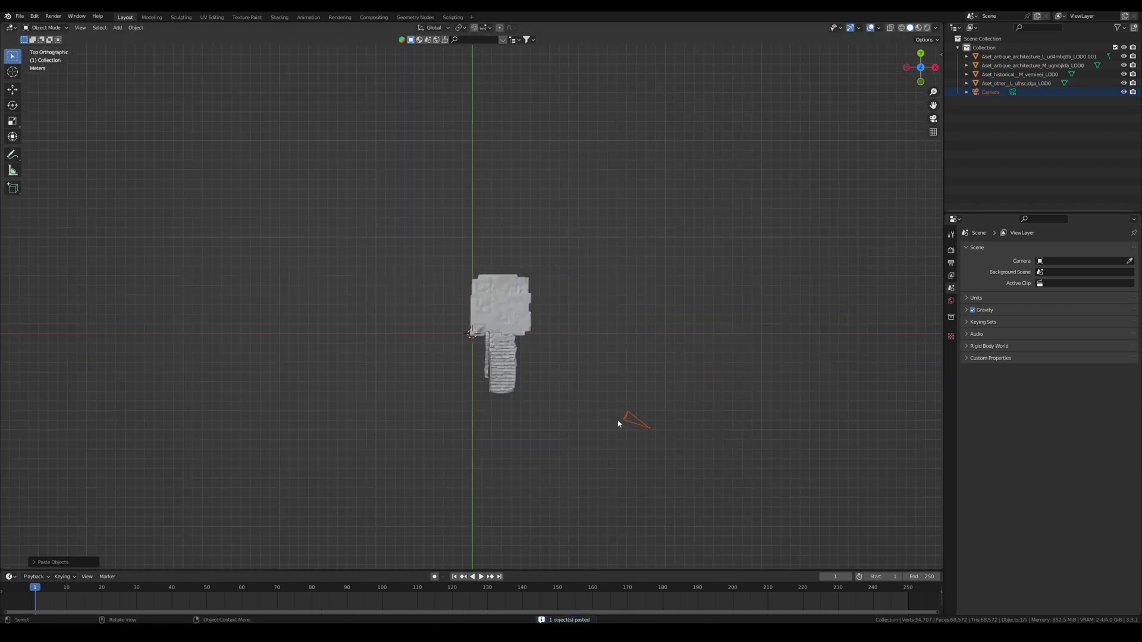
pyautogui.press('KP_0')
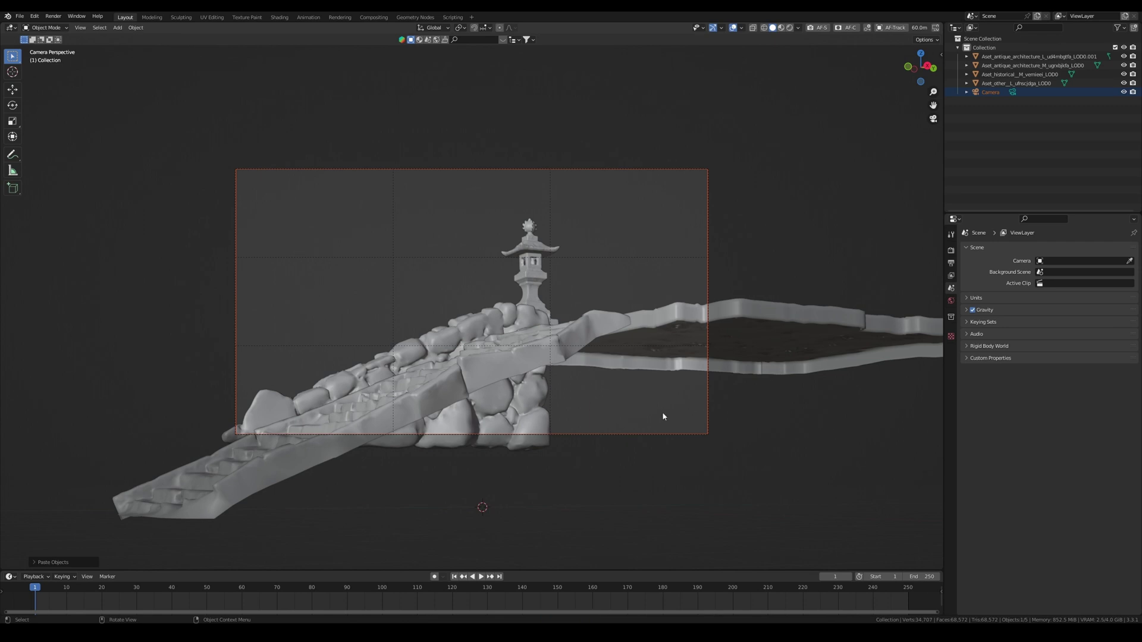
# Show the camera view and the top view side by side, and set the output resolution to 1200 × 1500 px.
pyautogui.press('KP_7')
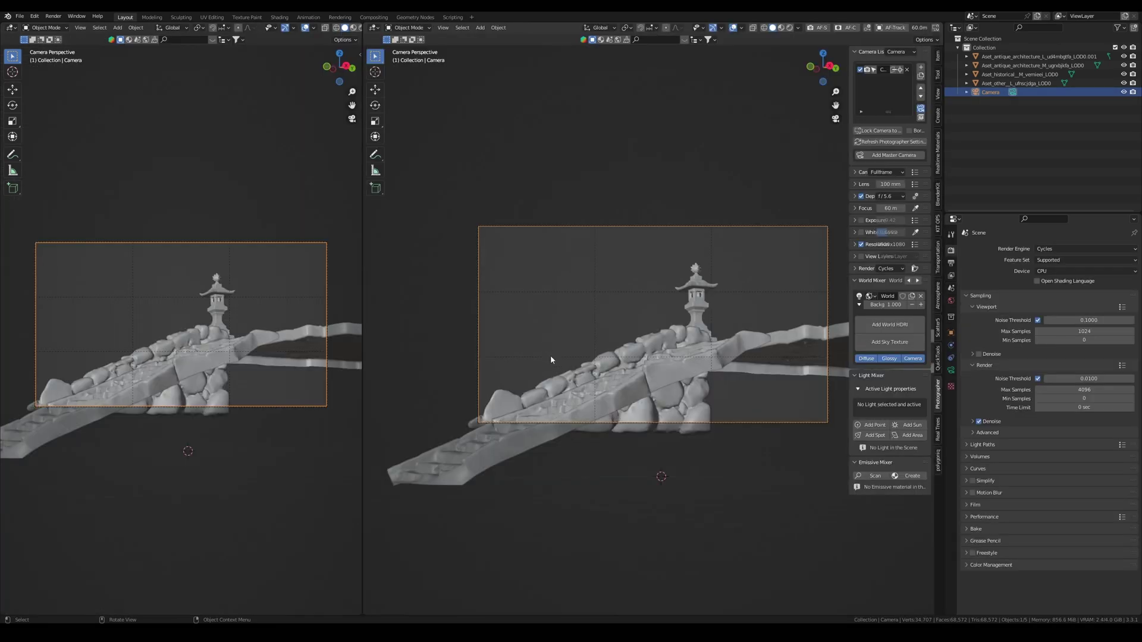
pyautogui.press('KP_0')
pyautogui.press('KP_0')
pyautogui.press('KP_7')
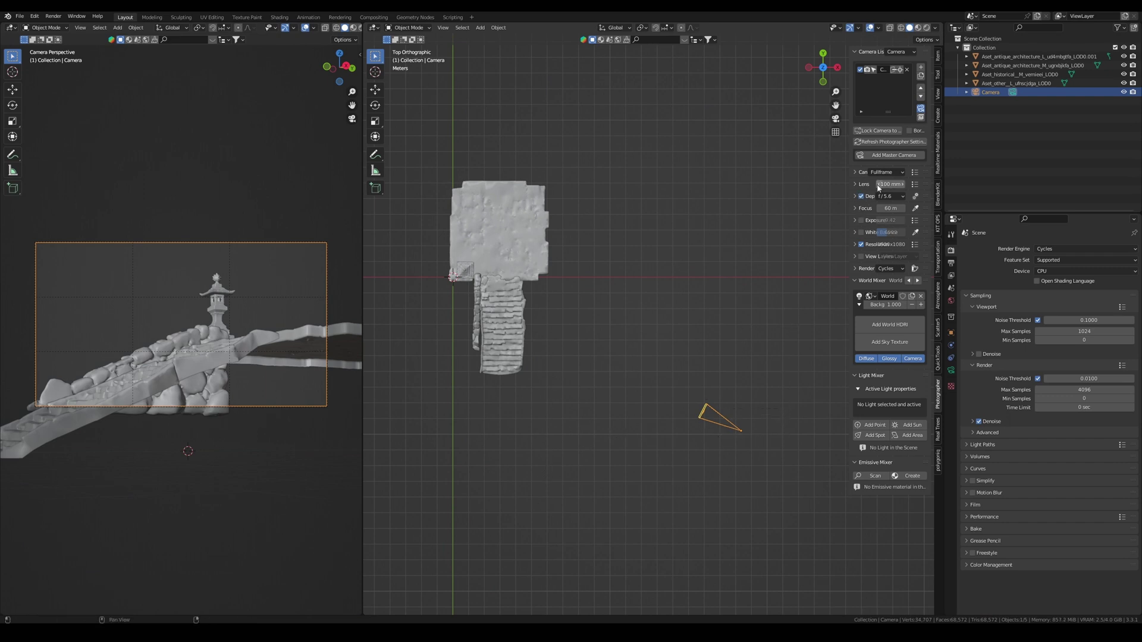
pyautogui.moveTo(848, 226); pyautogui.dragTo(832, 227)
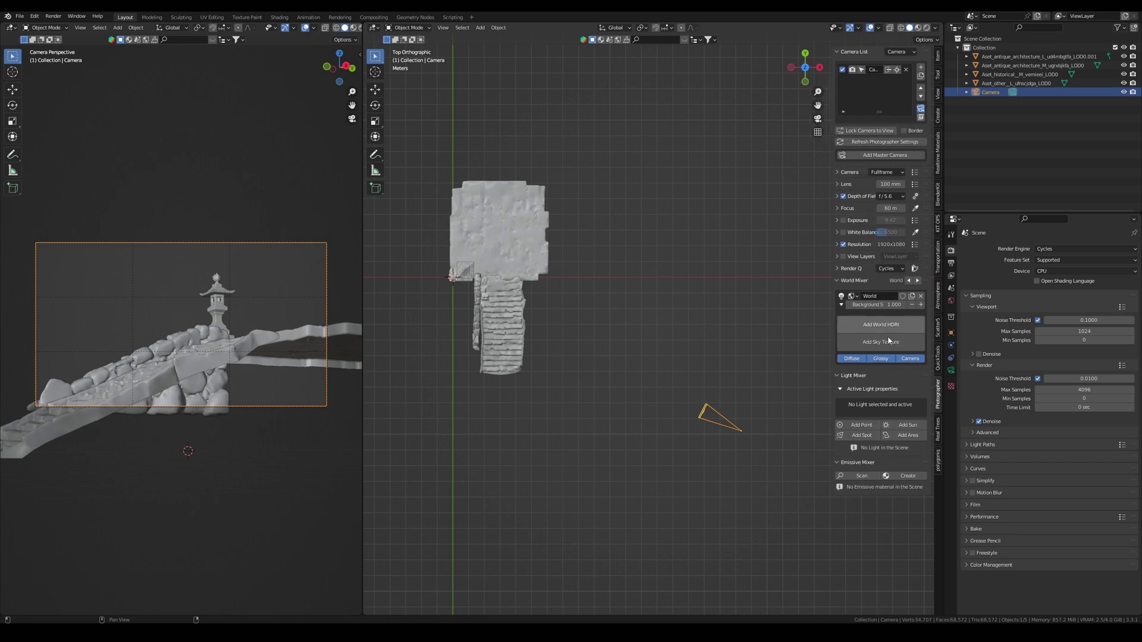
pyautogui.click(839, 245)
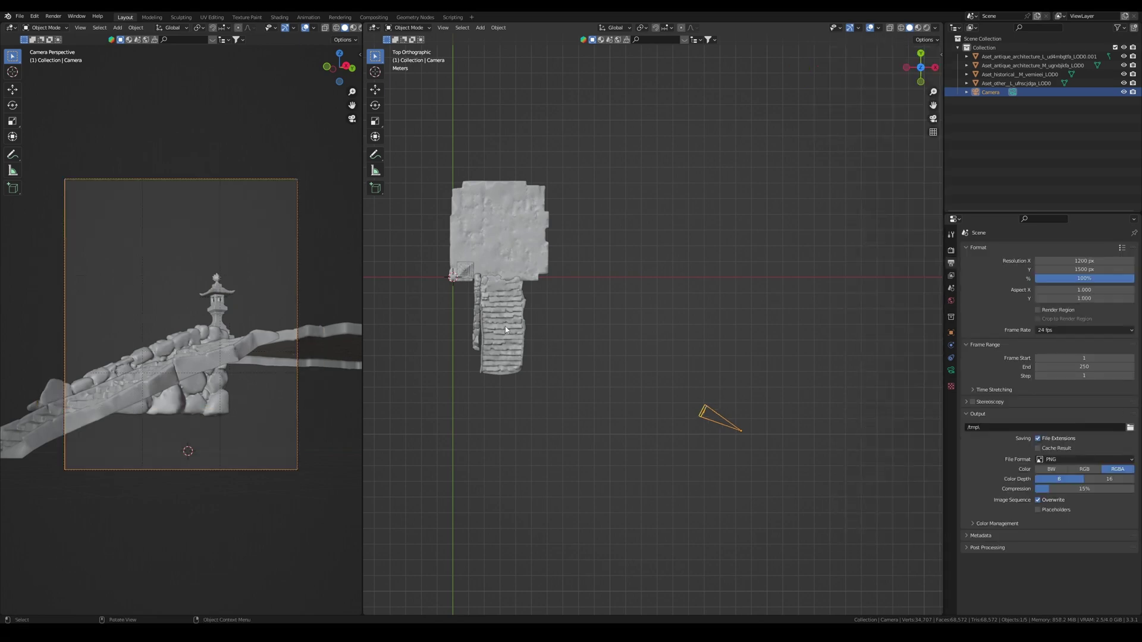
# Select the stairs, stone wall, slab and lantern together, then reposition and lower them toward the bottom of the camera frame.
pyautogui.click(509, 331)
pyautogui.scroll(1, 575, 349)
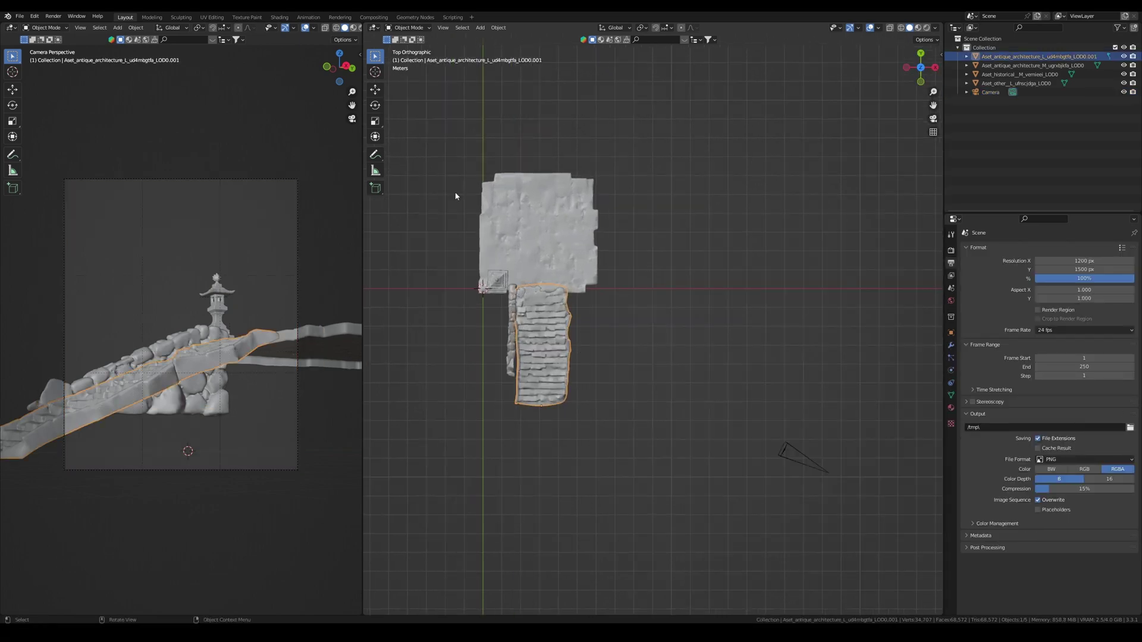
pyautogui.moveTo(444, 167); pyautogui.dragTo(595, 381)
pyautogui.press('g')
pyautogui.moveTo(701, 389); pyautogui.dragTo(651, 322, button='middle')
pyautogui.press('g')
pyautogui.press('z')
pyautogui.click(669, 363)
pyautogui.press('KP_7')
pyautogui.press('g')
pyautogui.click(698, 342)
# Rotate the selected stair group slightly counter-clockwise from above and shift it into place.
pyautogui.press('r')
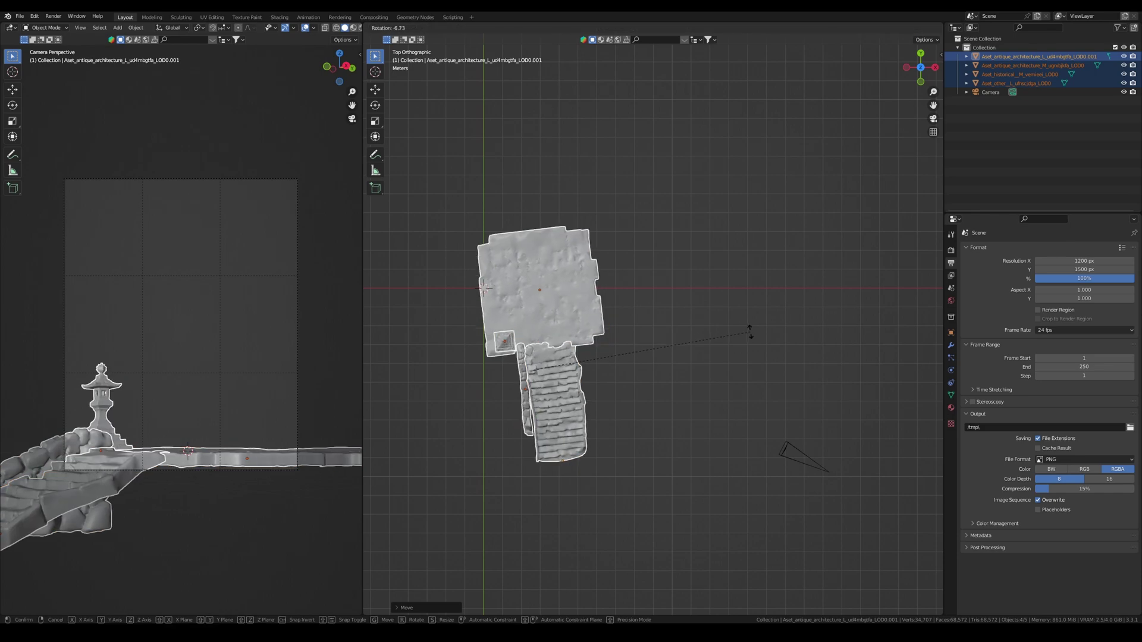
pyautogui.click(747, 327)
pyautogui.press('g')
pyautogui.click(747, 345)
pyautogui.click(666, 372)
# Duplicate the staircase, place and rotate the copy behind the slab, and adjust its height.
pyautogui.scroll(-1, 654, 374)
pyautogui.click(592, 388)
pyautogui.scroll(-1, 659, 392)
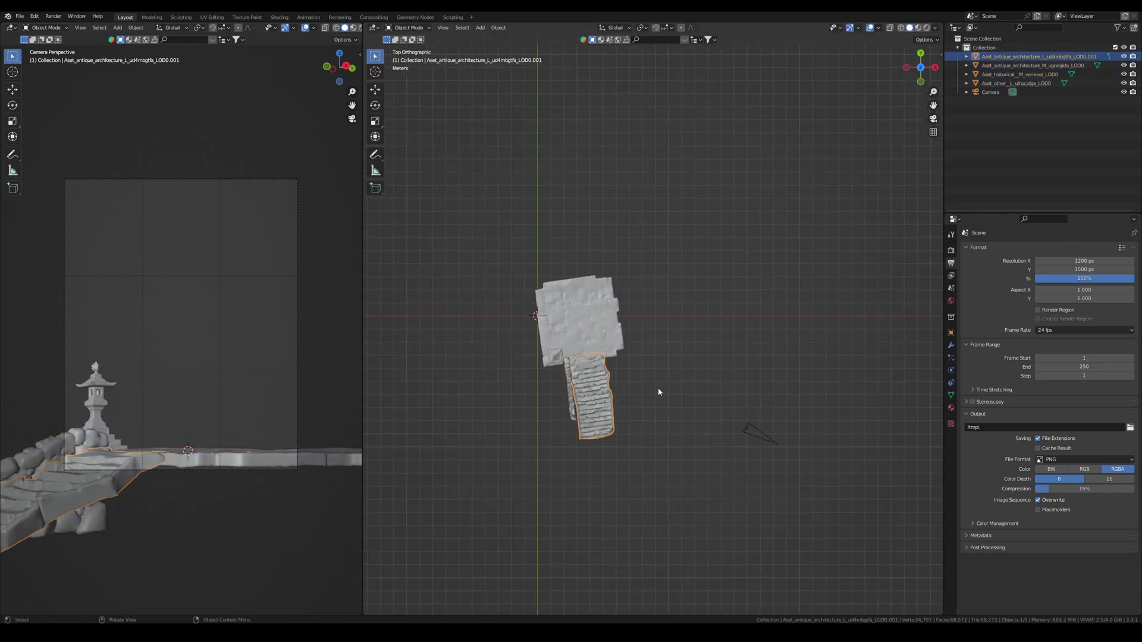
pyautogui.hotkey('shift', 'd')
pyautogui.click(617, 235)
pyautogui.press('r')
pyautogui.click(694, 301)
pyautogui.moveTo(724, 370); pyautogui.dragTo(688, 316, button='middle')
pyautogui.press('g')
pyautogui.press('z')
pyautogui.click(697, 316)
pyautogui.press('KP_7')
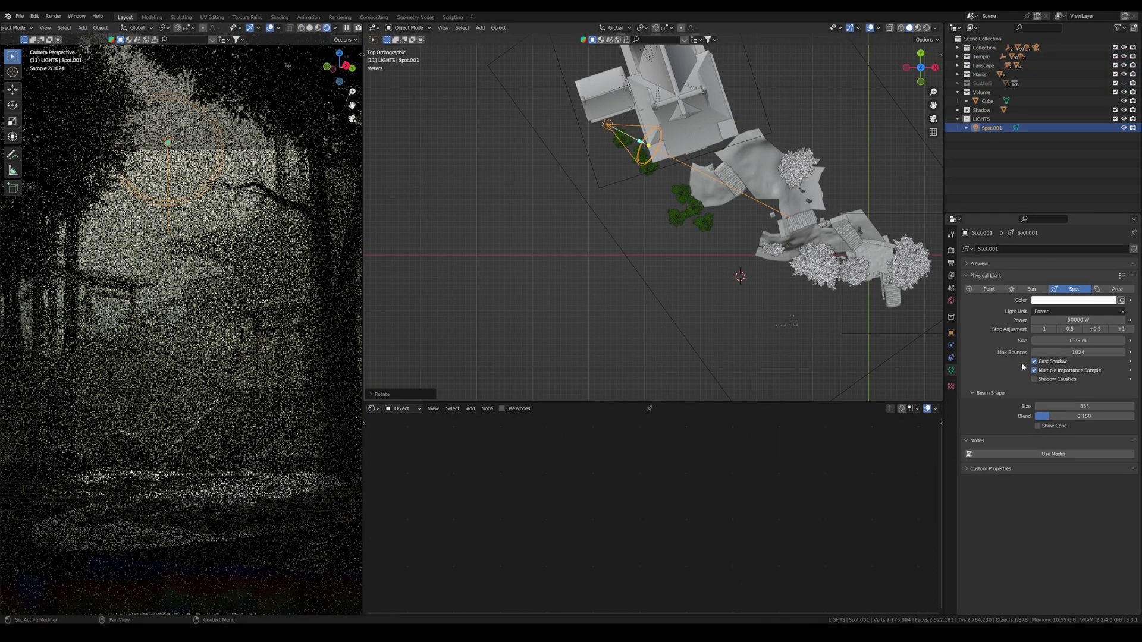
# Give the spot light a pale blue color and set its power to 10000 W.
pyautogui.click(1074, 300)
pyautogui.click(1048, 320)
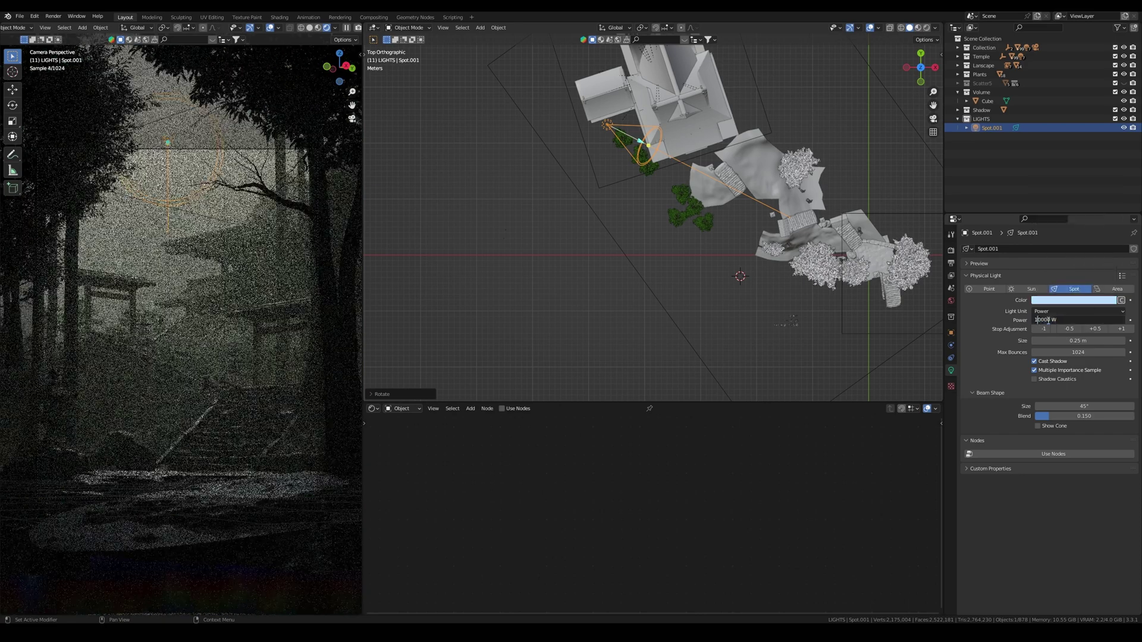
pyautogui.press('Return')
pyautogui.moveTo(705, 204); pyautogui.dragTo(680, 204, button='middle')
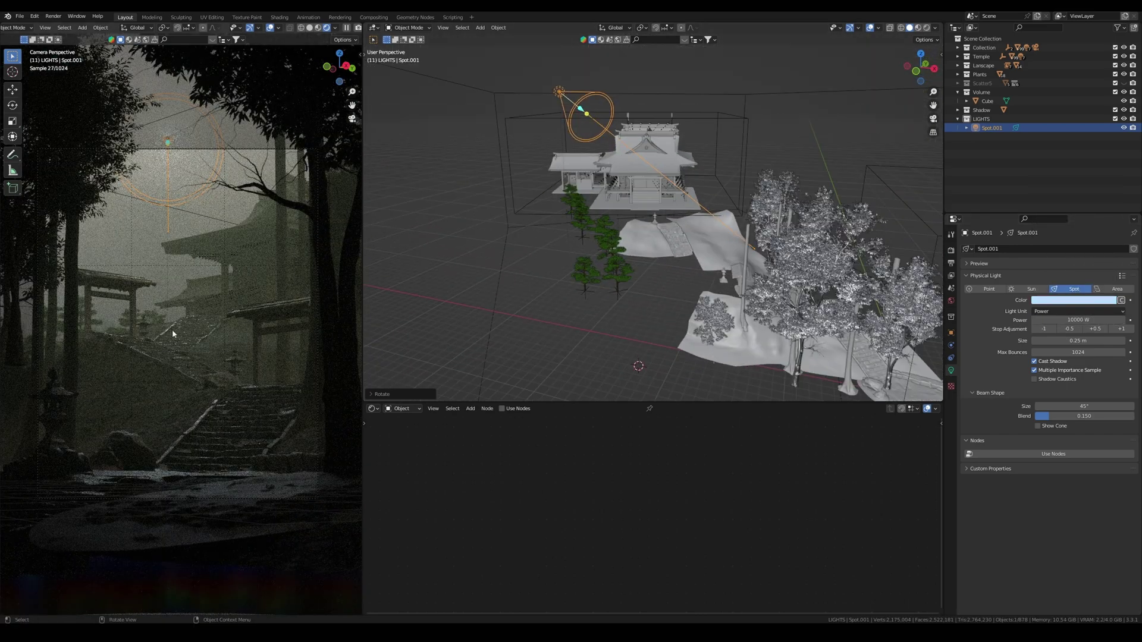
# Restrict the rendered preview to a render region around the camera frame.
pyautogui.hotkey('ctrl', 'b')
pyautogui.moveTo(34, 140); pyautogui.dragTo(327, 524)
pyautogui.scroll(1, 236, 473)
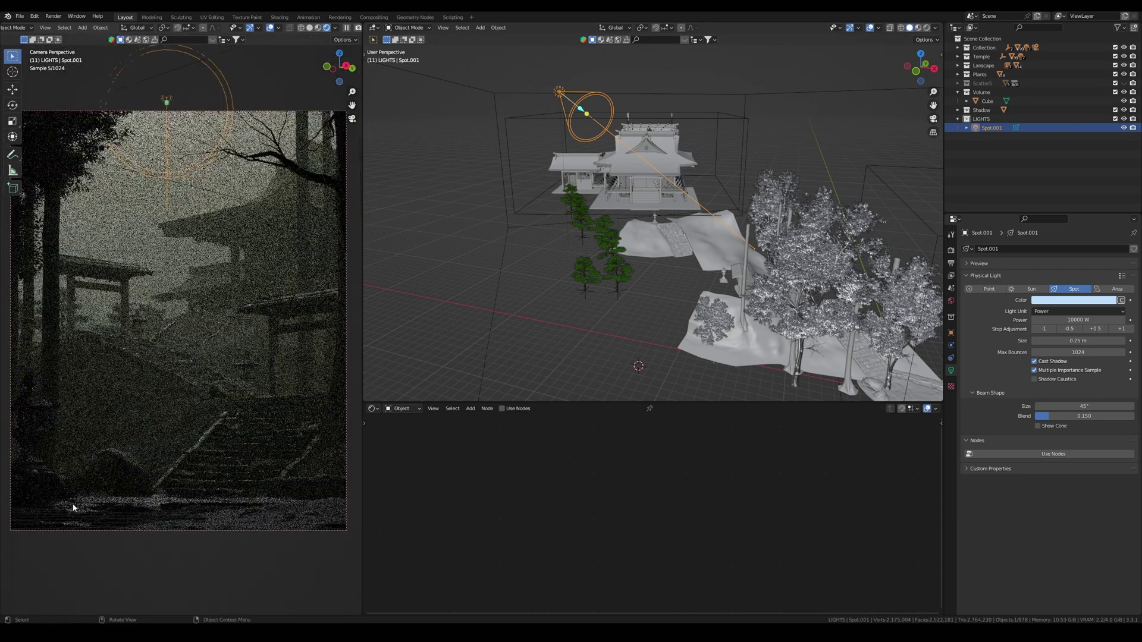
# Move the spot light over the temple area in top view and freely rotate it to aim toward the stairs.
pyautogui.press('KP_7')
pyautogui.press('g')
pyautogui.click(763, 189)
pyautogui.press('r')
pyautogui.press('r')
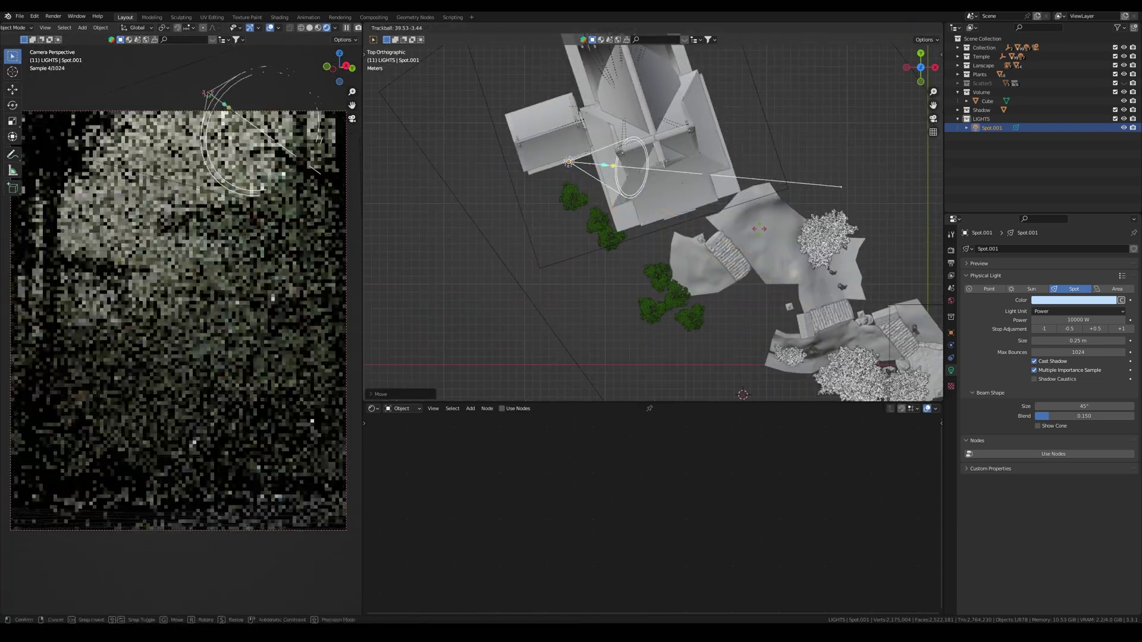
pyautogui.click(708, 271)
# Select the fog volume cube and open its Principled Volume color for editing.
pyautogui.scroll(-3, 707, 271)
pyautogui.click(988, 101)
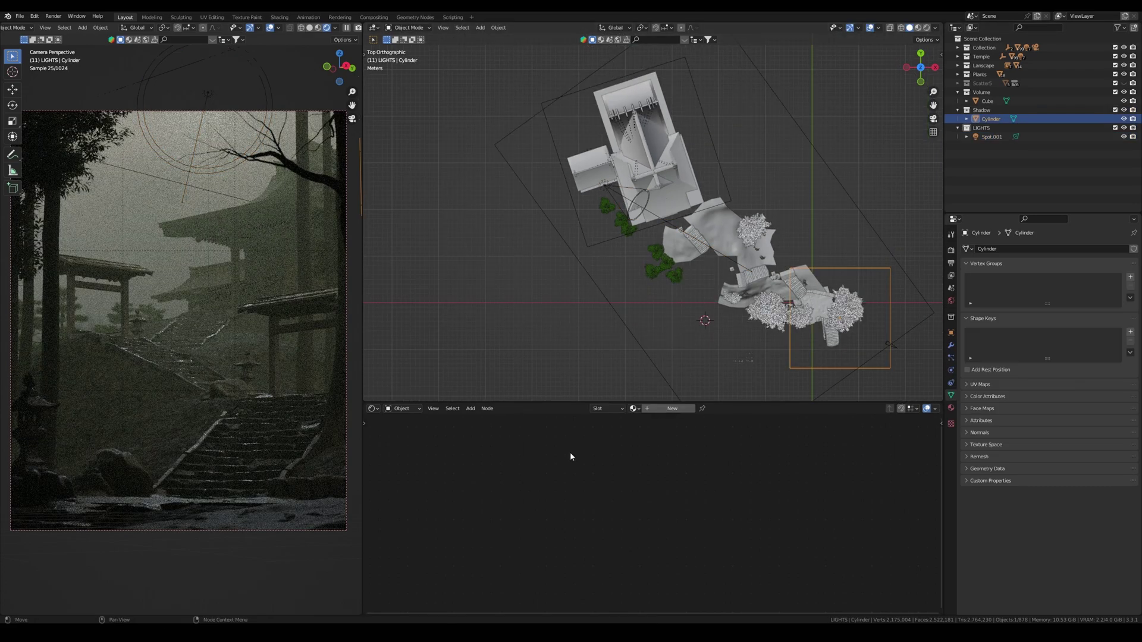
pyautogui.click(646, 466)
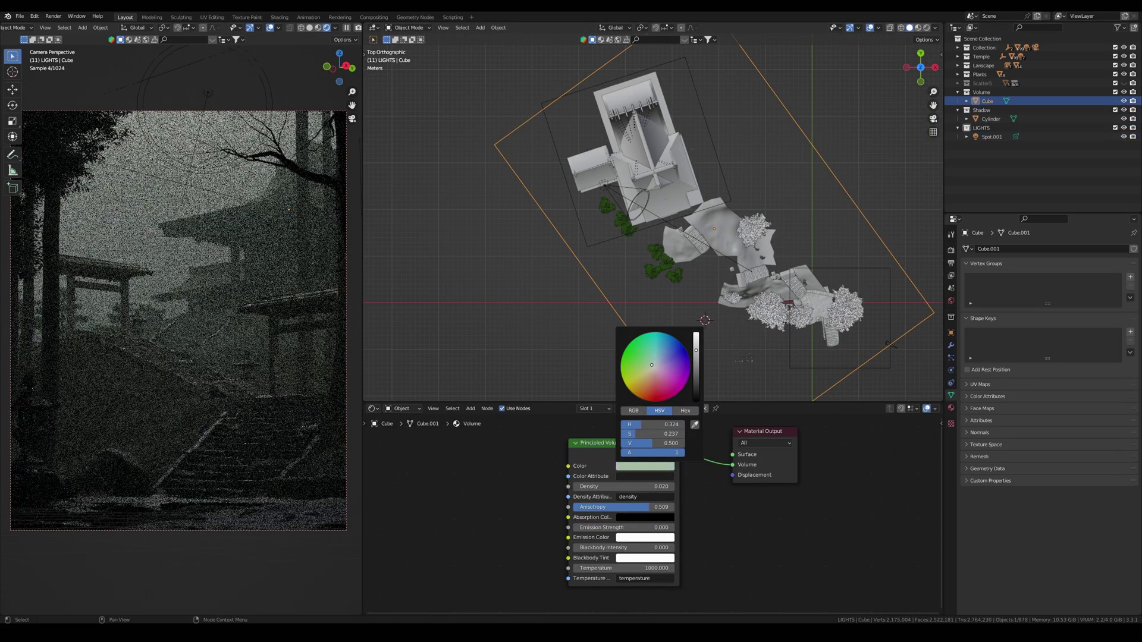
pyautogui.scroll(6, 597, 316)
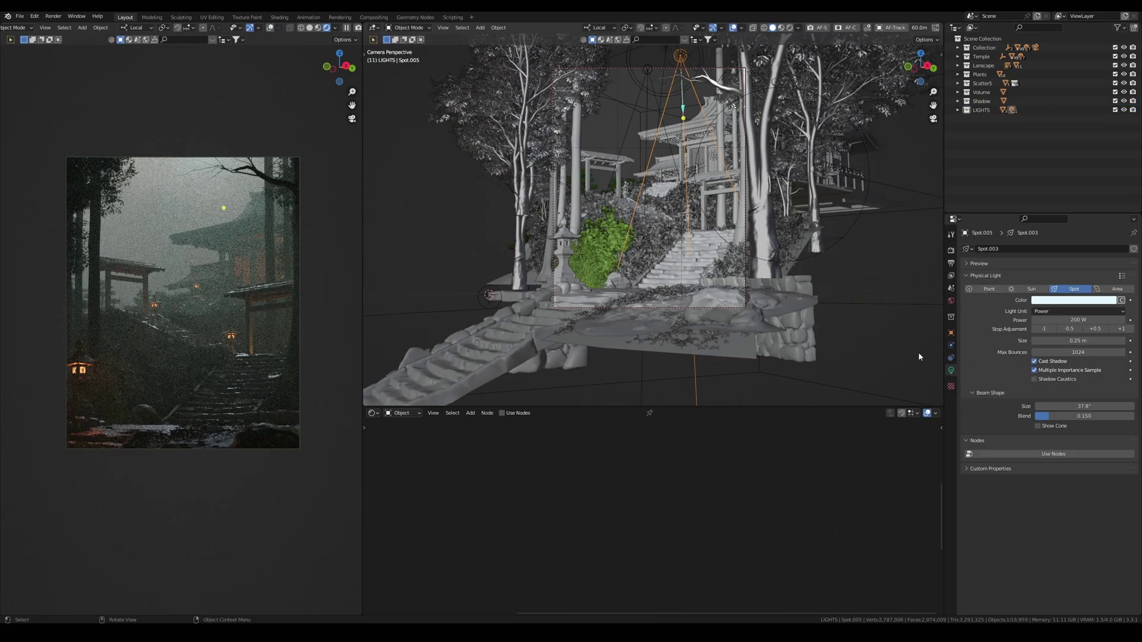
# Enable the Mist, Glossy Direct and Ambient Occlusion render passes for the view layer.
pyautogui.click(951, 275)
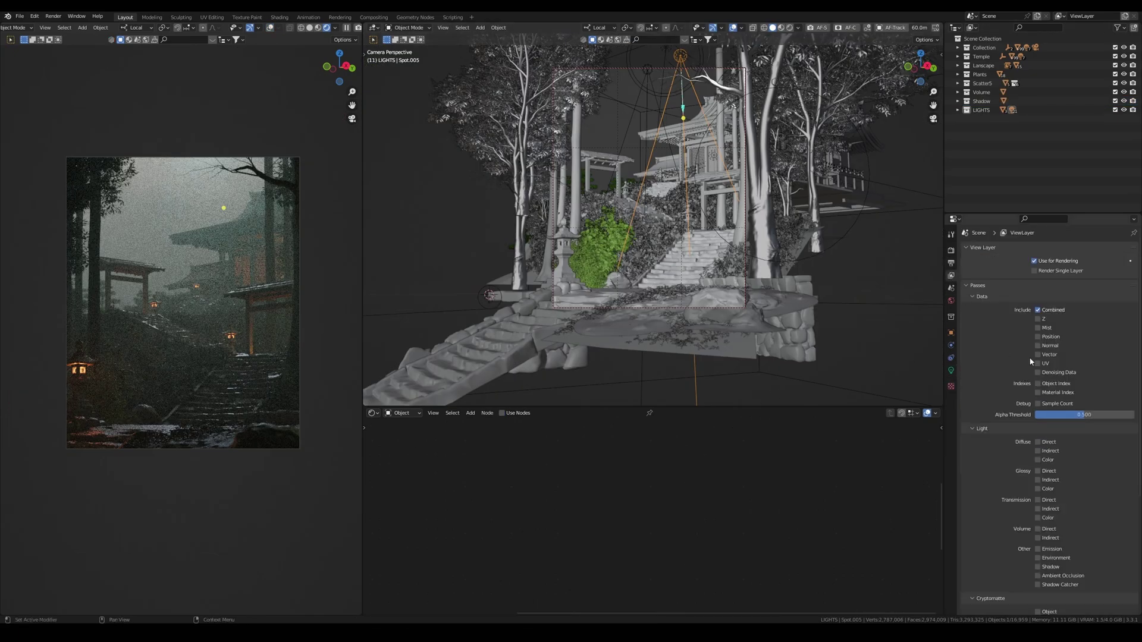
pyautogui.click(1038, 328)
pyautogui.scroll(-3, 1040, 434)
pyautogui.click(1038, 400)
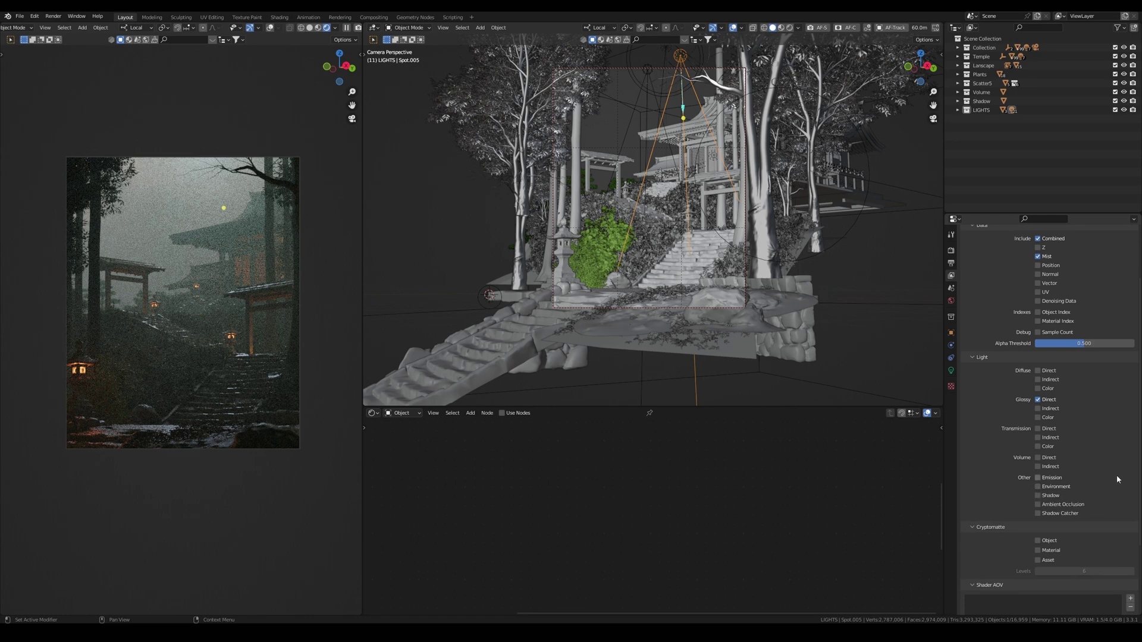
pyautogui.click(1038, 505)
pyautogui.scroll(3, 1085, 487)
# Show the world's mist pass settings and preview the Mist pass in the rendered camera view.
pyautogui.click(951, 301)
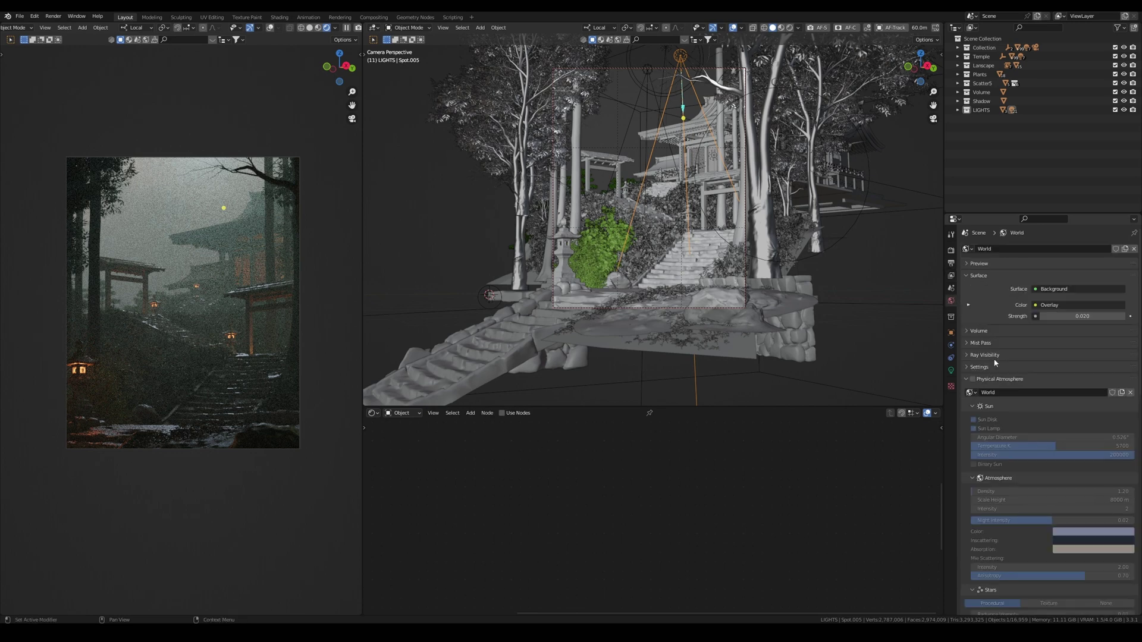
pyautogui.click(974, 344)
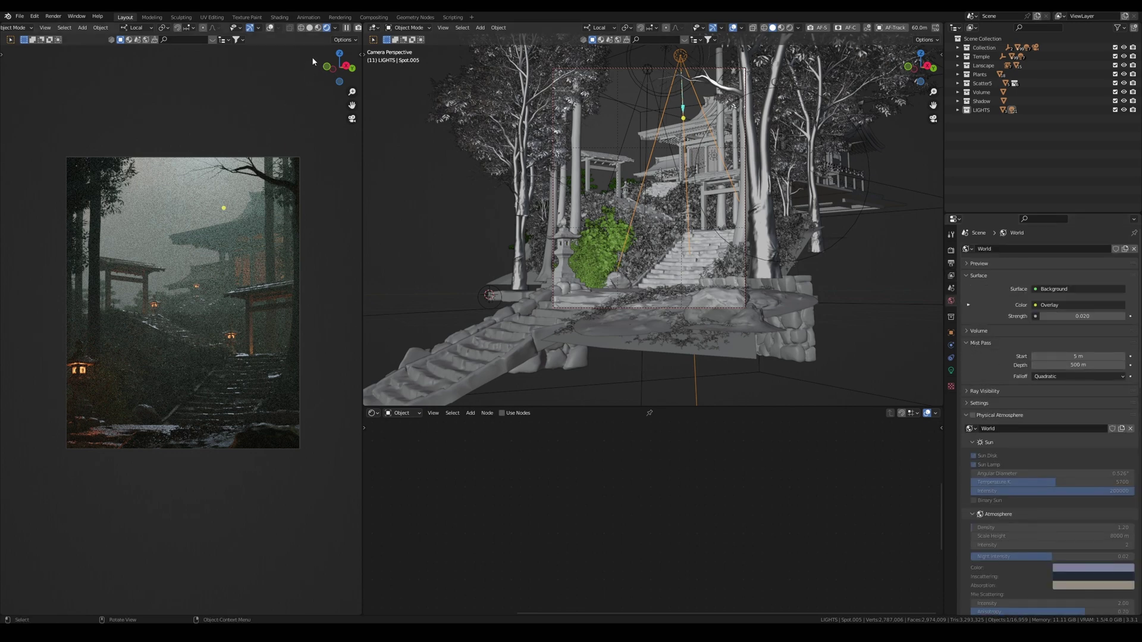
pyautogui.click(336, 28)
pyautogui.click(303, 107)
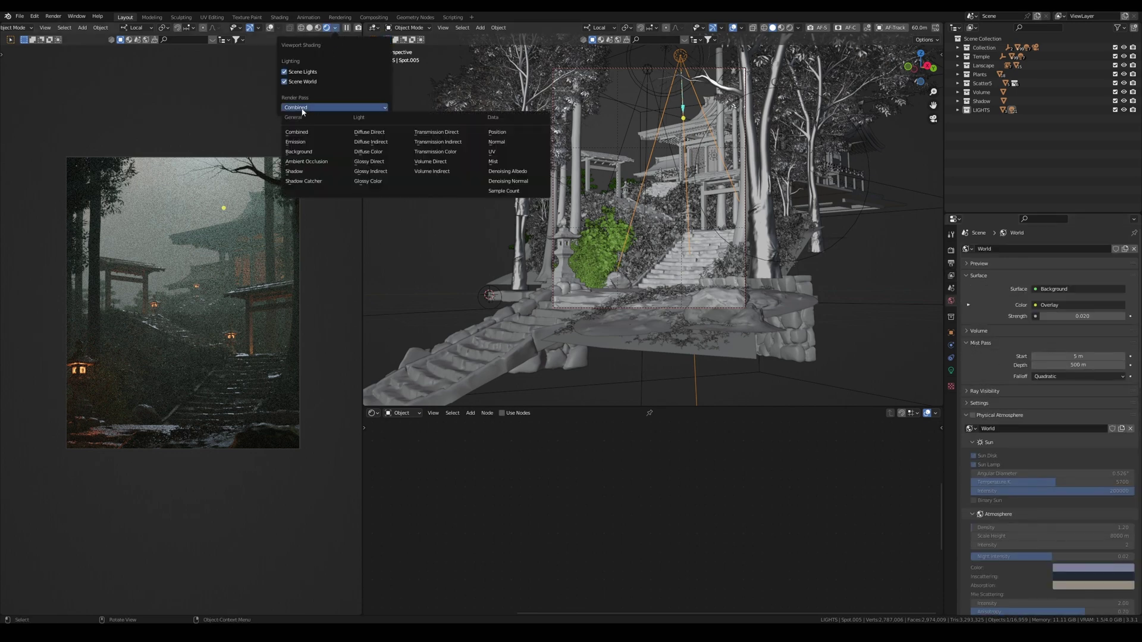
pyautogui.click(496, 161)
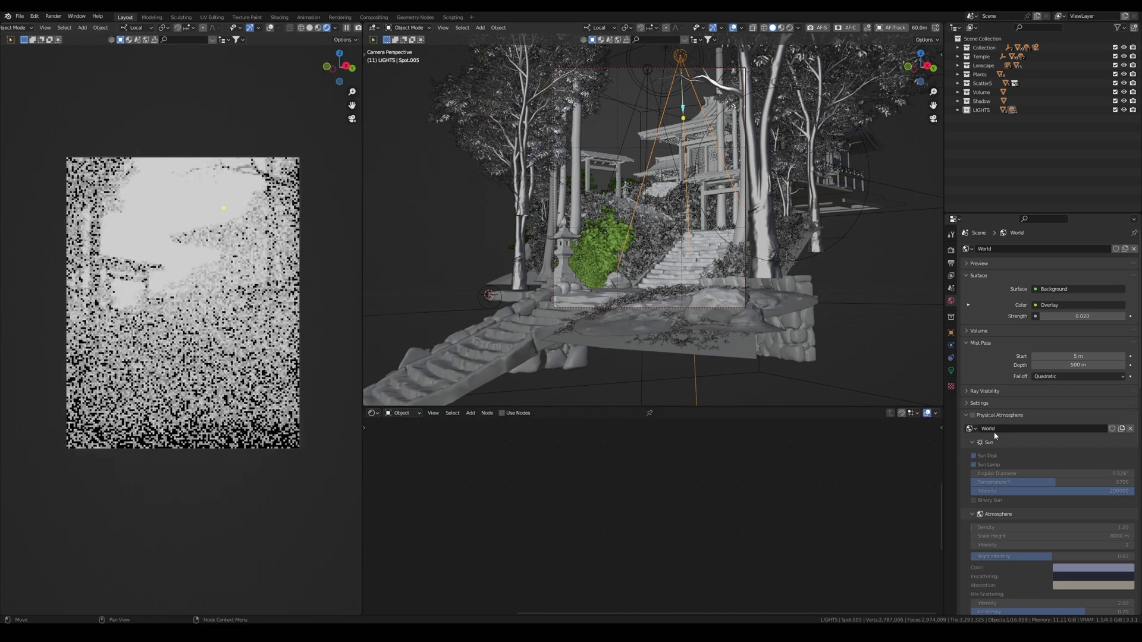
# Set the world's mist pass depth to 600 m.
pyautogui.click(1110, 357)
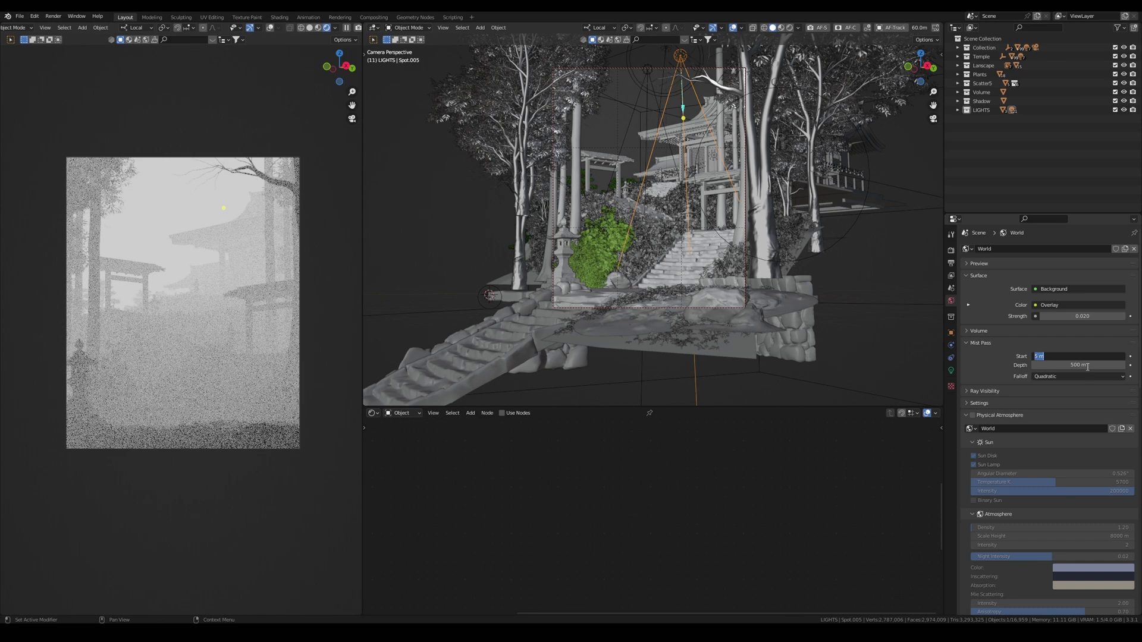
pyautogui.click(1087, 366)
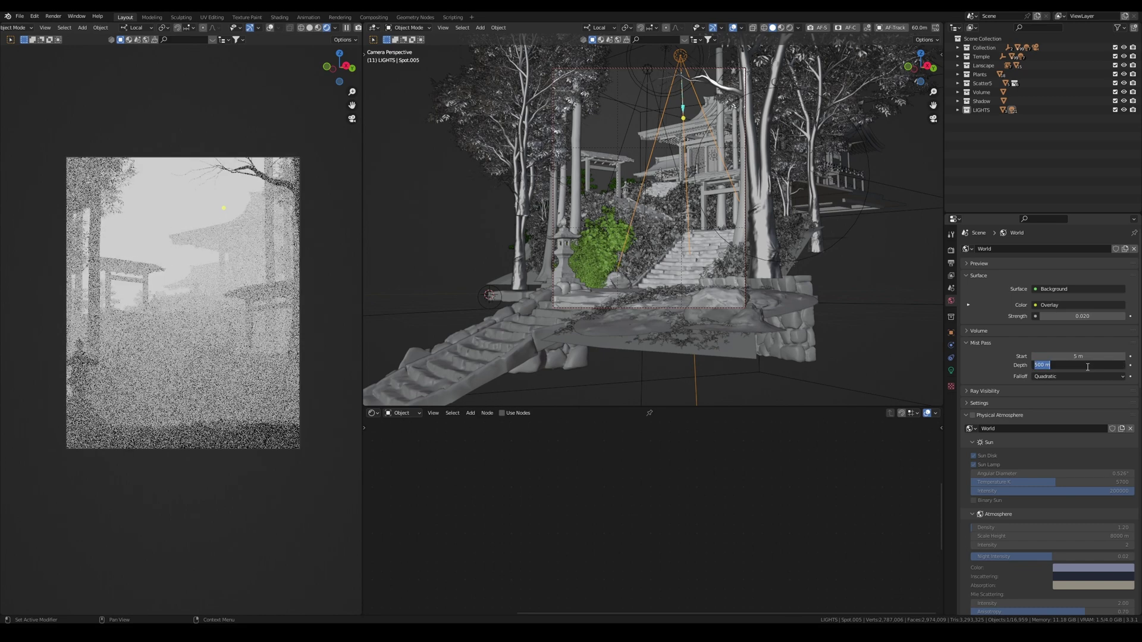
pyautogui.write('600')
pyautogui.press('Return')
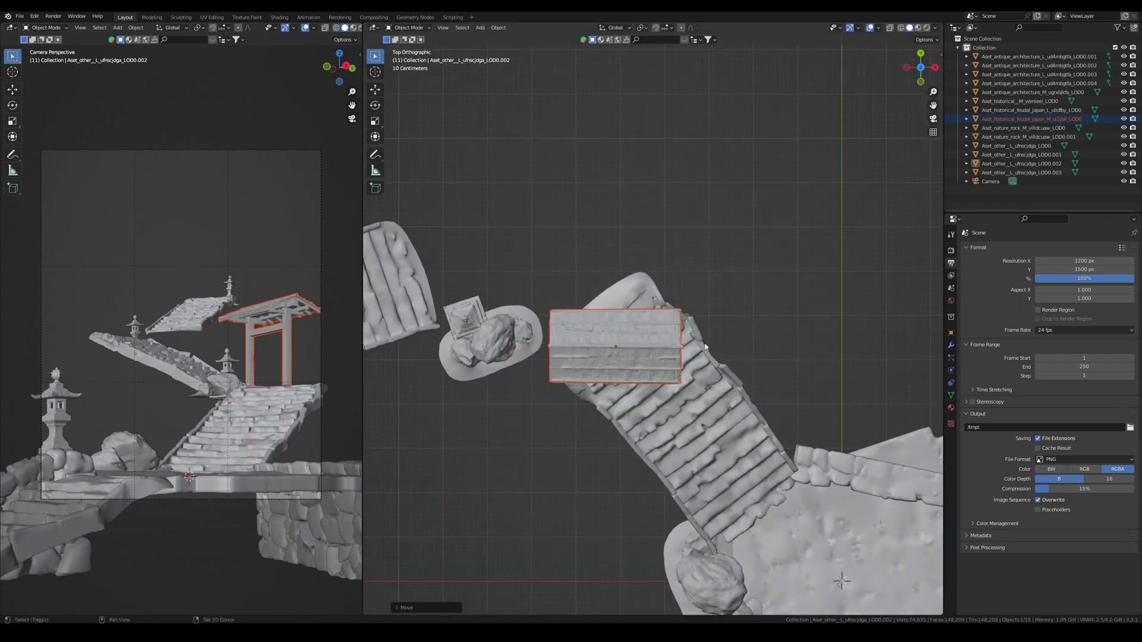
# Resize the wooden gate and align it with the top of the lower staircase.
pyautogui.press('s')
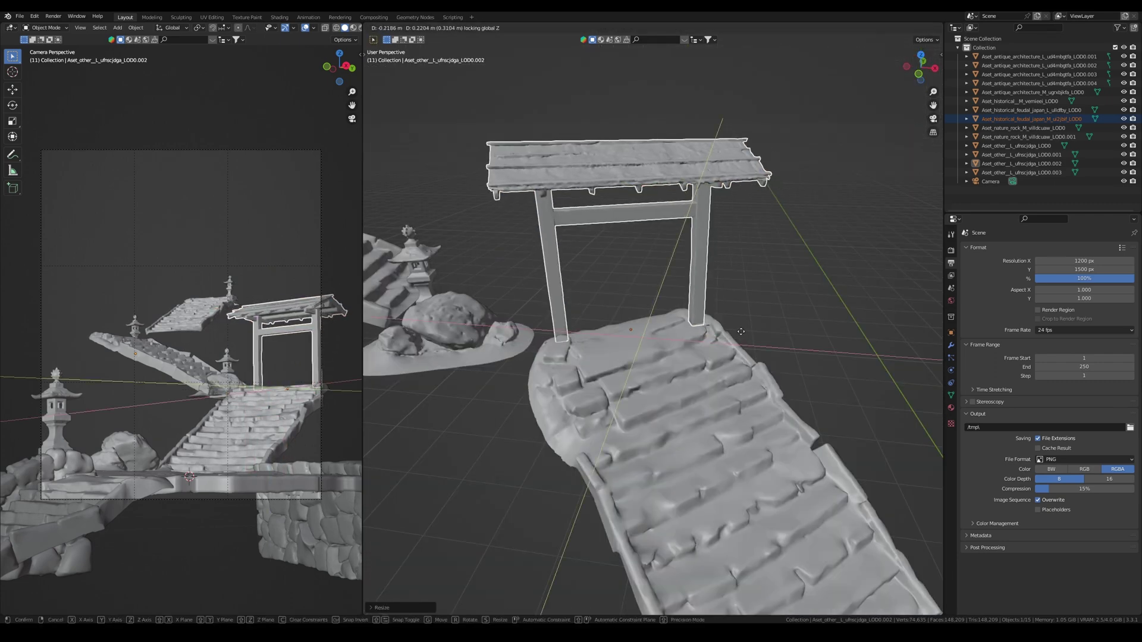
pyautogui.click(741, 332)
pyautogui.press('KP_7')
pyautogui.click(765, 298)
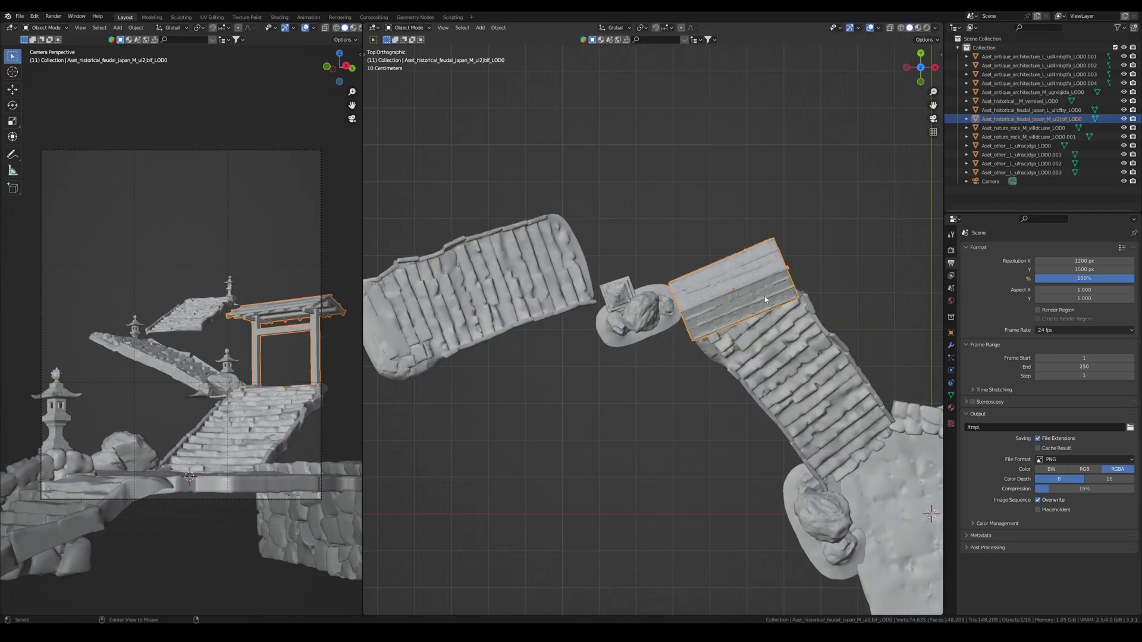
# Duplicate the gate, rotate and move the copy to the top of the second staircase, and adjust its height.
pyautogui.hotkey('shift', 'd')
pyautogui.press('r')
pyautogui.press('g')
pyautogui.moveTo(601, 285); pyautogui.dragTo(630, 220, button='middle')
pyautogui.press('g')
pyautogui.press('z')
pyautogui.click(636, 245)
# Add a cube-shaped empty and enlarge it around the temple model.
pyautogui.press('KP_7')
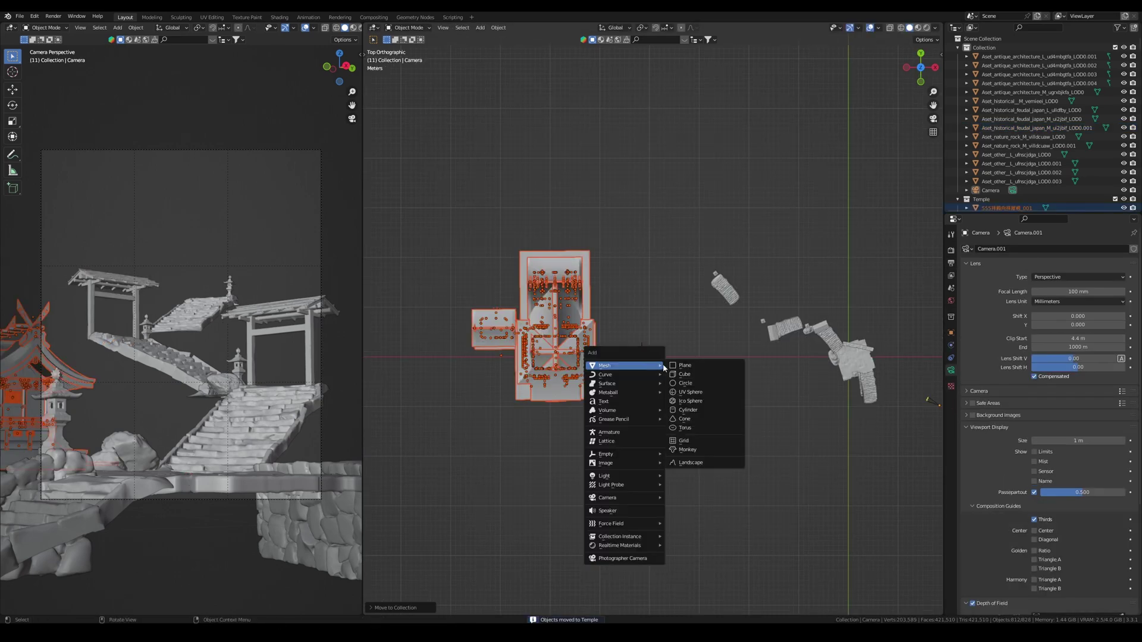
pyautogui.moveTo(625, 464)
pyautogui.click(705, 494)
pyautogui.press('s')
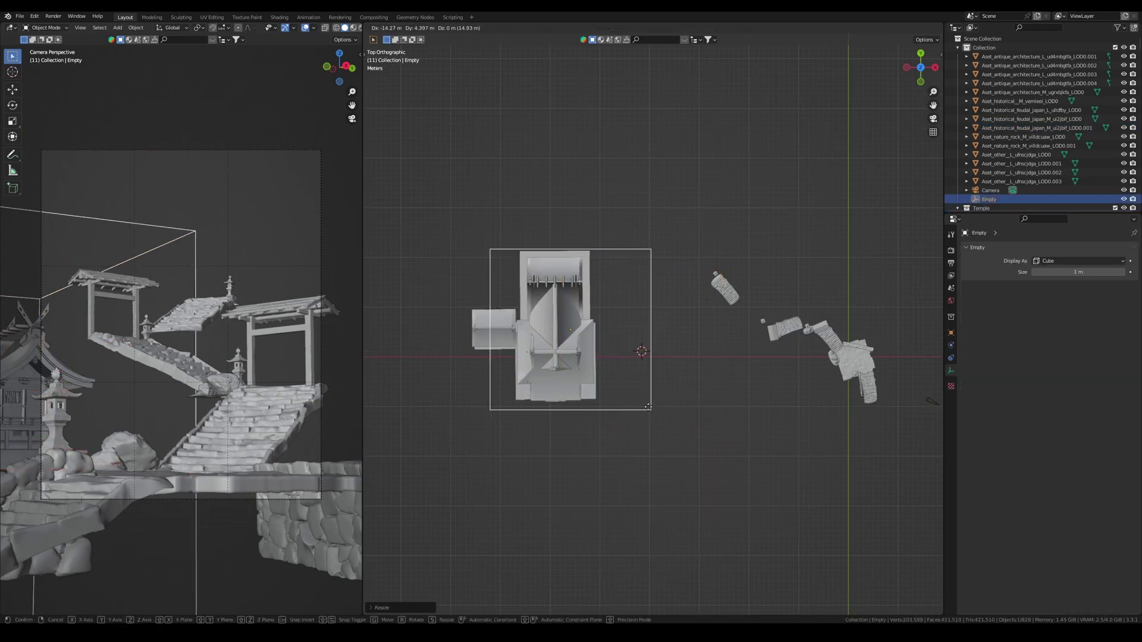
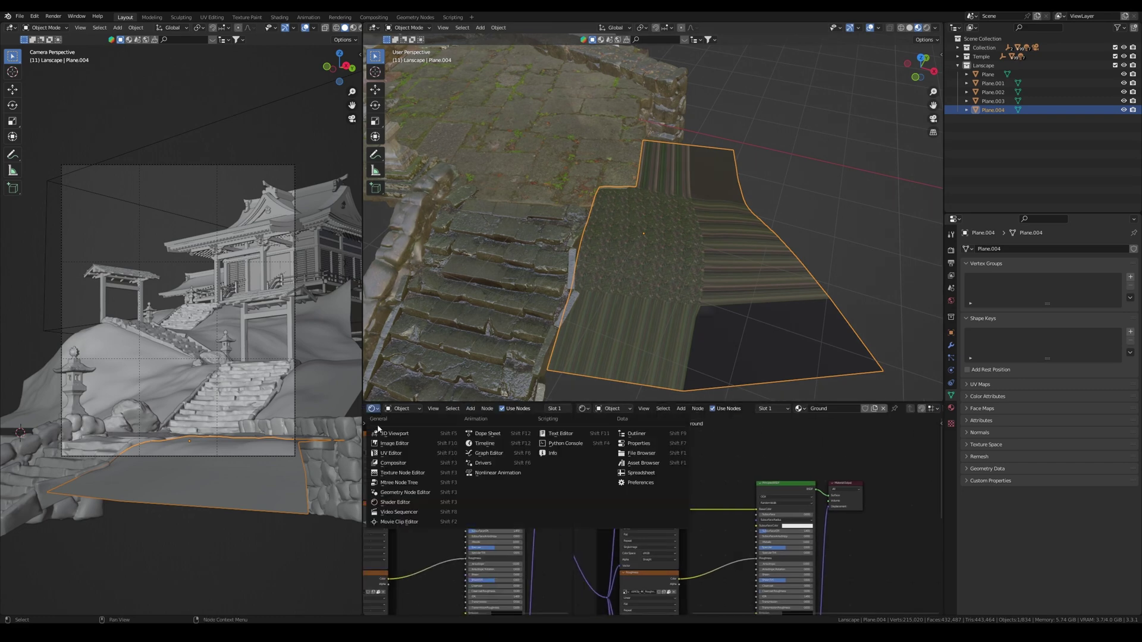
# Show a UV editor beside the shader nodes and unwrap the foreground ground plane, Plane.004.
pyautogui.click(421, 455)
pyautogui.press('Tab')
pyautogui.click(597, 28)
pyautogui.click(616, 84)
# Scale all UVs of Plane.004 until the ground texture has a believable size beside the steps.
pyautogui.scroll(-3, 467, 500)
pyautogui.hotkey('shift', 'alt', 'z')
pyautogui.moveTo(676, 289); pyautogui.dragTo(663, 288, button='middle')
pyautogui.press('a')
pyautogui.press('s')
pyautogui.click(556, 559)
pyautogui.scroll(-8, 535, 550)
pyautogui.press('s')
pyautogui.click(457, 506)
pyautogui.scroll(-3, 603, 289)
pyautogui.moveTo(678, 343); pyautogui.dragTo(642, 300, button='middle')
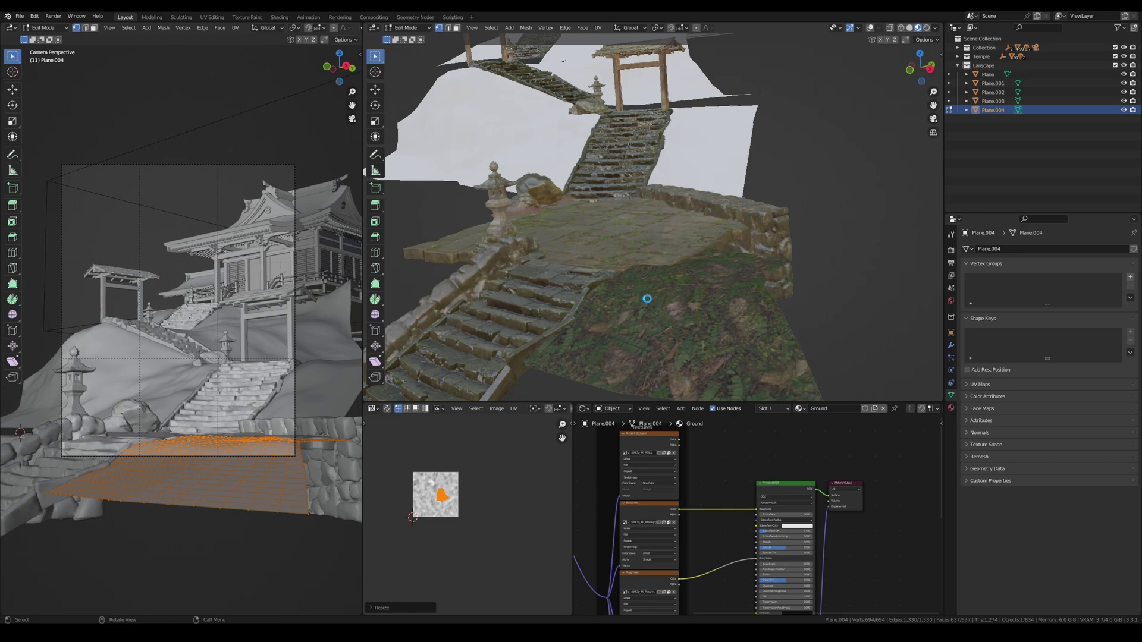
# Link the Ground material from the textured foreground plane to the other landscape planes.
pyautogui.press('KP_0')
pyautogui.scroll(5, 647, 299)
pyautogui.scroll(-3, 647, 299)
pyautogui.moveTo(652, 196); pyautogui.dragTo(707, 286, button='middle')
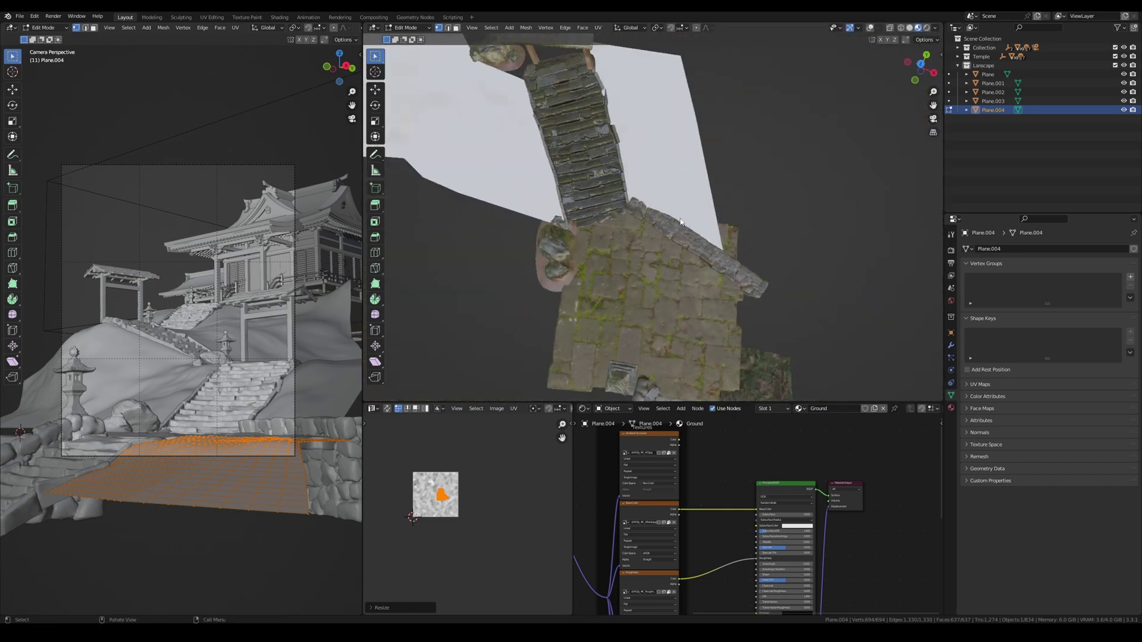
pyautogui.press('Tab')
pyautogui.hotkey('shift', 'alt', 'z')
pyautogui.click(669, 164)
pyautogui.keyDown('shift'); pyautogui.click(658, 153); pyautogui.keyUp('shift')
pyautogui.keyDown('shift'); pyautogui.click(687, 271); pyautogui.keyUp('shift')
pyautogui.hotkey('ctrl', 'l')
pyautogui.click(684, 301)
# Unwrap the slope plane next to the lower staircase and scale its UVs to fit the ground texture.
pyautogui.click(631, 146)
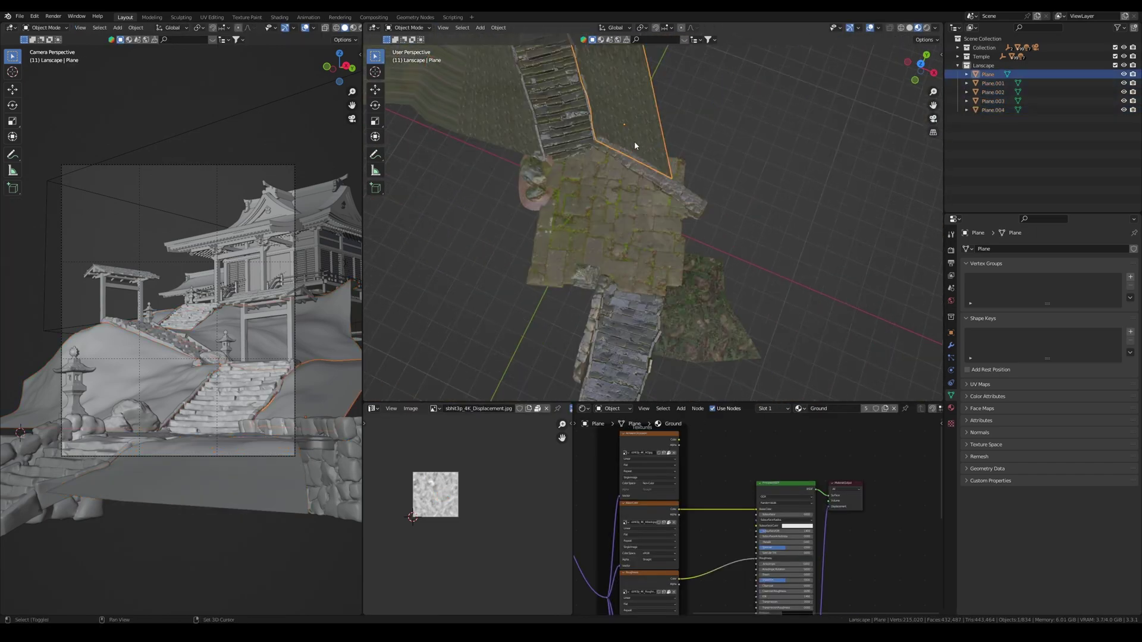
pyautogui.press('Tab')
pyautogui.scroll(4, 677, 259)
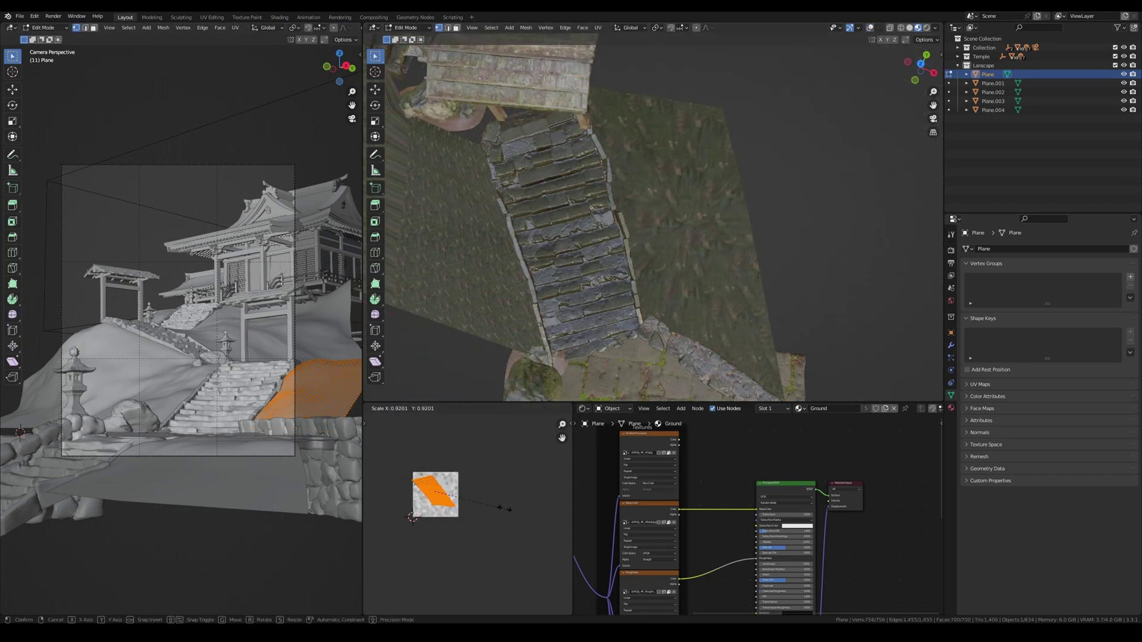
pyautogui.click(479, 513)
pyautogui.keyDown('shift'); pyautogui.moveTo(491, 262); pyautogui.dragTo(614, 263, button='middle'); pyautogui.keyUp('shift')
pyautogui.press('Tab')
# Unwrap Plane.001, the hillside across the lower staircase, and scale its UVs to match the neighbouring slope.
pyautogui.click(615, 262)
pyautogui.press('Tab')
pyautogui.click(598, 28)
pyautogui.click(613, 83)
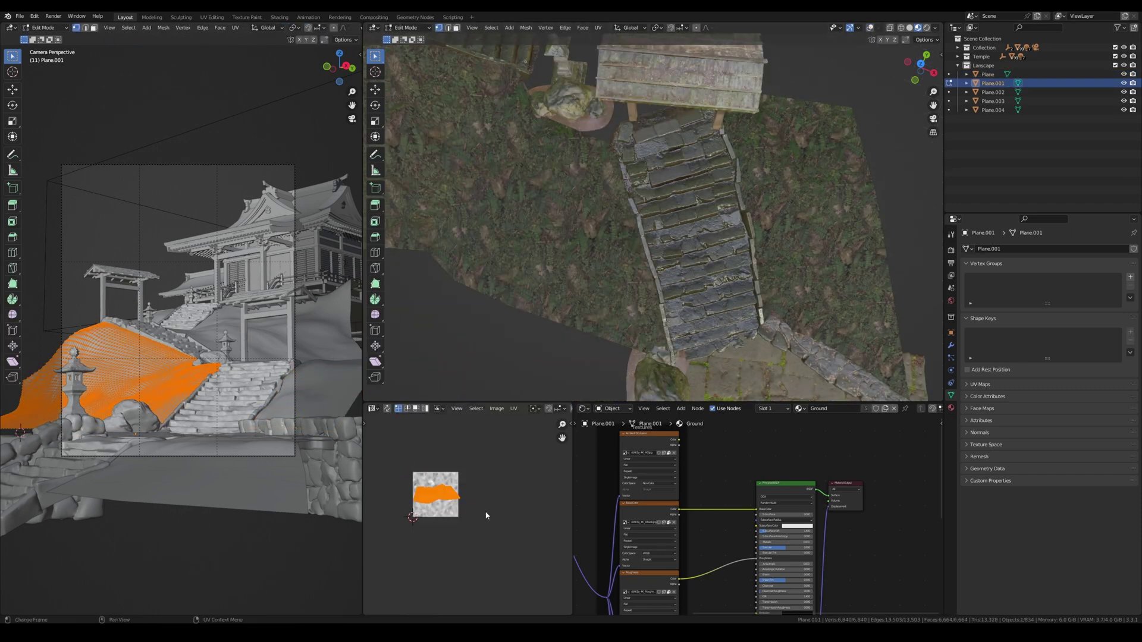
pyautogui.press('s')
pyautogui.click(497, 521)
pyautogui.press('Tab')
# Unwrap Plane.002, the large slope below the temple, and scale its UVs to match the other ground.
pyautogui.click(637, 215)
pyautogui.press('Tab')
pyautogui.click(598, 28)
pyautogui.click(612, 83)
pyautogui.press('a')
pyautogui.press('s')
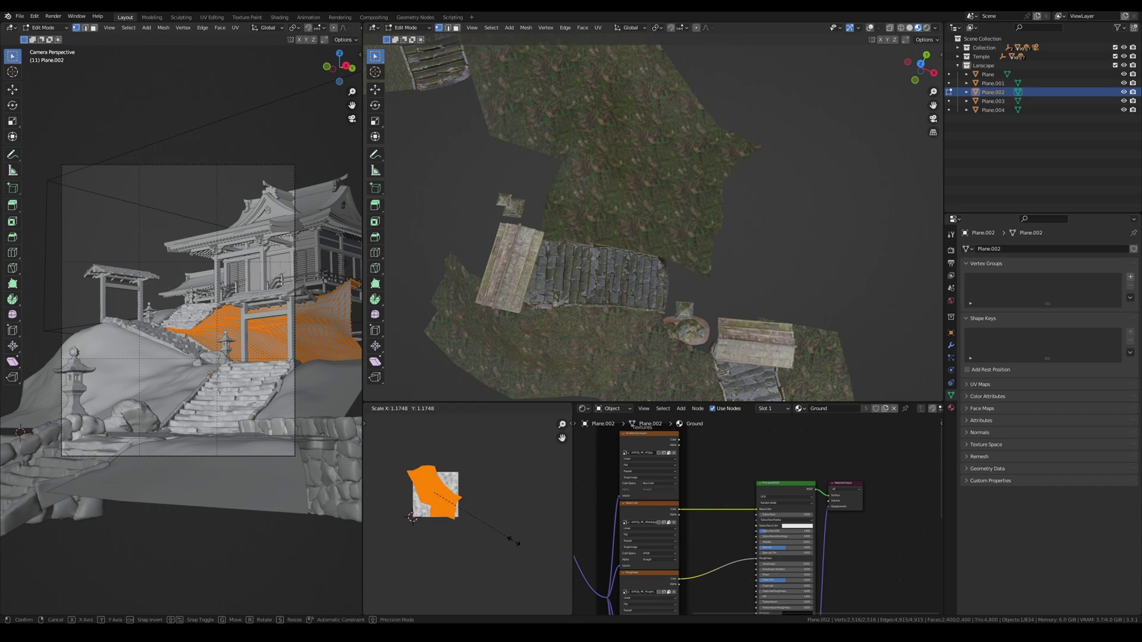
pyautogui.click(514, 541)
pyautogui.keyDown('shift'); pyautogui.moveTo(441, 113); pyautogui.dragTo(692, 232, button='middle'); pyautogui.keyUp('shift')
pyautogui.press('Tab')
# Unwrap and scale the UVs of Plane.003 near the upper staircase, then return to the camera view with nothing selected.
pyautogui.click(619, 180)
pyautogui.press('Tab')
pyautogui.press('a')
pyautogui.press('s')
pyautogui.click(462, 510)
pyautogui.scroll(-4, 685, 208)
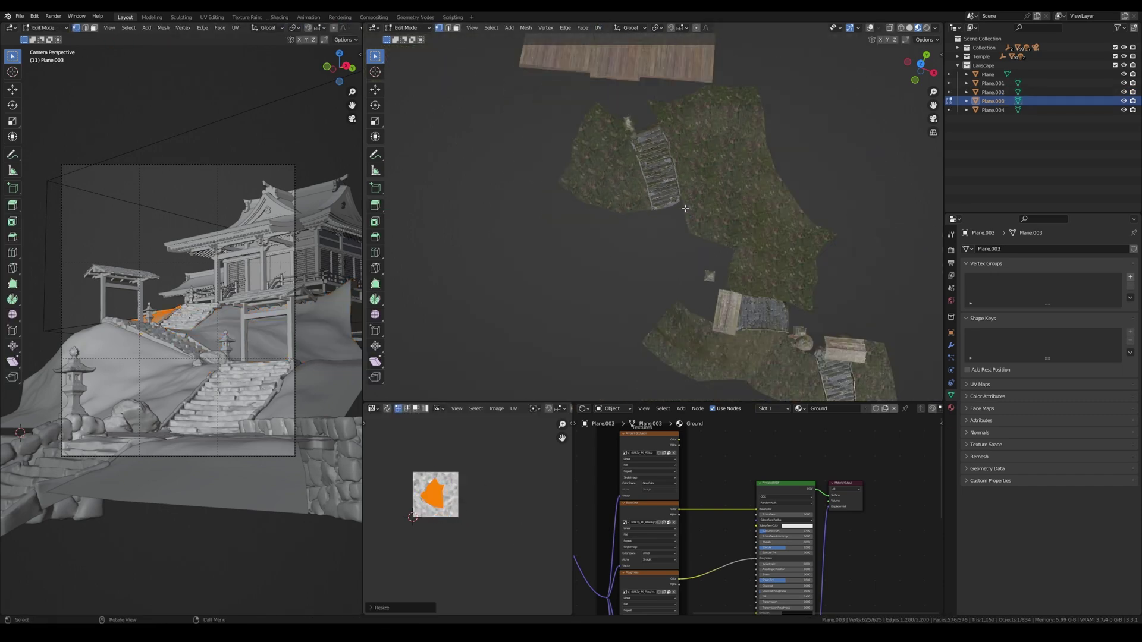
pyautogui.press('KP_0')
pyautogui.press('Tab')
pyautogui.scroll(-2, 684, 217)
pyautogui.scroll(-1, 660, 217)
pyautogui.scroll(1, 660, 217)
pyautogui.click(868, 291)
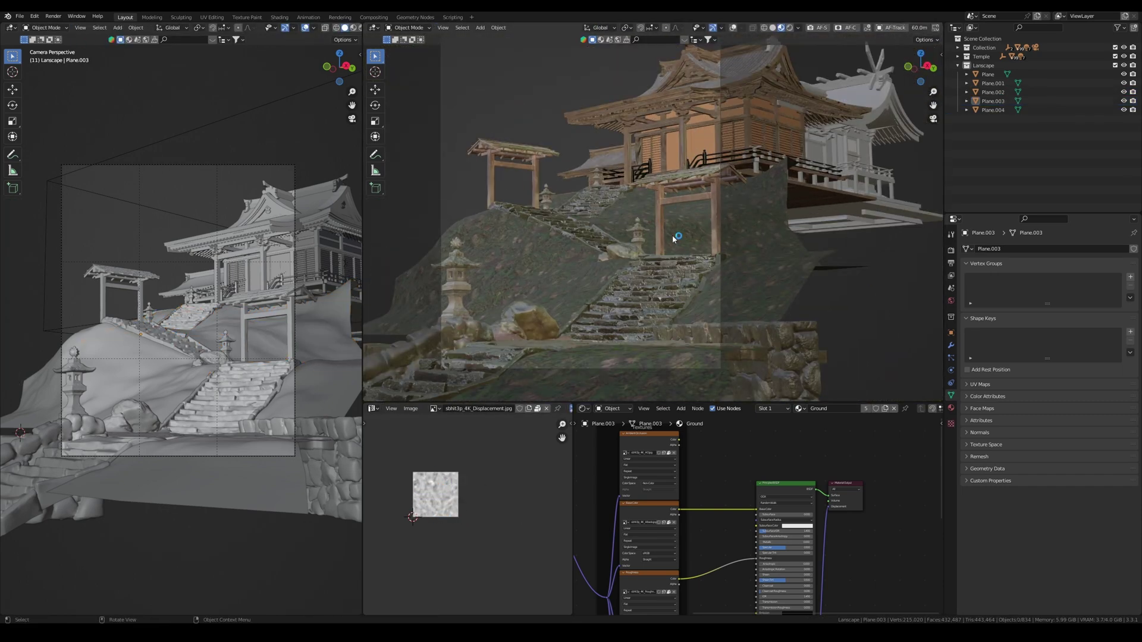
pyautogui.scroll(-2, 672, 239)
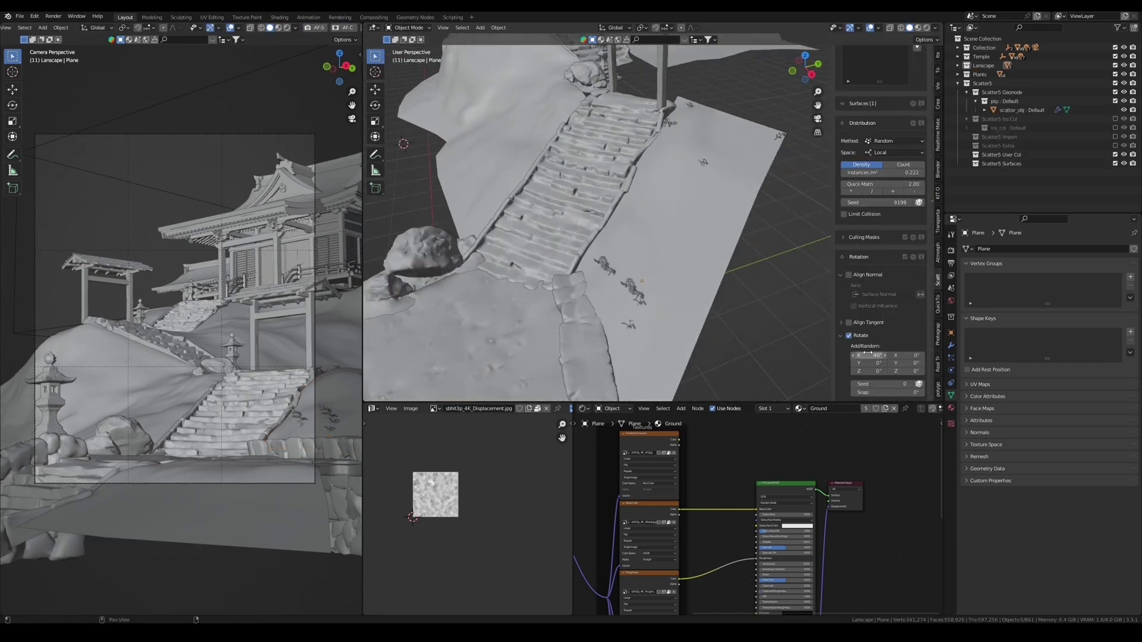
# Set the density of the plants scattered on the slope beside the stairs to 15 instances per square metre.
pyautogui.click(859, 339)
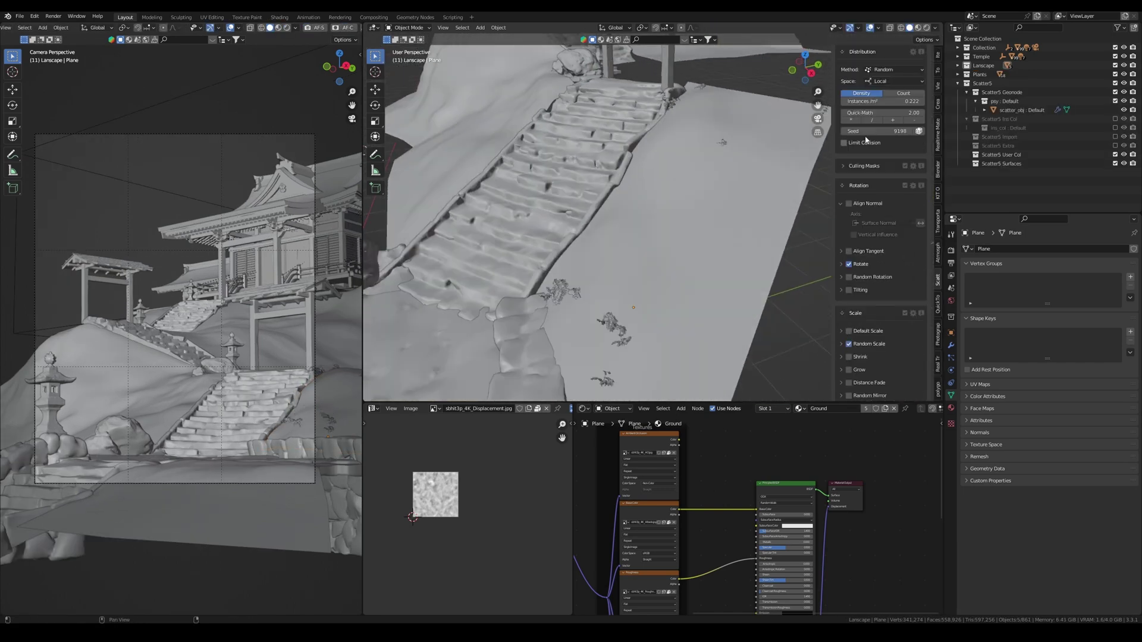
pyautogui.click(883, 173)
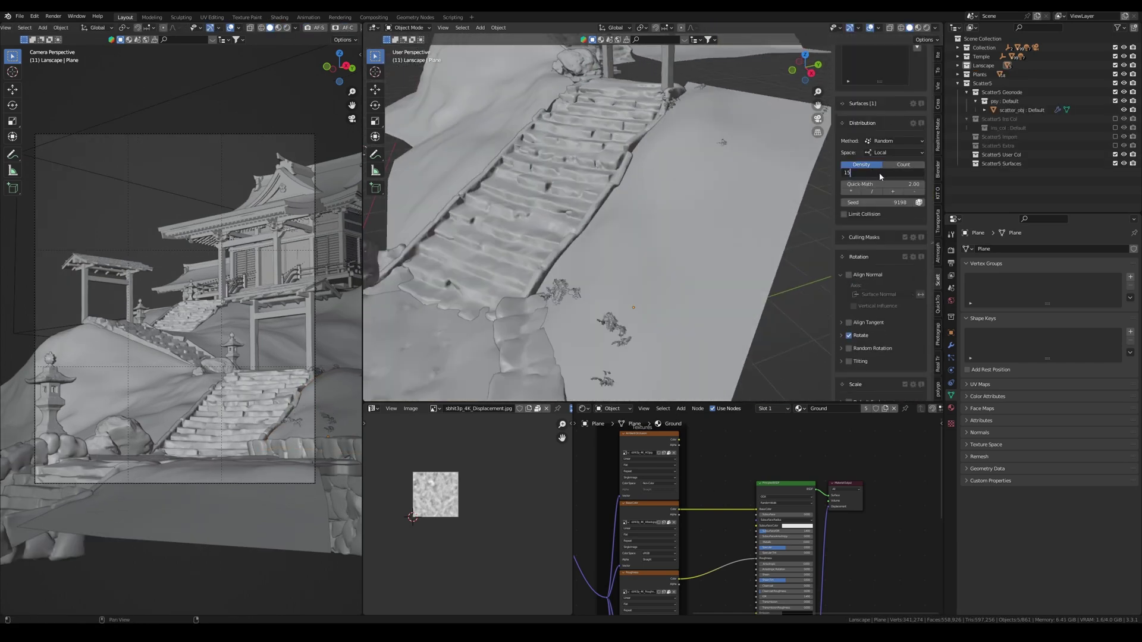
pyautogui.write('20')
pyautogui.press('Return')
pyautogui.moveTo(595, 238)
pyautogui.mouseDown(button='middle')
pyautogui.moveTo(672, 220)
pyautogui.moveTo(600, 238)
pyautogui.mouseUp(button='middle')
pyautogui.click(841, 335)
pyautogui.scroll(-3, 863, 297)
pyautogui.moveTo(595, 345); pyautogui.dragTo(471, 315, button='middle')
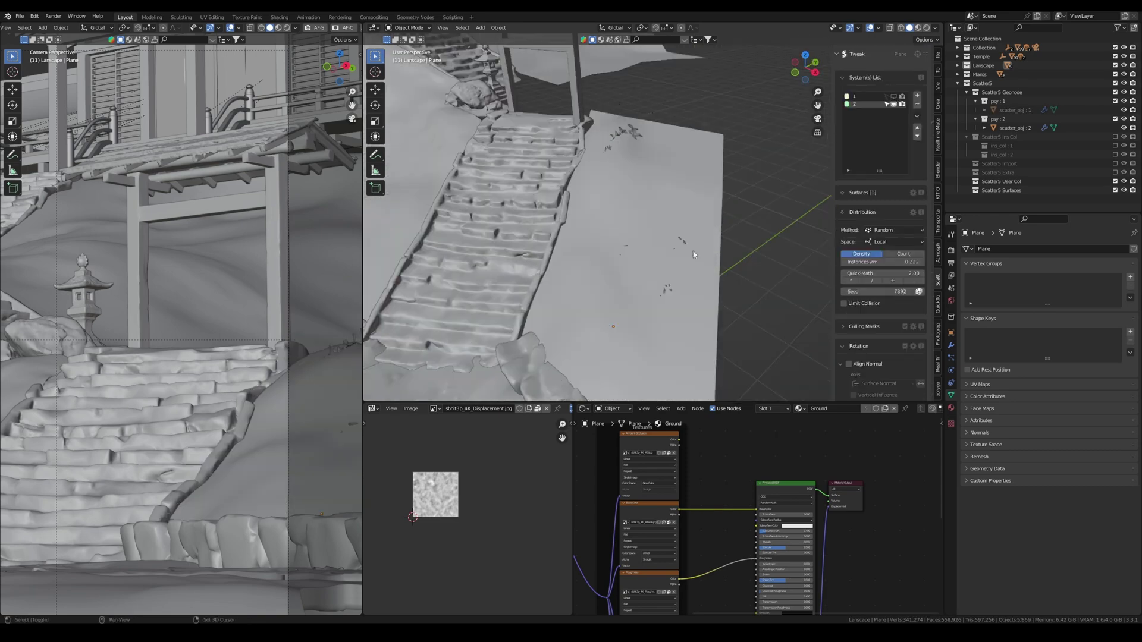
# Enable Rotate on scatter system 4 with X 40° and random X 90°, and turn on Random Rotation.
pyautogui.scroll(-5, 851, 285)
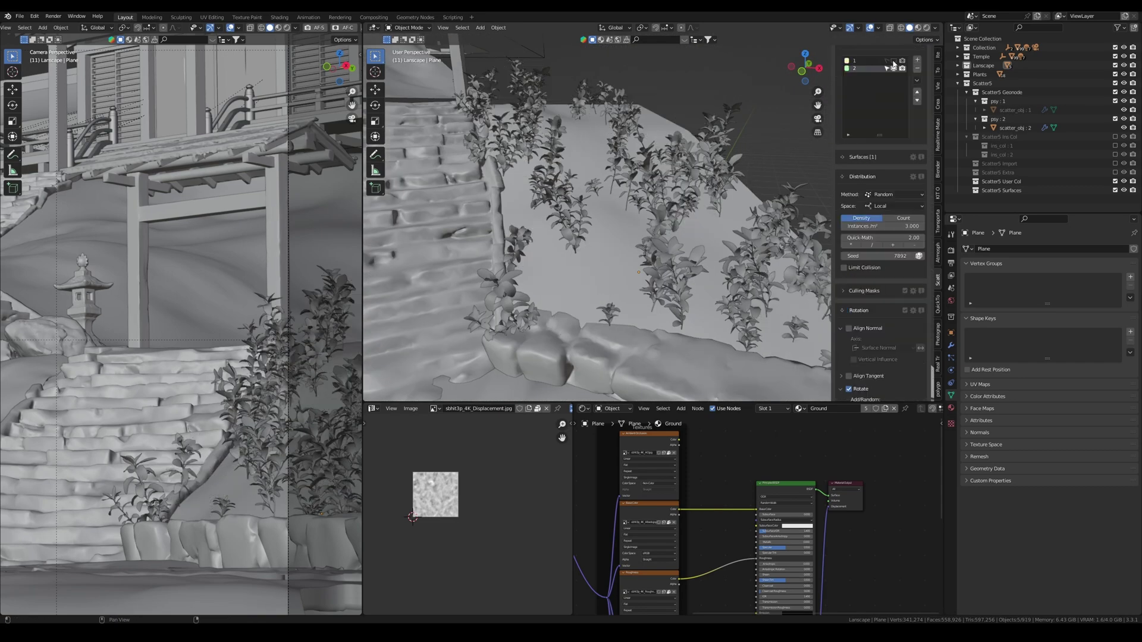
pyautogui.scroll(-8, 897, 254)
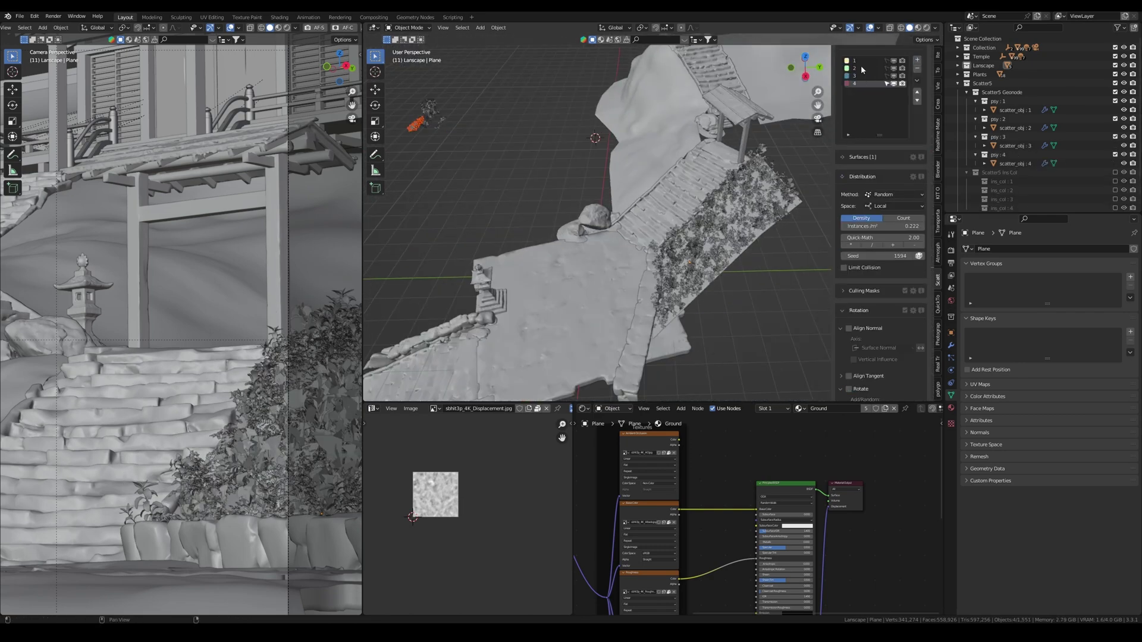
pyautogui.click(937, 280)
pyautogui.scroll(-10, 886, 256)
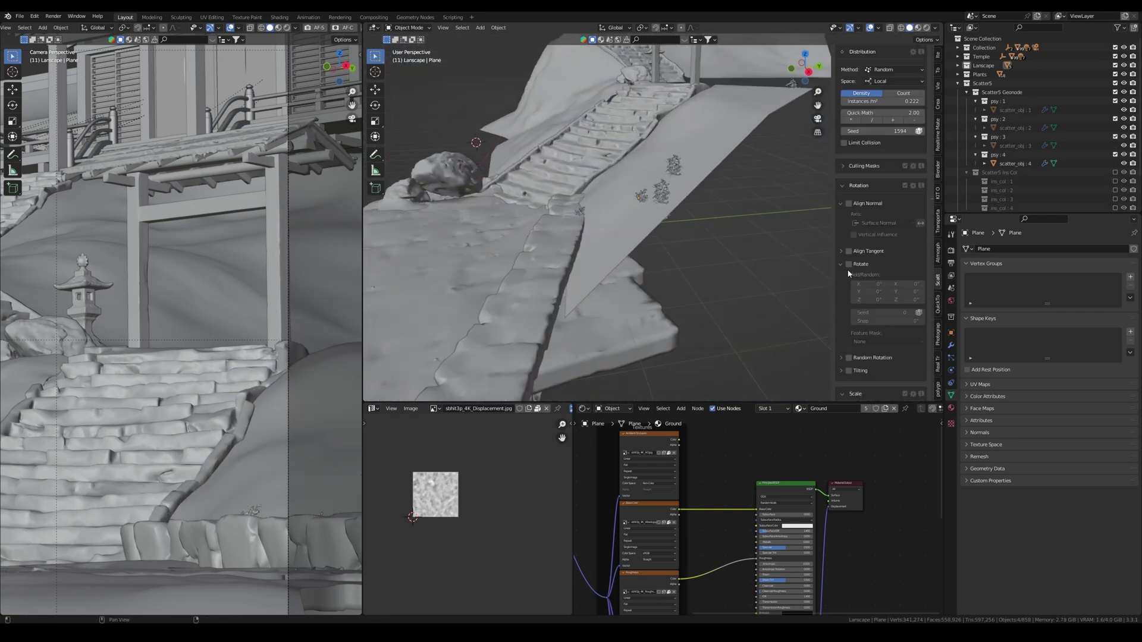
pyautogui.scroll(3, 874, 226)
pyautogui.click(849, 211)
pyautogui.doubleClick(869, 230)
pyautogui.write('4')
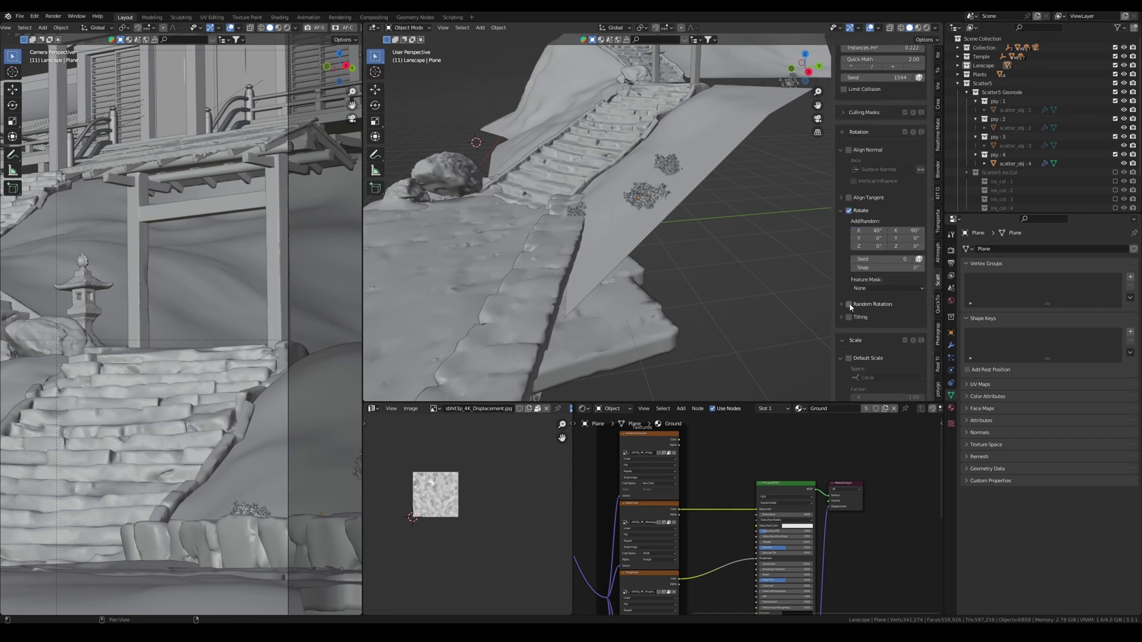
pyautogui.click(850, 304)
pyautogui.moveTo(702, 203); pyautogui.dragTo(720, 250, button='middle')
# Randomize the size of system 4's plants and set their density to 3 instances per square metre.
pyautogui.scroll(-9, 869, 286)
pyautogui.click(848, 308)
pyautogui.scroll(15, 881, 190)
pyautogui.doubleClick(883, 154)
pyautogui.write('3')
pyautogui.press('Return')
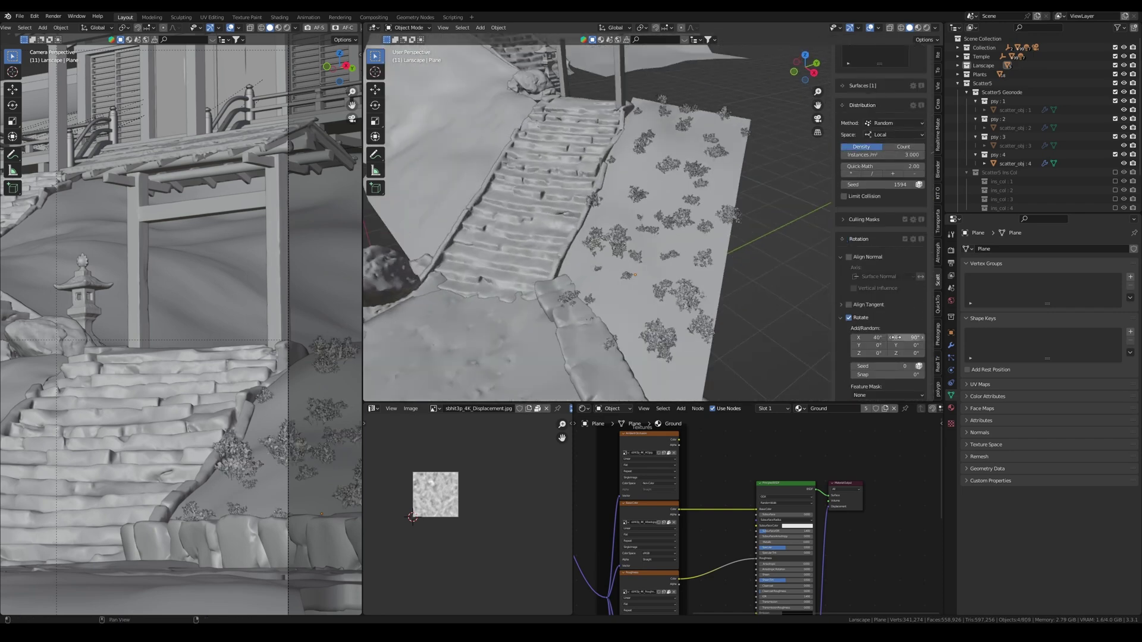
# Turn off the viewport display of all four scatter systems so the bare terrain can be painted.
pyautogui.scroll(-5, 900, 339)
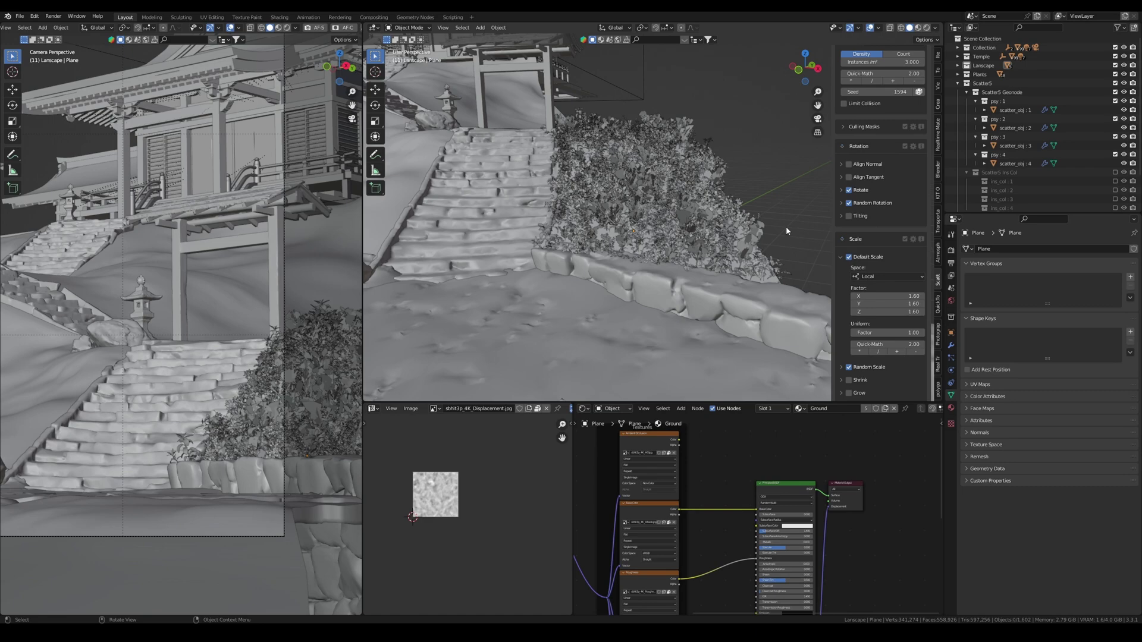
pyautogui.scroll(-5, 785, 230)
pyautogui.moveTo(785, 229); pyautogui.dragTo(744, 302, button='middle')
pyautogui.press('KP_7')
pyautogui.scroll(-2, 735, 243)
pyautogui.scroll(15, 862, 217)
pyautogui.moveTo(894, 325); pyautogui.dragTo(892, 343)
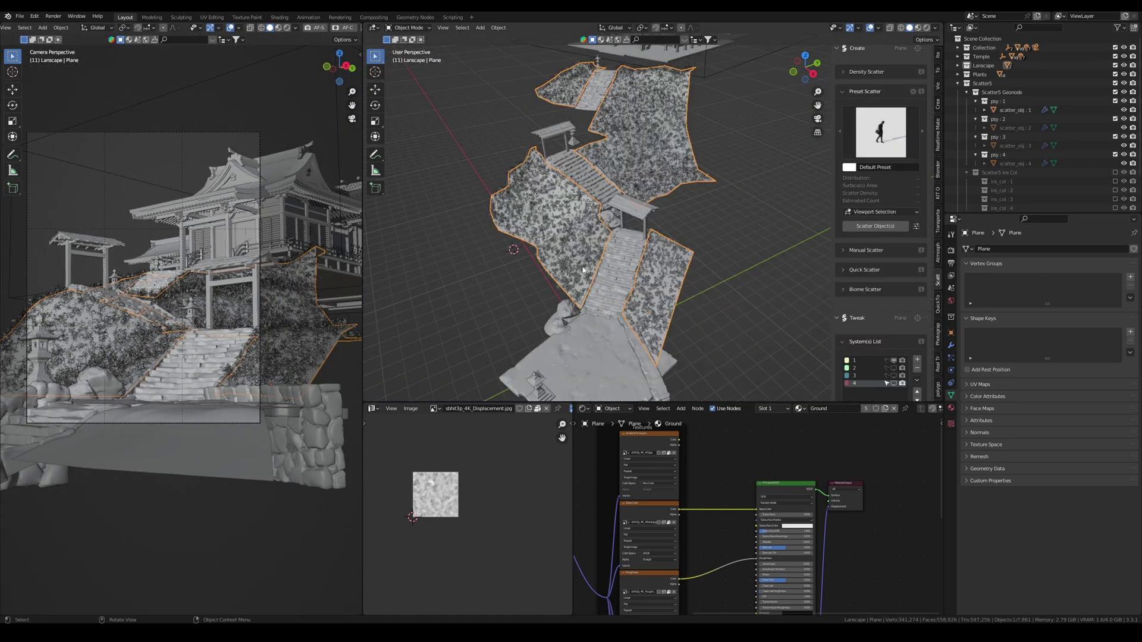
pyautogui.moveTo(583, 270); pyautogui.dragTo(559, 275, button='middle')
pyautogui.scroll(2, 583, 271)
pyautogui.click(894, 360)
# Enter weight painting on the terrain Plane and paint weights over the slopes on both sides of the lower stairs.
pyautogui.hotkey('ctrl', 'Tab')
pyautogui.click(634, 269)
pyautogui.moveTo(637, 270); pyautogui.dragTo(663, 275, button='middle')
pyautogui.moveTo(676, 297)
pyautogui.mouseDown()
pyautogui.moveTo(666, 250)
pyautogui.moveTo(687, 270)
pyautogui.mouseUp()
pyautogui.moveTo(575, 227)
pyautogui.mouseDown()
pyautogui.moveTo(500, 298)
pyautogui.moveTo(511, 188)
pyautogui.mouseUp()
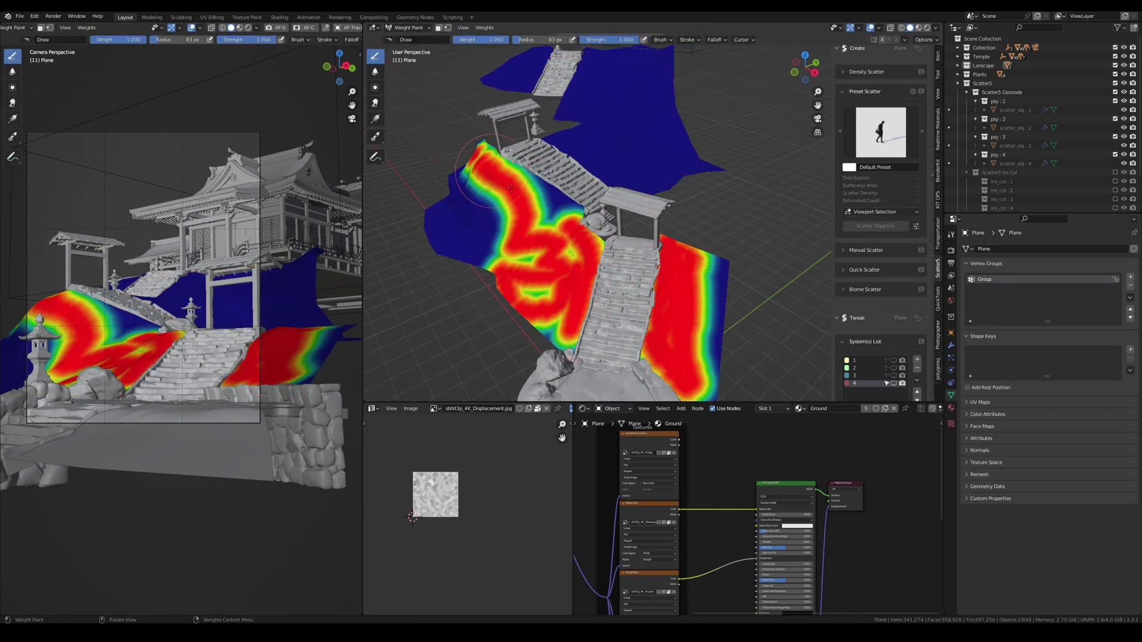
# Subtract weight along the slope's edge beside the middle stairs, then paint weight onto the upper slope with the Draw brush.
pyautogui.click(392, 40)
pyautogui.click(617, 76)
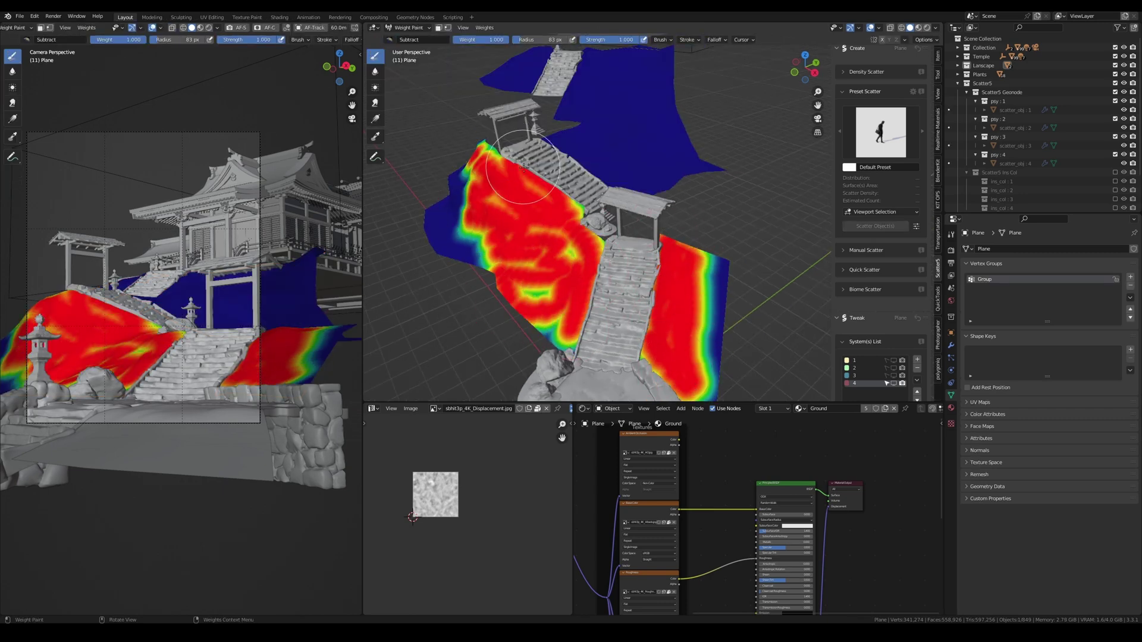
pyautogui.click(391, 39)
pyautogui.click(470, 70)
pyautogui.moveTo(495, 162); pyautogui.dragTo(546, 213)
pyautogui.click(391, 40)
pyautogui.click(615, 72)
pyautogui.click(391, 39)
pyautogui.click(470, 70)
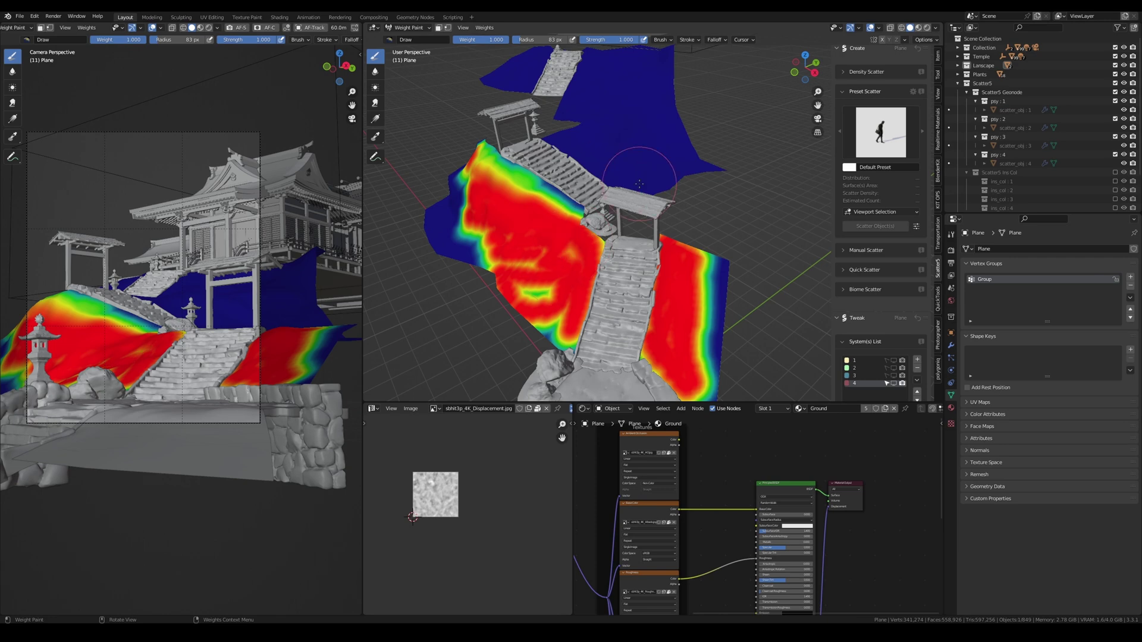
pyautogui.moveTo(640, 185); pyautogui.dragTo(622, 189, button='middle')
pyautogui.moveTo(622, 190)
pyautogui.mouseDown()
pyautogui.moveTo(605, 201)
pyautogui.moveTo(701, 104)
pyautogui.moveTo(663, 232)
pyautogui.mouseUp()
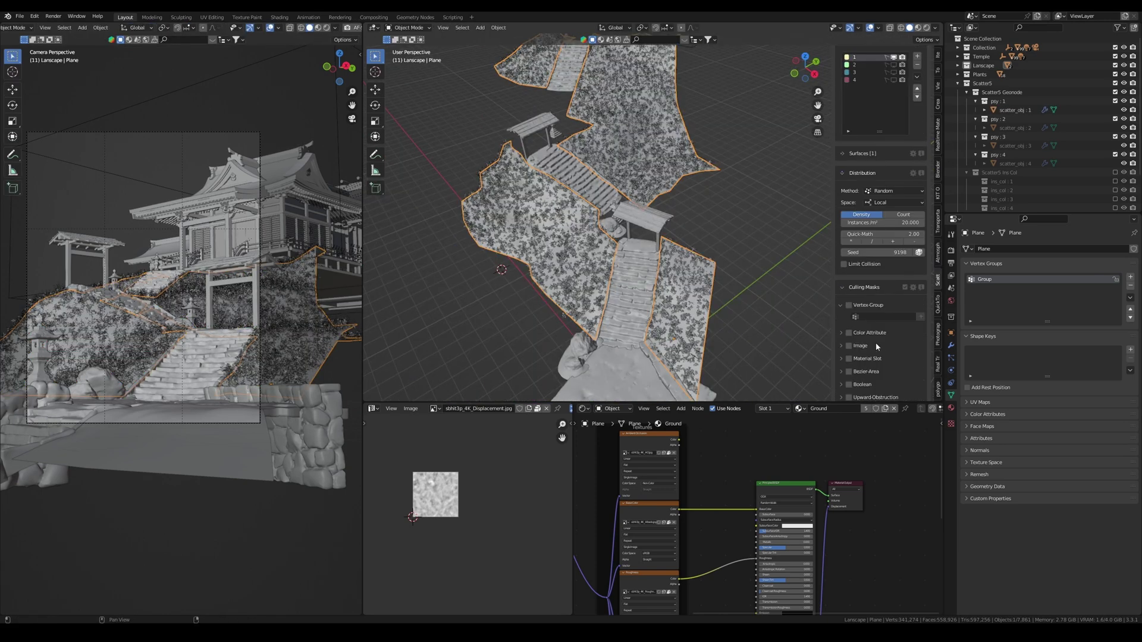
# Mask scatter system 2 with the inverted vertex group Group, then display and select system 3 instead.
pyautogui.scroll(5, 880, 352)
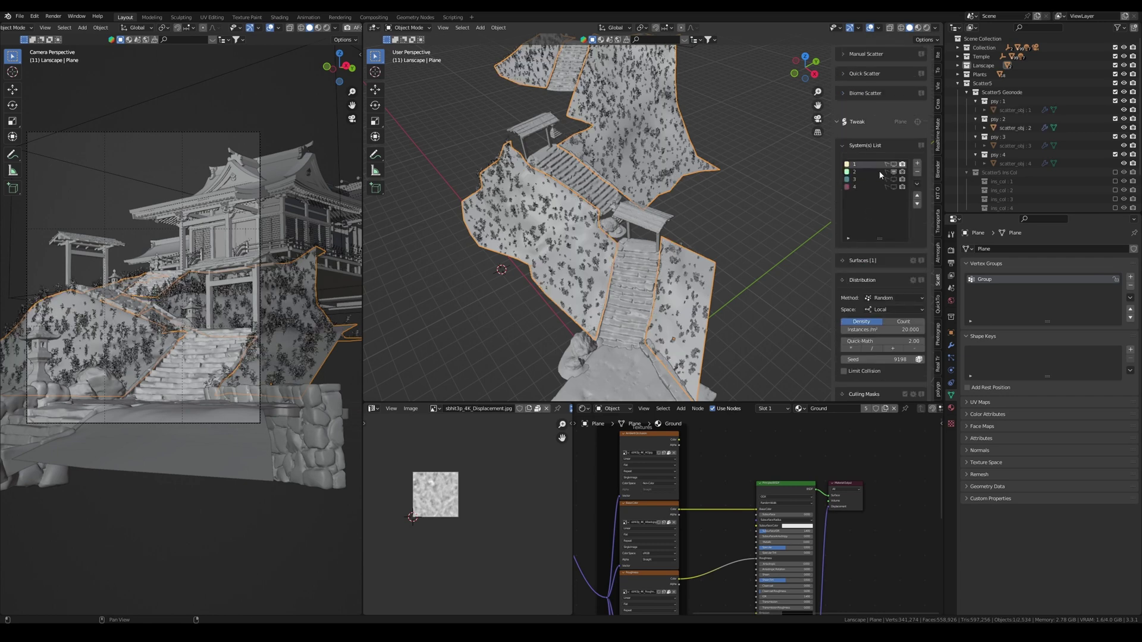
pyautogui.click(886, 171)
pyautogui.scroll(-5, 880, 190)
pyautogui.click(862, 191)
pyautogui.click(849, 228)
pyautogui.click(876, 241)
pyautogui.click(911, 241)
pyautogui.click(894, 83)
pyautogui.click(893, 91)
pyautogui.click(885, 90)
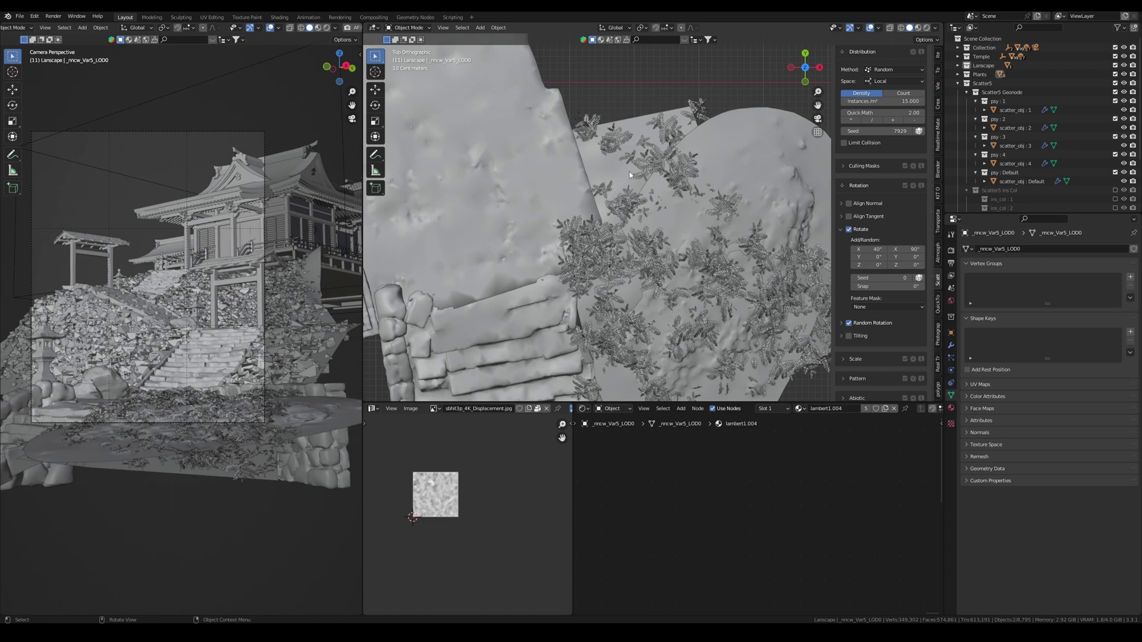
# Paint weights on Plane.004 beside the stairs and along its far edge, then return to Object Mode.
pyautogui.hotkey('ctrl', 'Tab')
pyautogui.moveTo(645, 137); pyautogui.dragTo(611, 345)
pyautogui.keyDown('shift'); pyautogui.moveTo(737, 240); pyautogui.dragTo(737, 167, button='middle'); pyautogui.keyUp('shift')
pyautogui.keyDown('shift'); pyautogui.moveTo(773, 256); pyautogui.dragTo(686, 255, button='middle'); pyautogui.keyUp('shift')
pyautogui.moveTo(724, 277); pyautogui.dragTo(751, 221)
pyautogui.hotkey('ctrl', 'Tab')
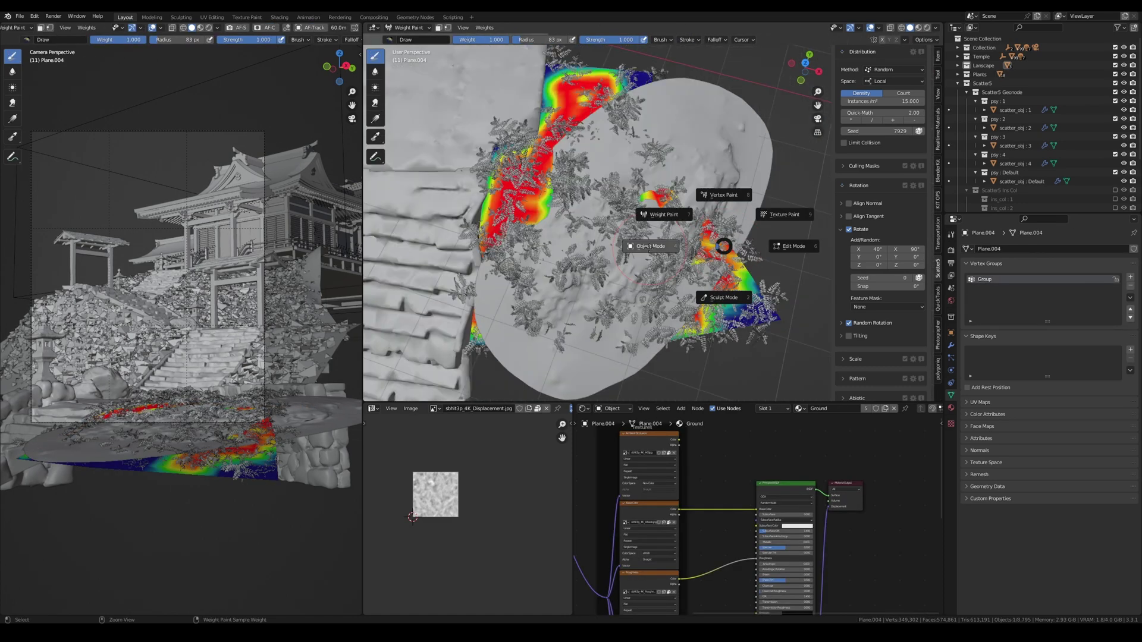
pyautogui.click(661, 240)
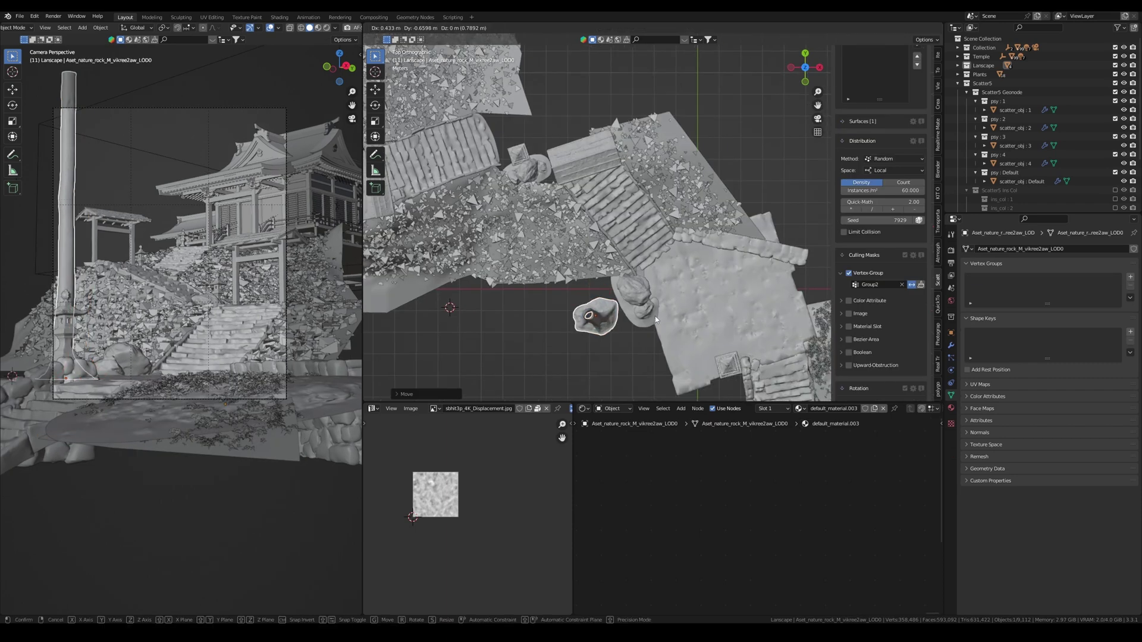
# Rotate the tree trunk next to the rock at the foot of the slope about -151° around global Z.
pyautogui.moveTo(595, 268); pyautogui.dragTo(689, 309, button='middle')
pyautogui.press('r')
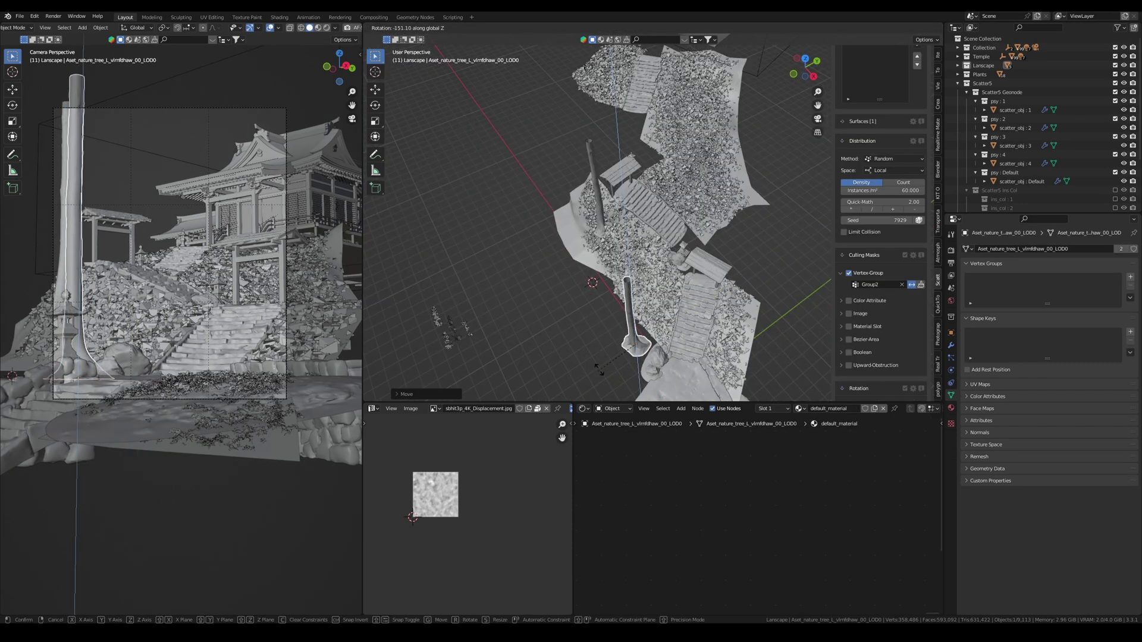
pyautogui.click(614, 347)
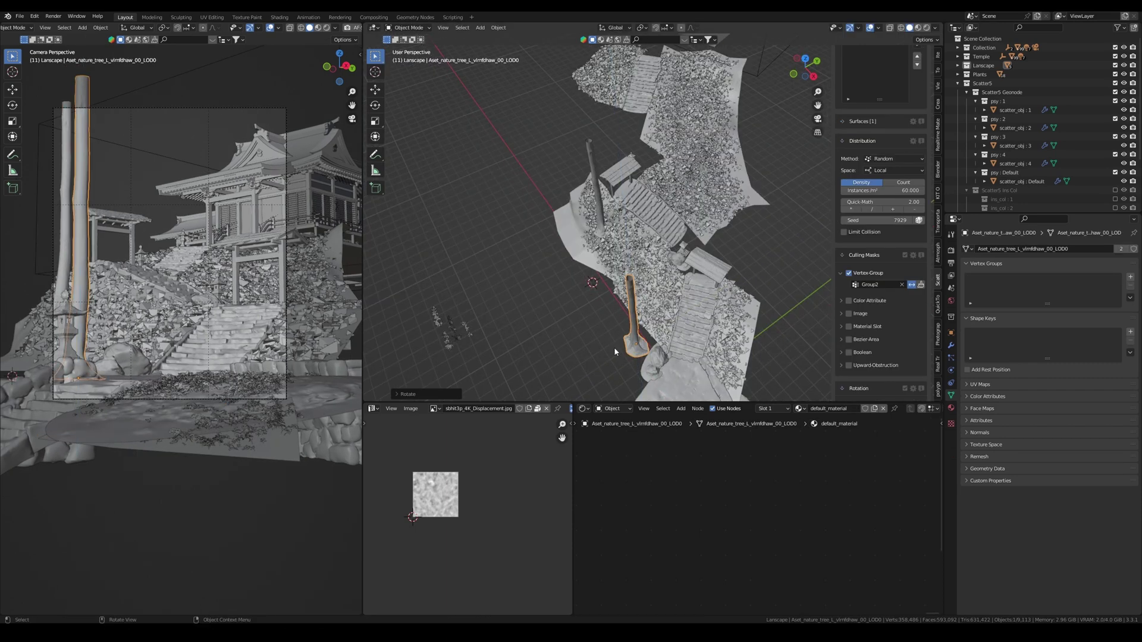
# Duplicate the tree trunk onto the slope beside the lower stairs and rotate the copy about -36° around Z.
pyautogui.click(599, 220)
pyautogui.keyDown('shift'); pyautogui.moveTo(632, 256); pyautogui.dragTo(547, 294, button='middle'); pyautogui.keyUp('shift')
pyautogui.press('KP_7')
pyautogui.hotkey('shift', 'd')
pyautogui.press('r')
pyautogui.press('z')
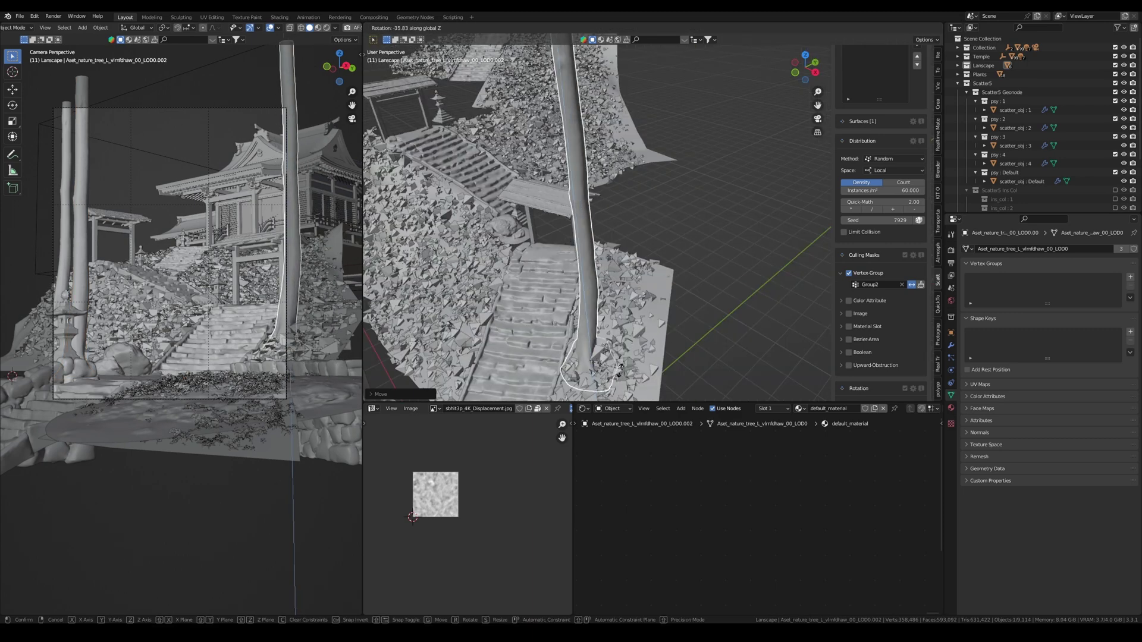
pyautogui.click(674, 352)
# Tilt the duplicated trunk and stretch the copy on the upper slope along global Z by a factor of about 1.13.
pyautogui.press('r')
pyautogui.press('r')
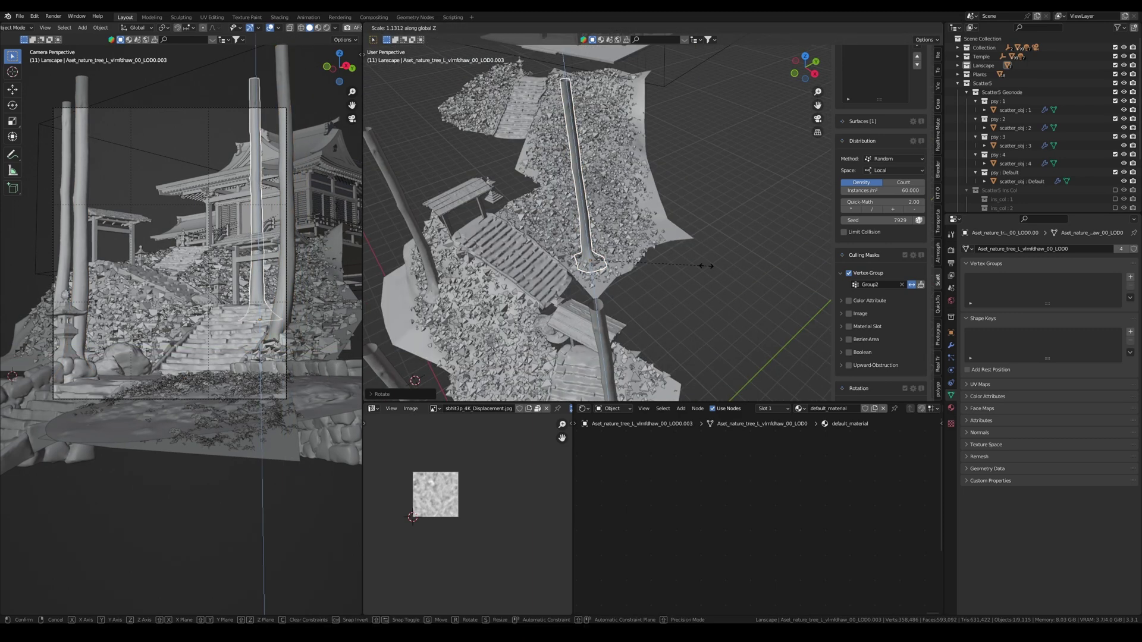
pyautogui.click(494, 292)
# Scale up the two tree trunks on the outer side of the slope so they stand taller.
pyautogui.keyDown('shift'); pyautogui.moveTo(535, 292); pyautogui.dragTo(581, 297, button='middle'); pyautogui.keyUp('shift')
pyautogui.press('s')
pyautogui.click(590, 313)
pyautogui.scroll(-2, 590, 313)
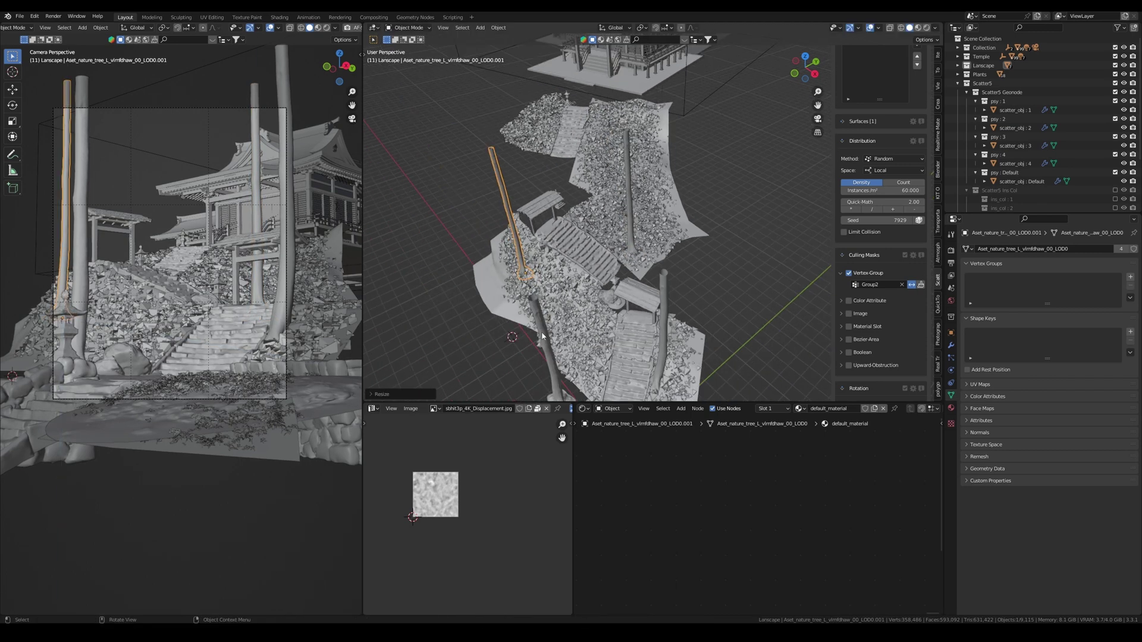
pyautogui.keyDown('shift'); pyautogui.moveTo(574, 337); pyautogui.dragTo(563, 281, button='middle'); pyautogui.keyUp('shift')
pyautogui.click(539, 293)
pyautogui.press('s')
# Duplicate the front trunk to the slope's outer edge, rotate the copy about -224° around Z and adjust its height.
pyautogui.press('KP_7')
pyautogui.hotkey('shift', 'd')
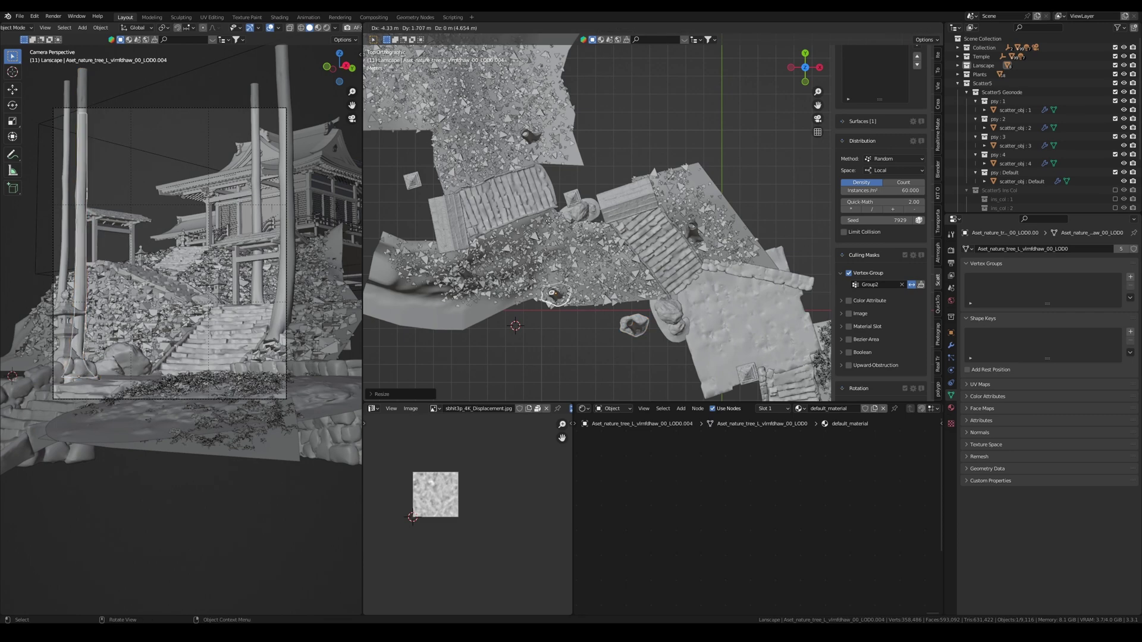
pyautogui.click(549, 243)
pyautogui.moveTo(549, 243); pyautogui.dragTo(483, 189, button='middle')
pyautogui.press('r')
pyautogui.press('z')
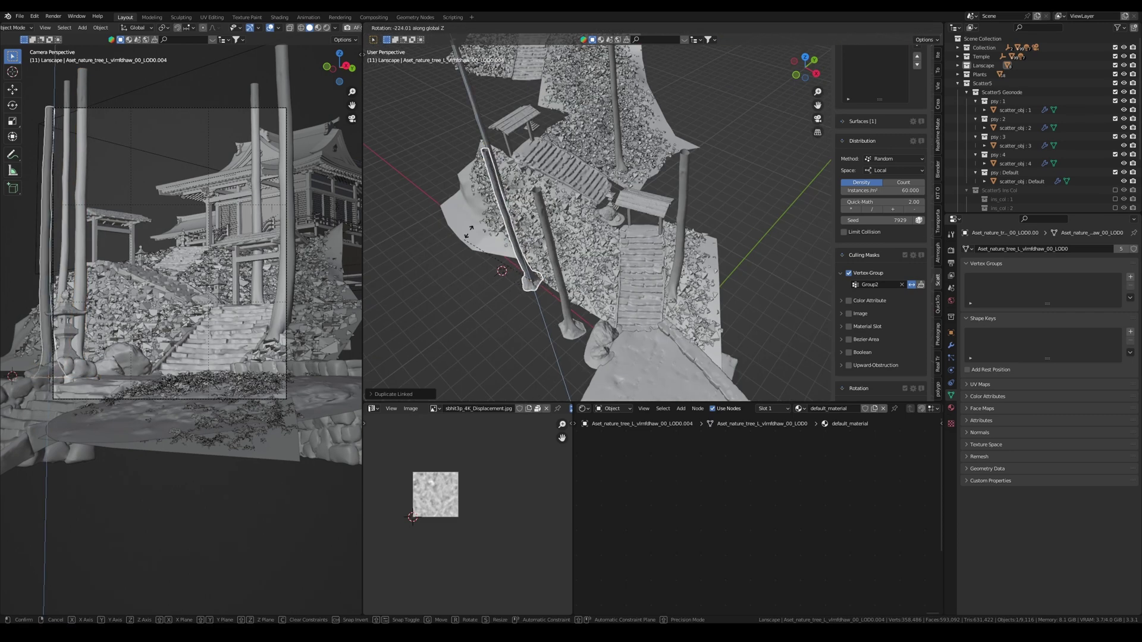
pyautogui.click(767, 280)
pyautogui.press('g')
pyautogui.press('z')
# Duplicate a trunk next to the one on the upper slope and adjust the copy's height.
pyautogui.press('KP_7')
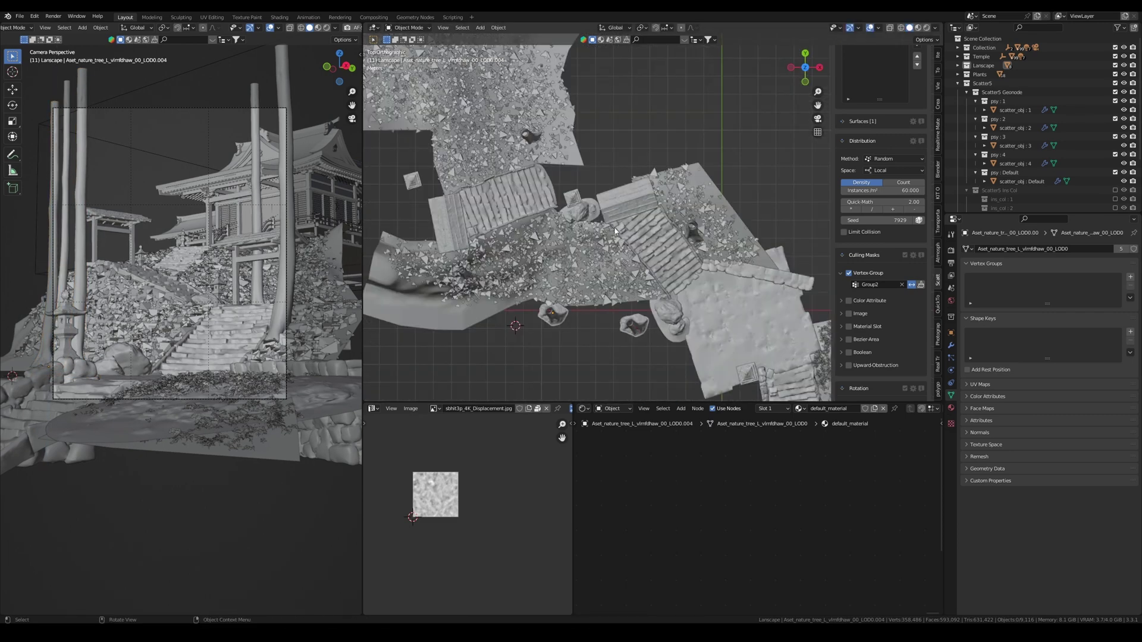
pyautogui.hotkey('shift', 'd')
pyautogui.moveTo(666, 249); pyautogui.dragTo(601, 172, button='middle')
pyautogui.press('g')
pyautogui.press('z')
pyautogui.click(159, 197)
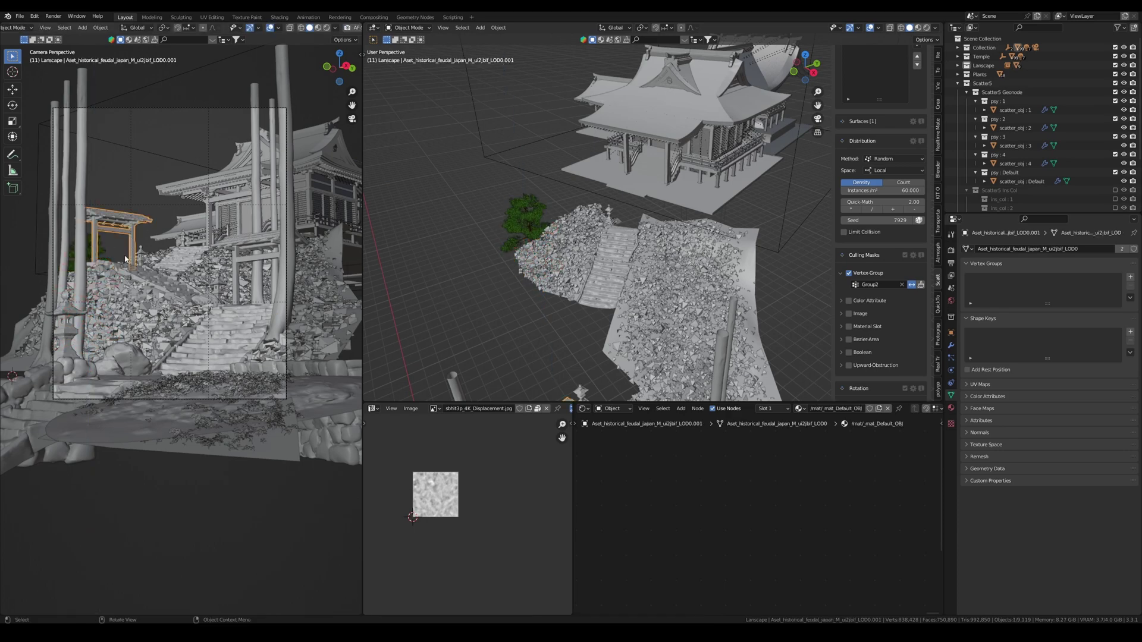
# Move the green Podocarpus tree into place behind the distant gate.
pyautogui.click(100, 257)
pyautogui.scroll(3, 100, 257)
pyautogui.press('g')
pyautogui.click(146, 277)
# Duplicate the Podocarpus tree toward the temple, adjusting the copy's height, Z rotation and size.
pyautogui.press('KP_7')
pyautogui.scroll(3, 625, 262)
pyautogui.hotkey('shift', 'd')
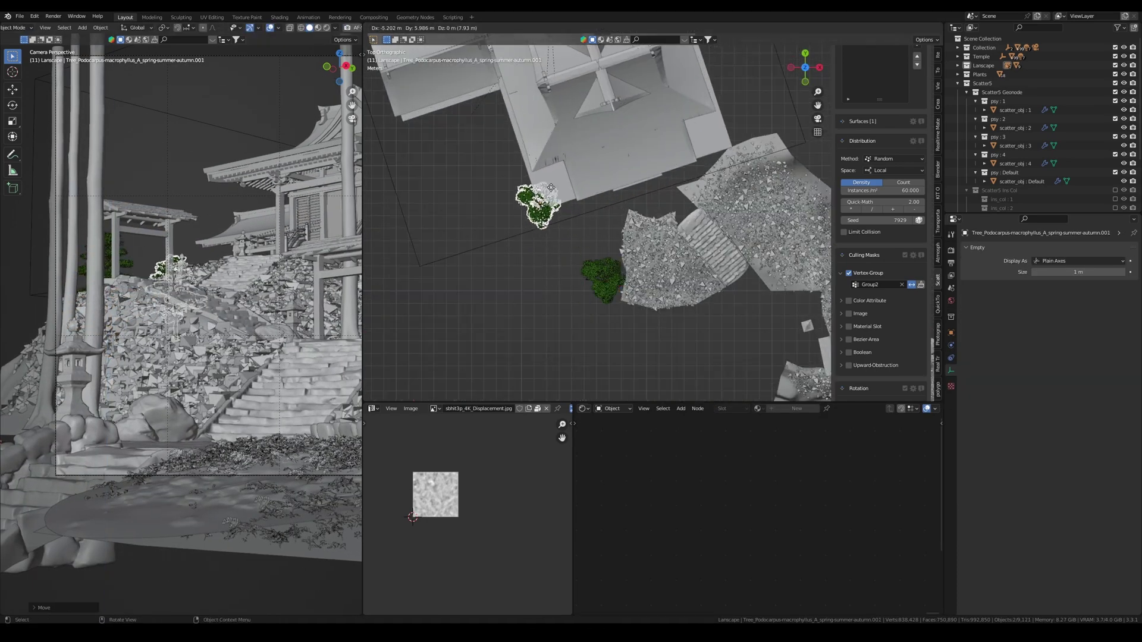
pyautogui.click(540, 176)
pyautogui.moveTo(535, 279); pyautogui.dragTo(527, 214, button='middle')
pyautogui.press('g')
pyautogui.press('z')
pyautogui.click(540, 253)
pyautogui.press('r')
pyautogui.press('z')
pyautogui.click(571, 244)
pyautogui.press('s')
# Make another linked duplicate of the Podocarpus tree beside the upper staircase slope.
pyautogui.press('KP_7')
pyautogui.moveTo(597, 254); pyautogui.dragTo(654, 282, button='middle')
pyautogui.hotkey('alt', 'd')
pyautogui.press('z')
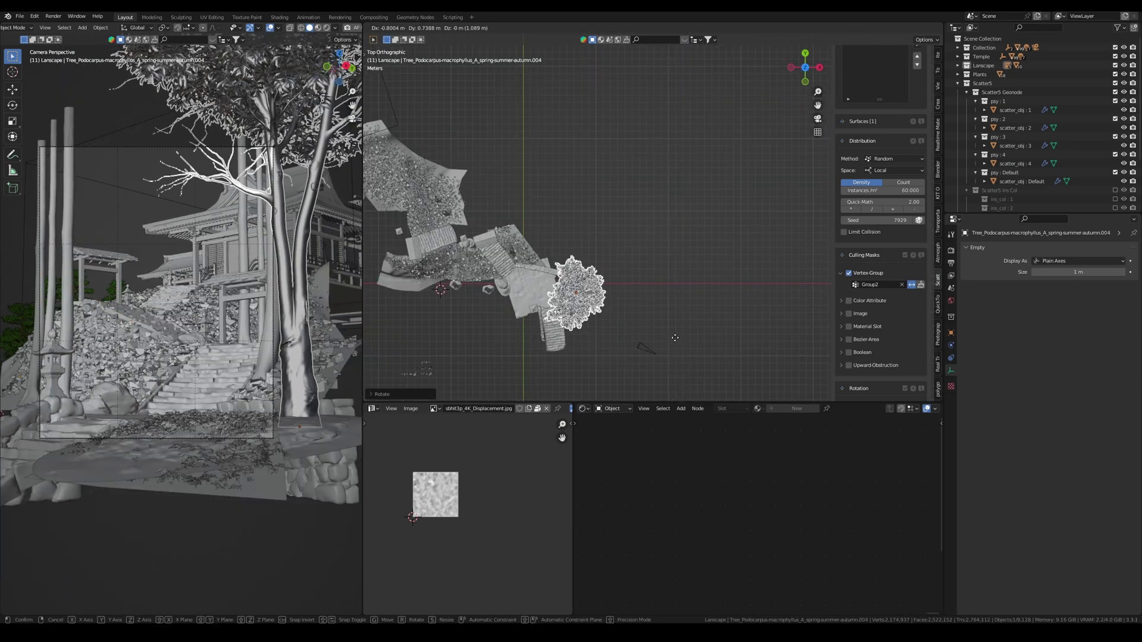
# Position the tall Eucalyptus tree at the stone platform's edge and place a linked duplicate on the platform's opposite side.
pyautogui.click(683, 320)
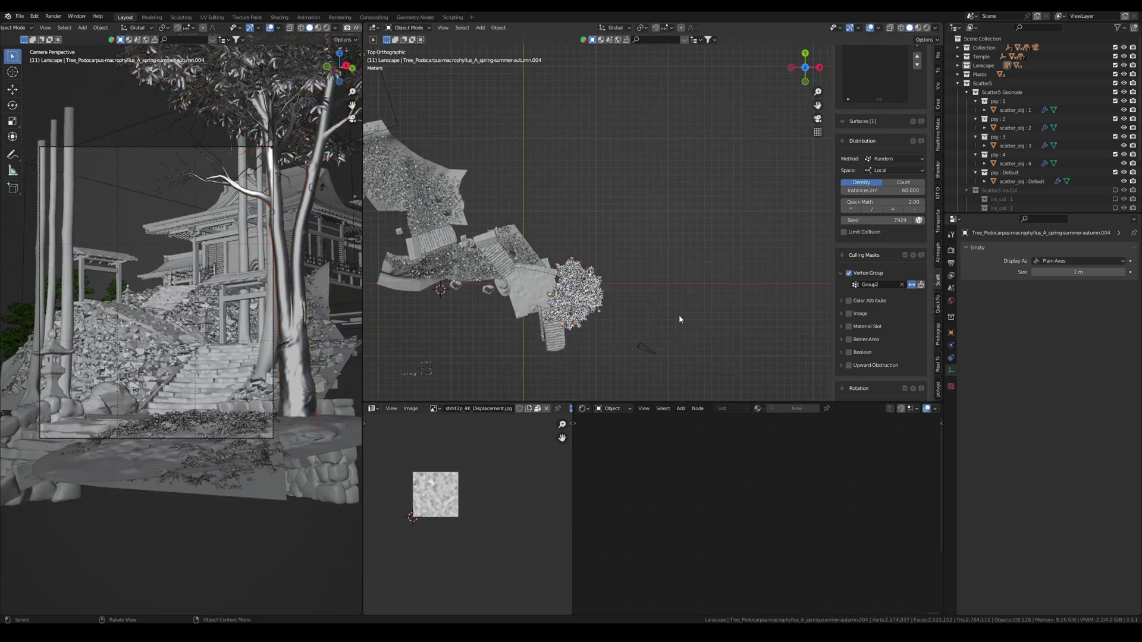
pyautogui.scroll(-2, 690, 297)
pyautogui.click(616, 288)
pyautogui.hotkey('alt', 'd')
pyautogui.click(557, 297)
# Rotate the duplicated Eucalyptus about -113° and move it about 4.3 m along the lower slope's outer edge.
pyautogui.scroll(2, 556, 297)
pyautogui.keyDown('shift'); pyautogui.moveTo(557, 298); pyautogui.dragTo(607, 271, button='middle'); pyautogui.keyUp('shift')
pyautogui.press('r')
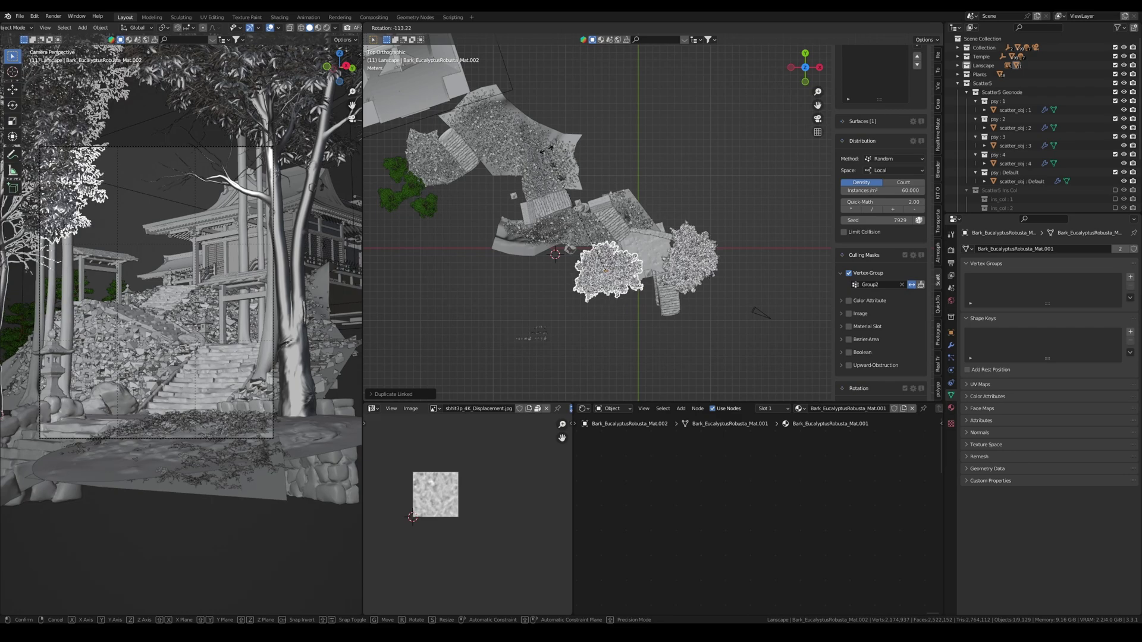
pyautogui.click(546, 150)
pyautogui.scroll(1, 546, 150)
pyautogui.press('g')
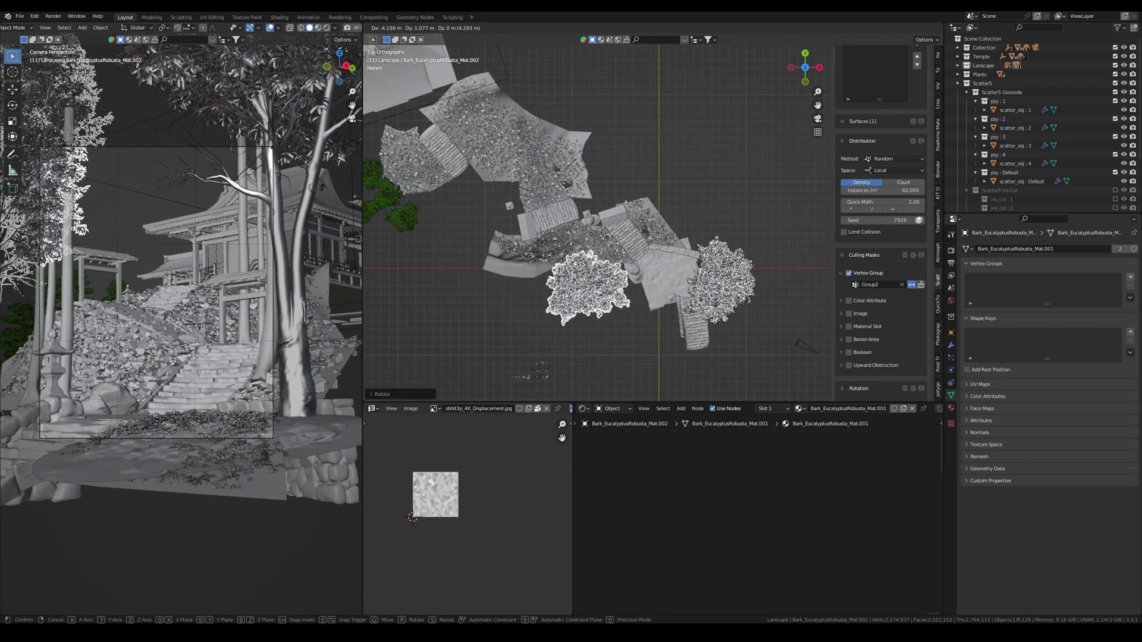
pyautogui.click(659, 319)
# Add a smaller, rotated linked duplicate of the Eucalyptus between the two large trees and adjust its height.
pyautogui.click(579, 297)
pyautogui.hotkey('alt', 'd')
pyautogui.click(635, 306)
pyautogui.press('s')
pyautogui.press('r')
pyautogui.click(643, 354)
pyautogui.moveTo(642, 354); pyautogui.dragTo(646, 271, button='middle')
pyautogui.press('g')
pyautogui.press('z')
pyautogui.click(648, 294)
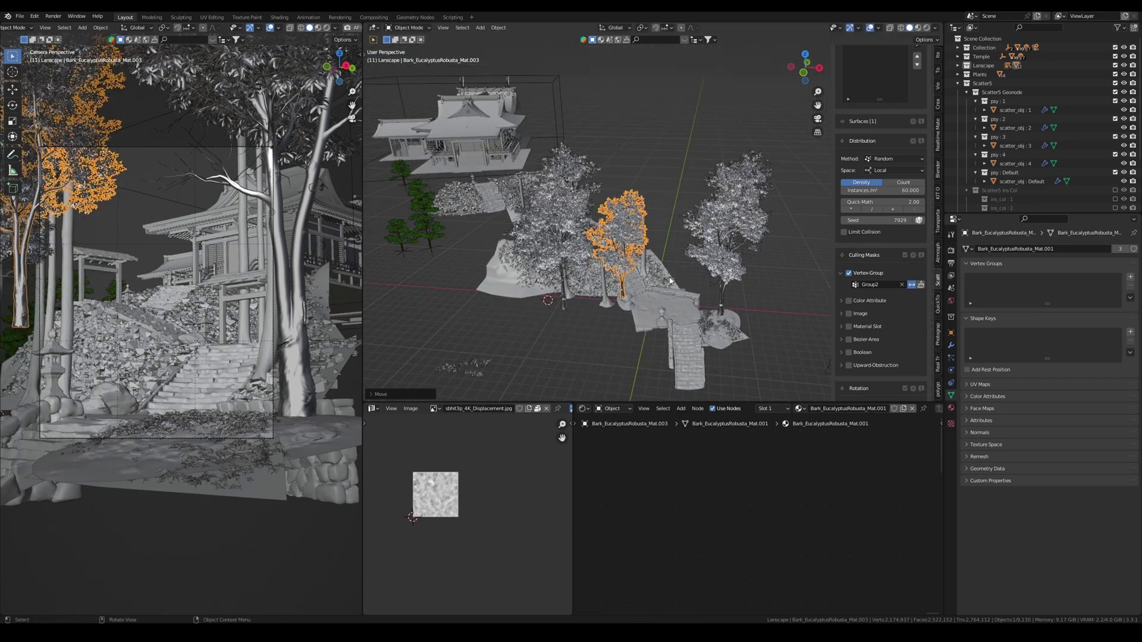
pyautogui.press('KP_7')
pyautogui.press('r')
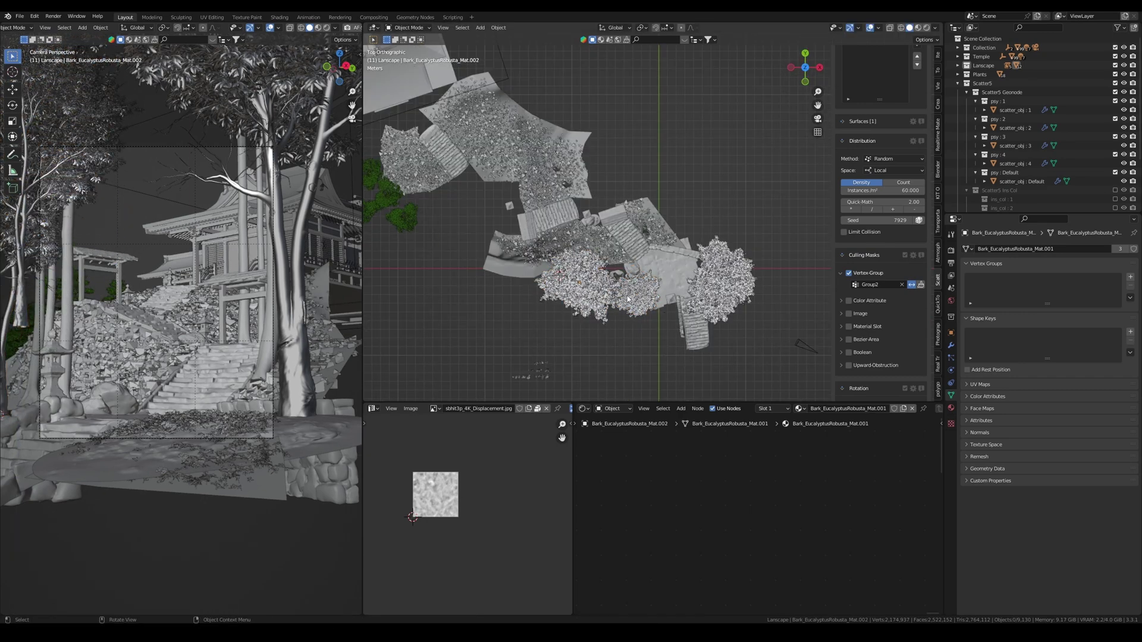
# Place a linked duplicate of the Eucalyptus farther along the slope, adjusting its height and scale.
pyautogui.hotkey('alt', 'd')
pyautogui.click(522, 268)
pyautogui.moveTo(522, 268); pyautogui.dragTo(654, 155, button='middle')
pyautogui.press('g')
pyautogui.press('z')
pyautogui.click(625, 295)
pyautogui.press('s')
pyautogui.click(586, 307)
# Reposition the new Eucalyptus copy on the slope from above and adjust its height again.
pyautogui.press('KP_7')
pyautogui.press('g')
pyautogui.click(538, 207)
pyautogui.press('g')
pyautogui.press('z')
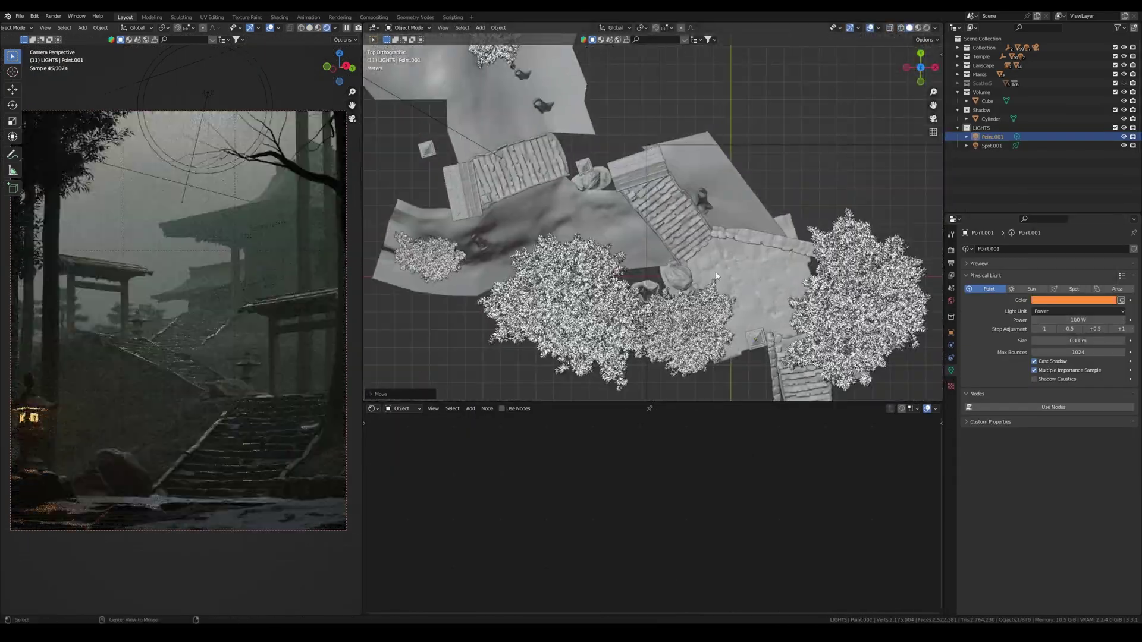
# Make a linked duplicate of the orange point light for another stone lantern and raise it about 2 m along Z.
pyautogui.hotkey('alt', 'd')
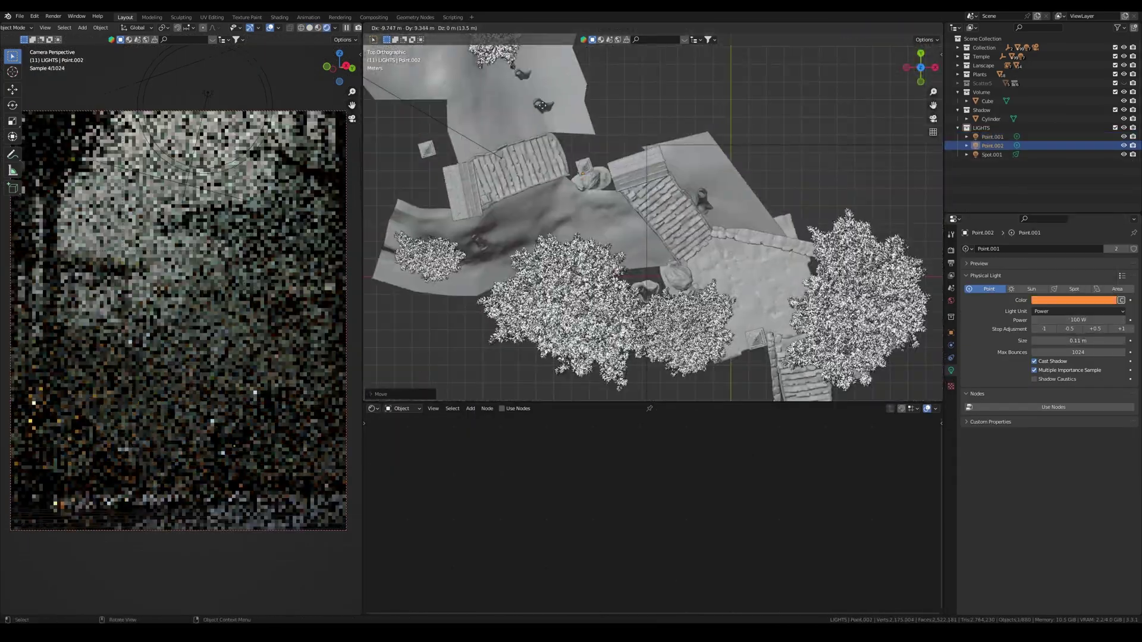
pyautogui.scroll(3, 568, 136)
pyautogui.scroll(4, 771, 273)
pyautogui.moveTo(567, 141); pyautogui.dragTo(808, 350, button='middle')
pyautogui.press('g')
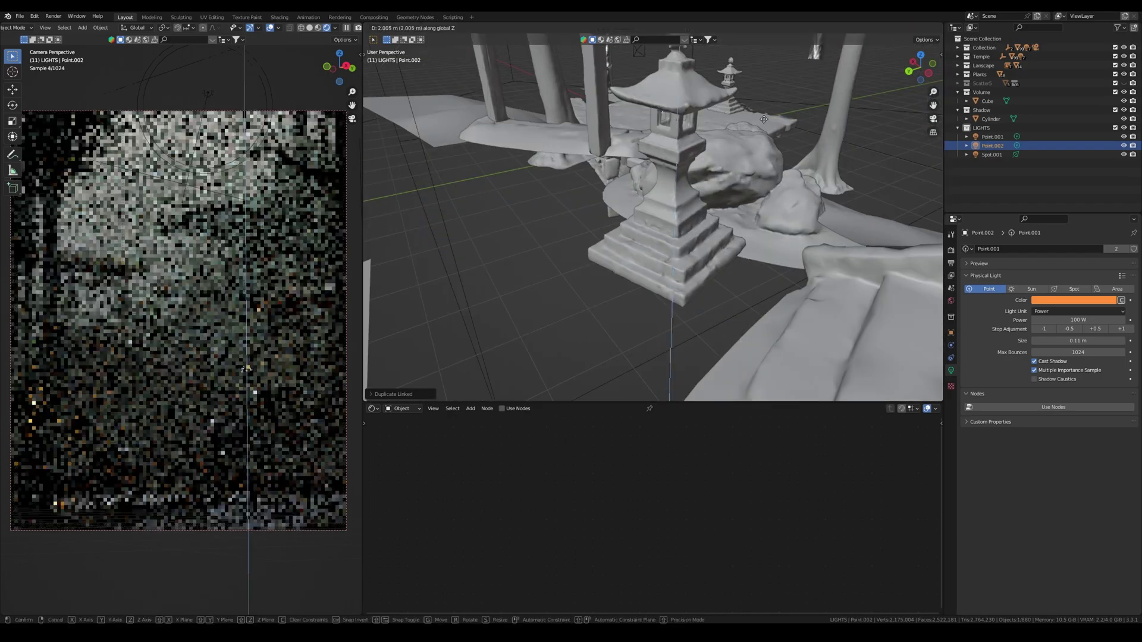
pyautogui.click(765, 120)
pyautogui.press('KP_7')
pyautogui.hotkey('shift', 'z')
pyautogui.scroll(-5, 806, 278)
pyautogui.hotkey('shift', 'z')
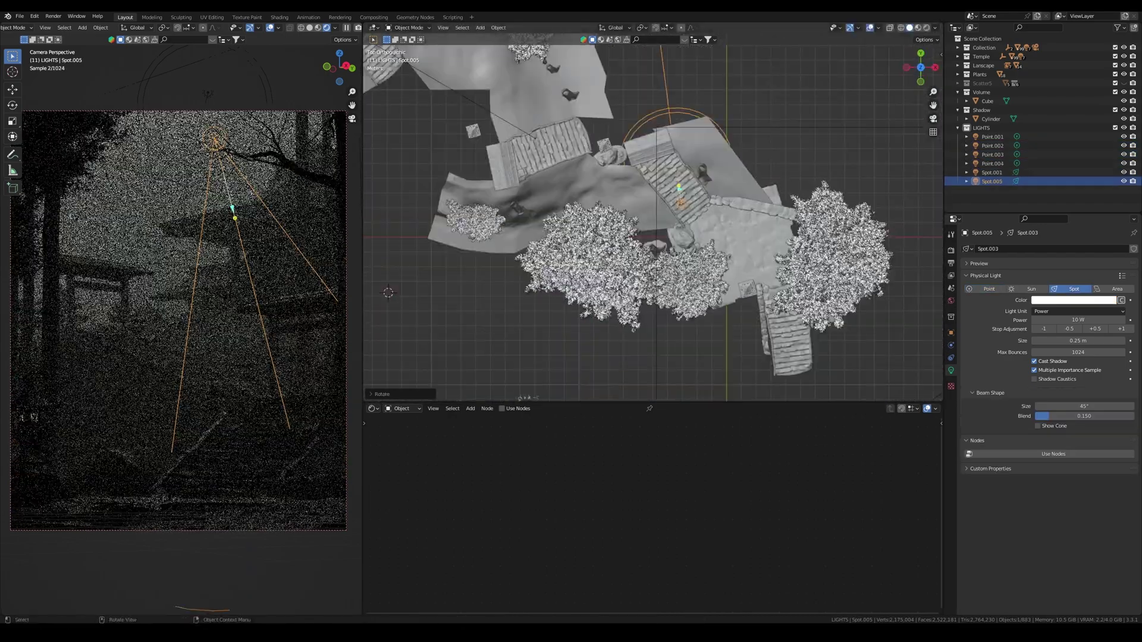
# Move the Spot.005 light near the lower stairs and rotate it to aim its beam.
pyautogui.press('g')
pyautogui.click(791, 234)
pyautogui.press('r')
pyautogui.click(785, 266)
# Set Spot.005's color to a pale blue and its power to 100 W.
pyautogui.click(1074, 300)
pyautogui.click(1081, 209)
pyautogui.click(1084, 319)
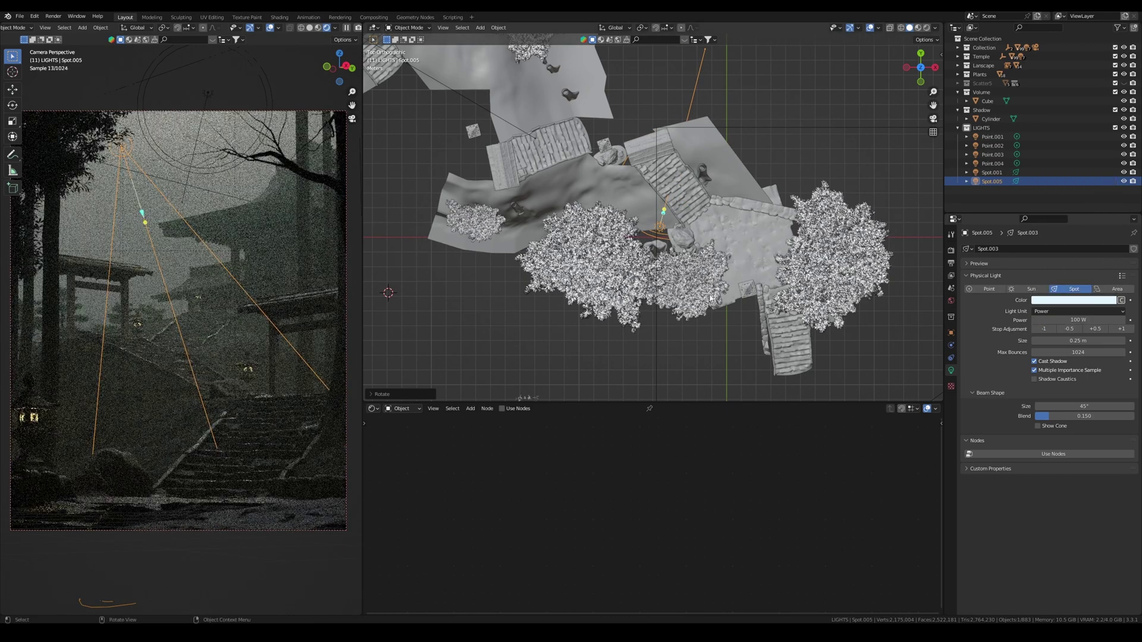
# Shift Spot.005 across the scene and adjust its height along Z.
pyautogui.press('g')
pyautogui.click(687, 226)
pyautogui.press('g')
pyautogui.press('z')
pyautogui.click(250, 203)
# Narrow the spot light's beam size to 31.8° and raise Spot.002 along Z above the upper stairs.
pyautogui.moveTo(1085, 407); pyautogui.dragTo(1072, 407)
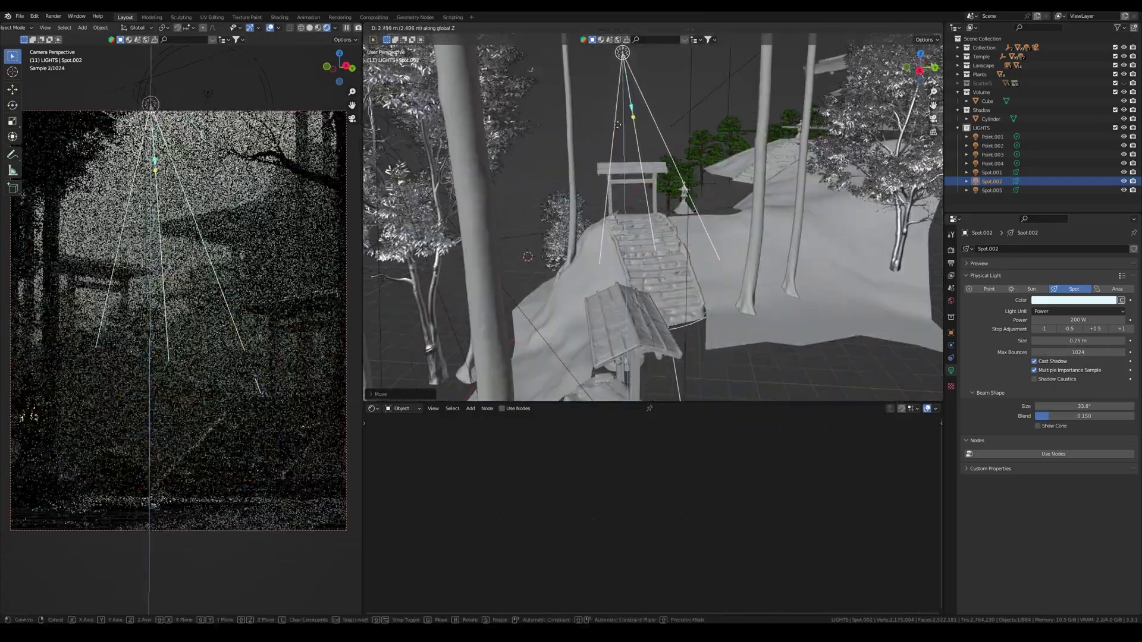
pyautogui.click(618, 125)
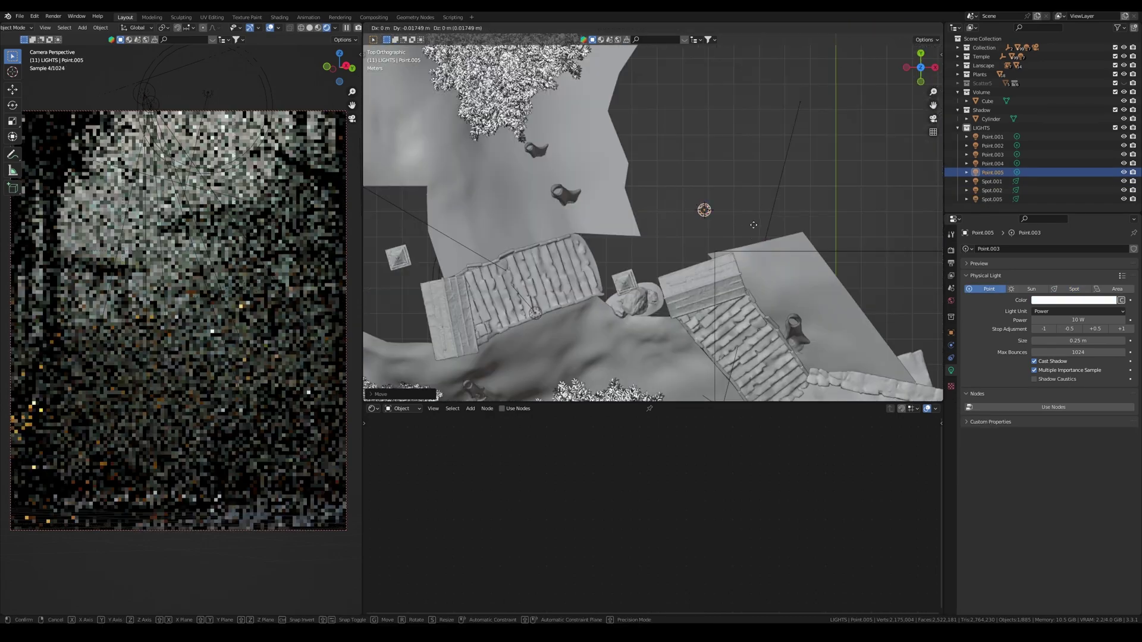
# Place Point.005 beside the top of the lower right stairs, color it orange and set its power to 200 W.
pyautogui.click(756, 246)
pyautogui.click(1073, 300)
pyautogui.click(1056, 236)
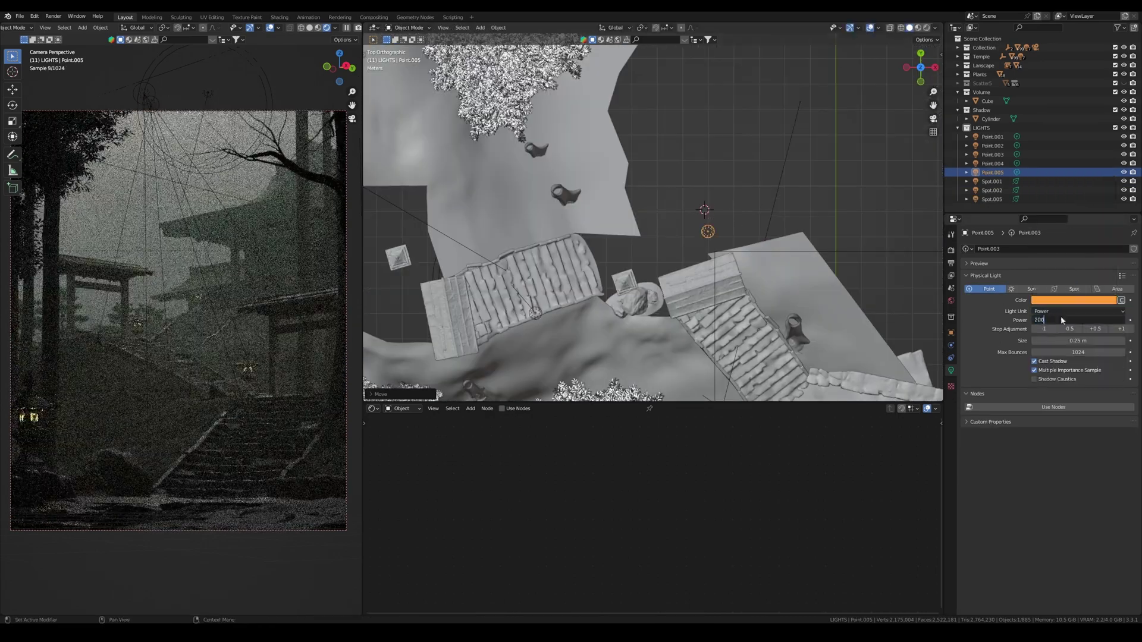
# Duplicate the orange point light to the neighboring stairs and adjust the copy's height along Z.
pyautogui.scroll(-3, 752, 230)
pyautogui.hotkey('shift', 'd')
pyautogui.click(538, 324)
pyautogui.press('g')
pyautogui.press('z')
pyautogui.moveTo(538, 324); pyautogui.dragTo(589, 263, button='middle')
pyautogui.click(726, 230)
# Duplicate the orange point light again and place the copy in front of the temple building.
pyautogui.scroll(-3, 754, 273)
pyautogui.press('KP_7')
pyautogui.scroll(1, 640, 200)
pyautogui.hotkey('shift', 'd')
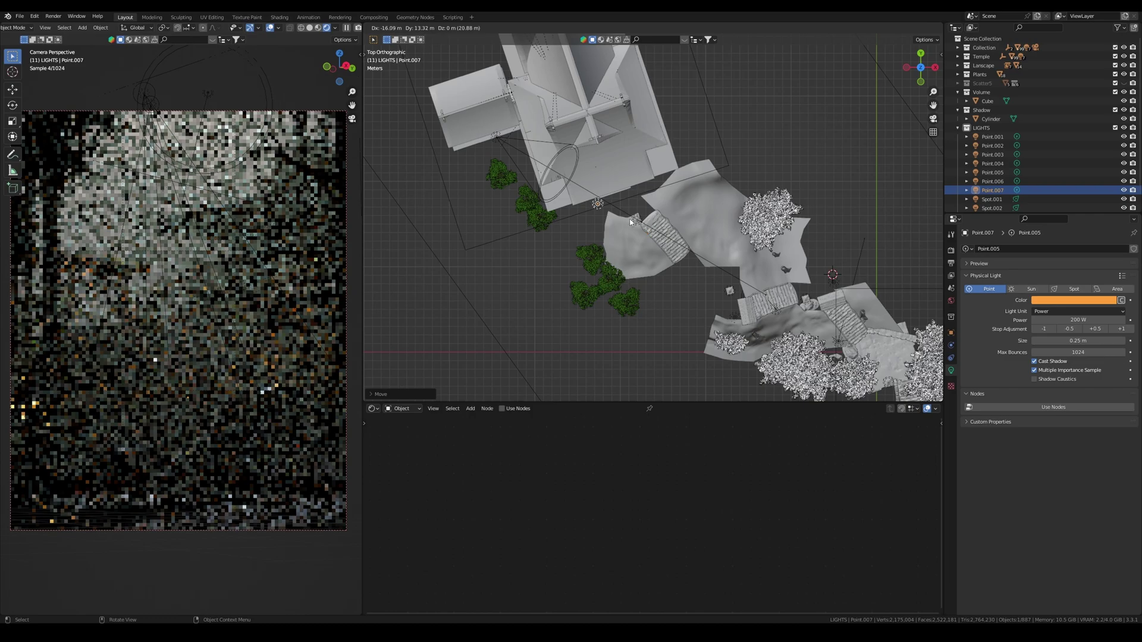
pyautogui.click(631, 222)
# Adjust Point.007's height along Z and reposition it horizontally in the top view.
pyautogui.moveTo(631, 222); pyautogui.dragTo(649, 148, button='middle')
pyautogui.press('g')
pyautogui.press('z')
pyautogui.click(652, 184)
pyautogui.press('KP_7')
pyautogui.press('g')
pyautogui.click(666, 315)
pyautogui.moveTo(667, 315); pyautogui.dragTo(684, 263, button='middle')
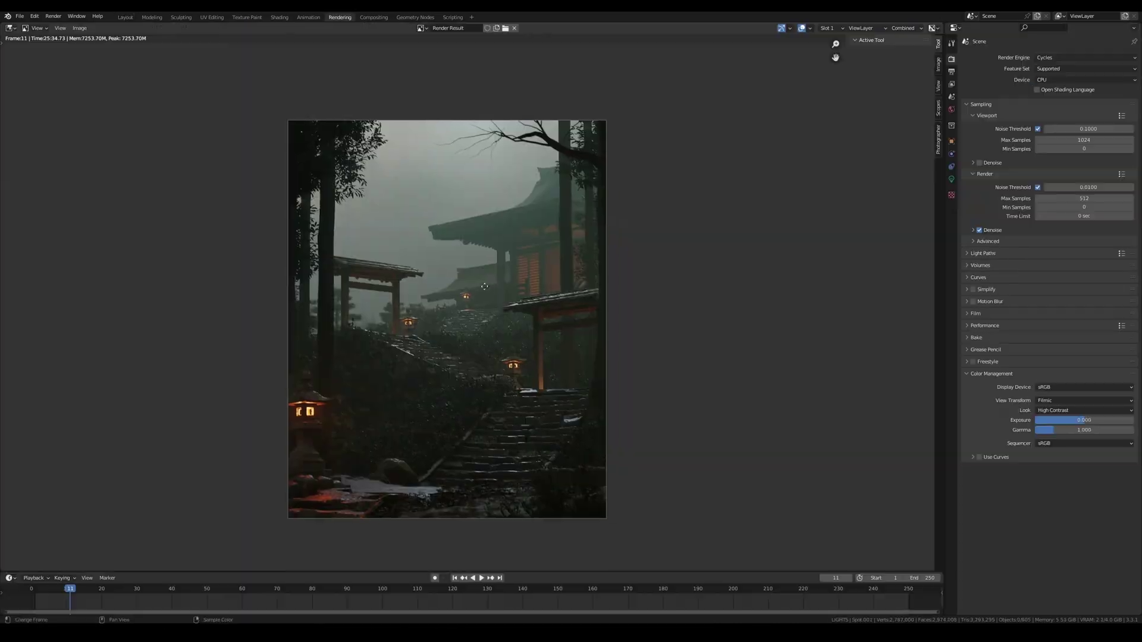
# Connect the Render Layers image output to the Viewer node to preview the render in the compositor.
pyautogui.scroll(2, 492, 283)
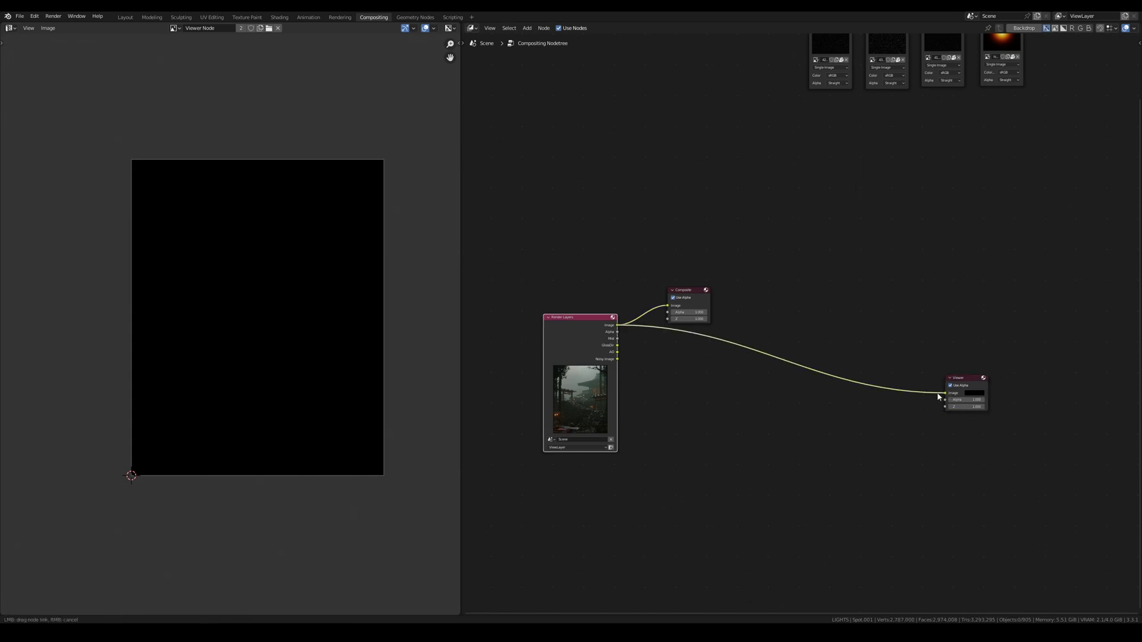
pyautogui.moveTo(948, 394); pyautogui.dragTo(947, 393)
pyautogui.scroll(2, 226, 364)
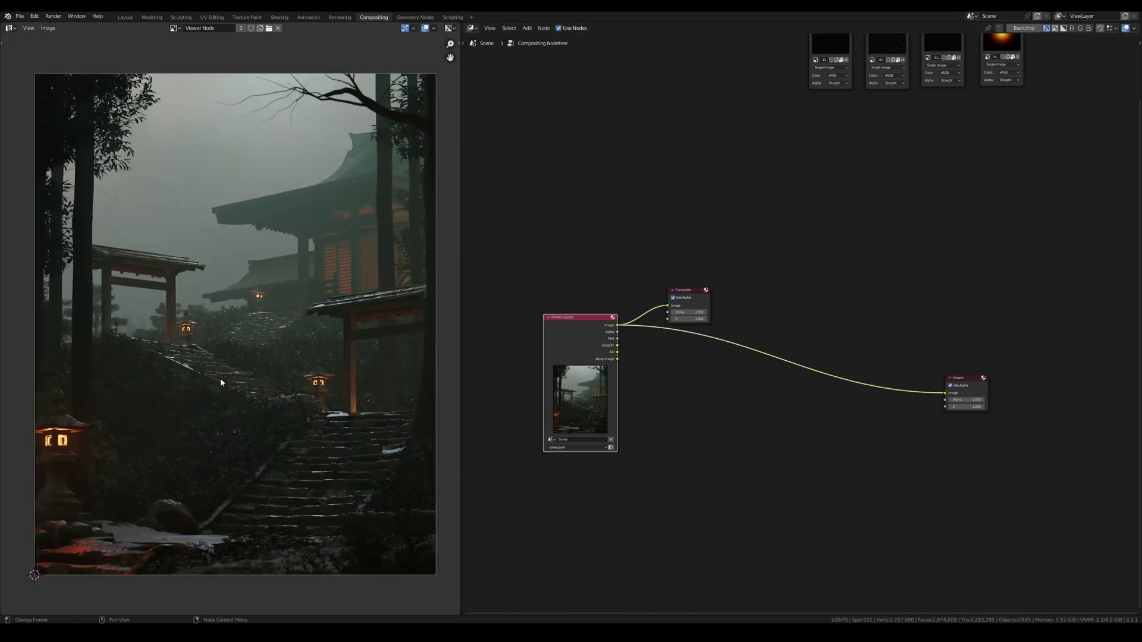
pyautogui.scroll(-2, 222, 377)
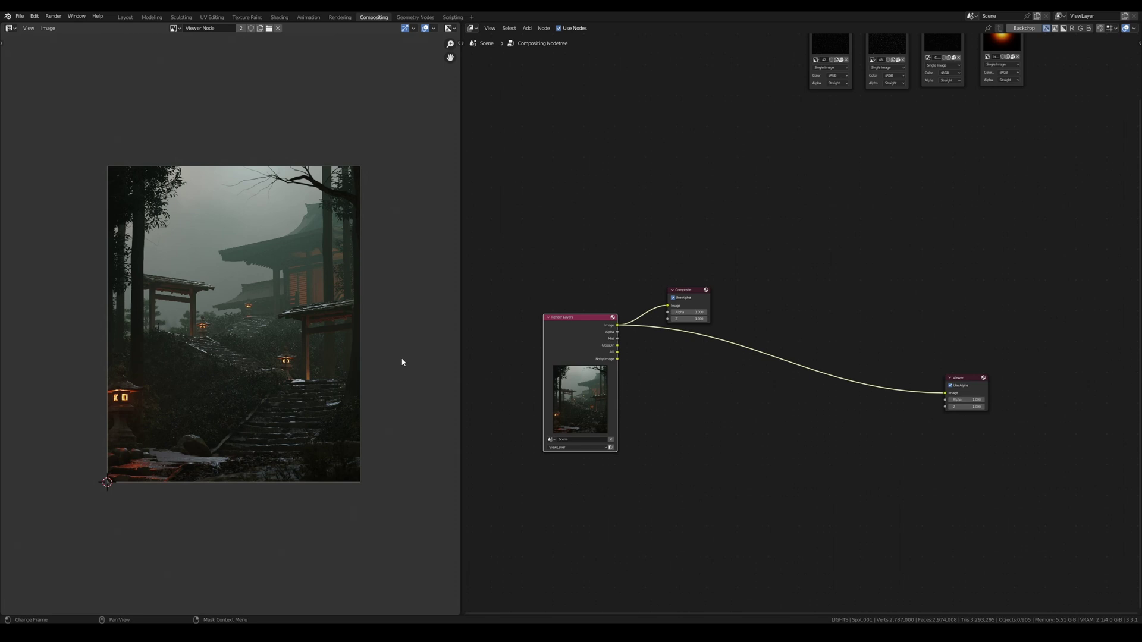
pyautogui.scroll(1, 315, 373)
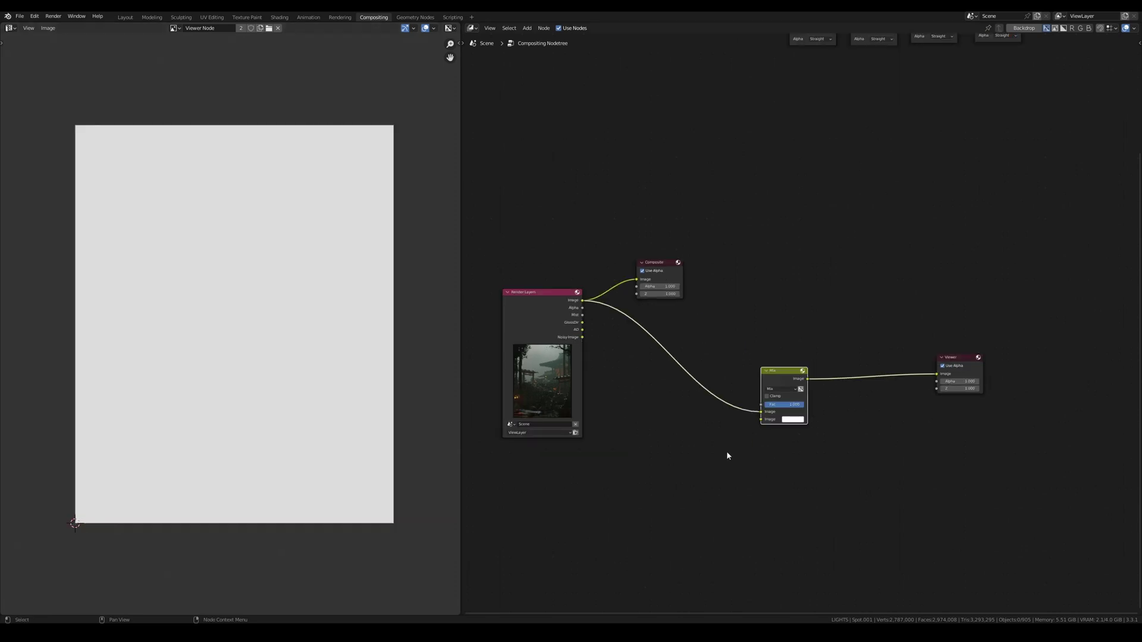
# Move the Mix node toward the Viewer, add a ColorRamp, and connect the Mist pass to the Mix node's second image input.
pyautogui.scroll(2, 803, 416)
pyautogui.moveTo(827, 356); pyautogui.dragTo(887, 362)
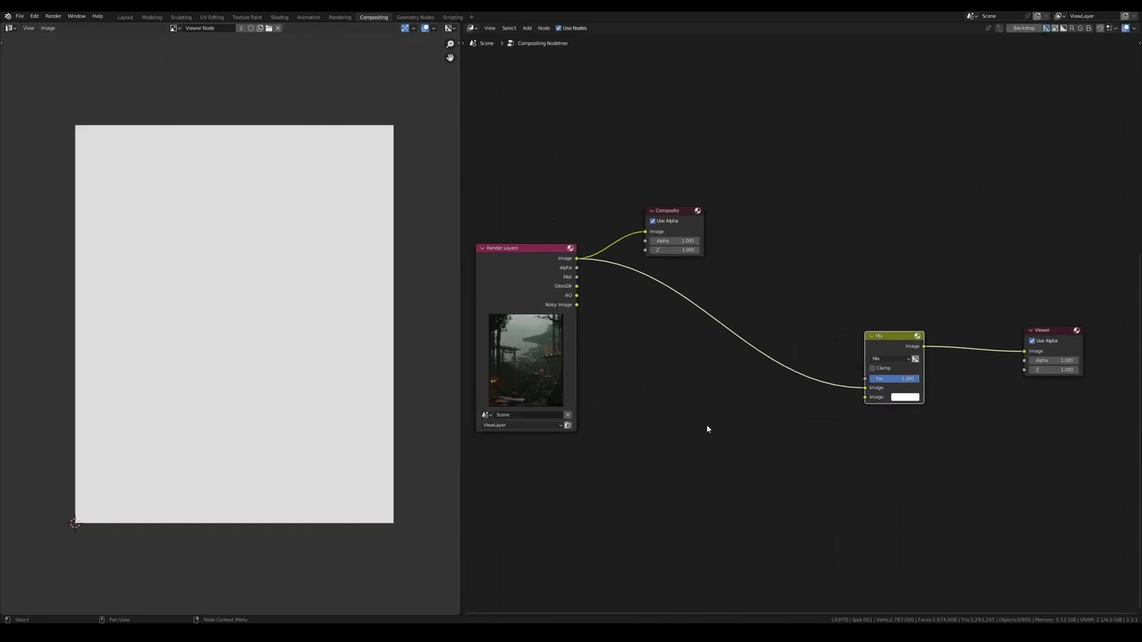
pyautogui.press('Return')
pyautogui.click(687, 409)
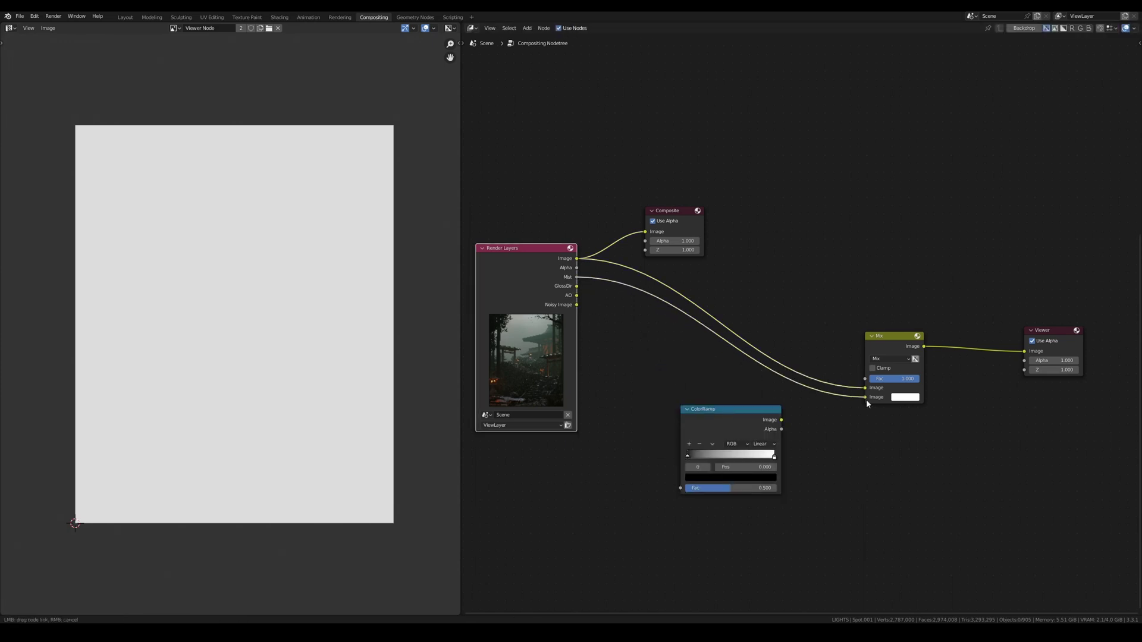
pyautogui.moveTo(867, 404); pyautogui.dragTo(866, 402)
# Insert the ColorRamp into the Mist link and move its black stop to 0.291.
pyautogui.moveTo(731, 414)
pyautogui.mouseDown()
pyautogui.moveTo(733, 370)
pyautogui.moveTo(723, 394)
pyautogui.mouseUp()
pyautogui.moveTo(722, 395); pyautogui.dragTo(667, 362, button='middle')
pyautogui.moveTo(666, 362); pyautogui.dragTo(671, 350)
pyautogui.moveTo(630, 400); pyautogui.dragTo(655, 400)
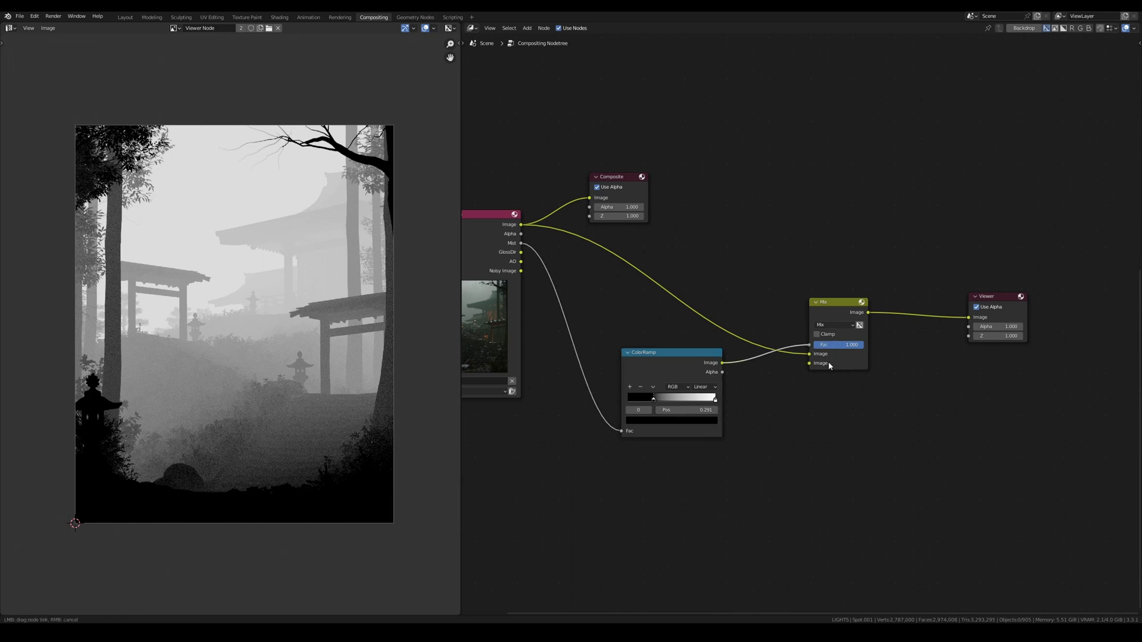
# Route the mist ColorRamp into the Mix factor and set the second color to a muted pale blue-green.
pyautogui.moveTo(830, 365); pyautogui.dragTo(831, 365)
pyautogui.click(849, 363)
pyautogui.moveTo(908, 260); pyautogui.dragTo(872, 267)
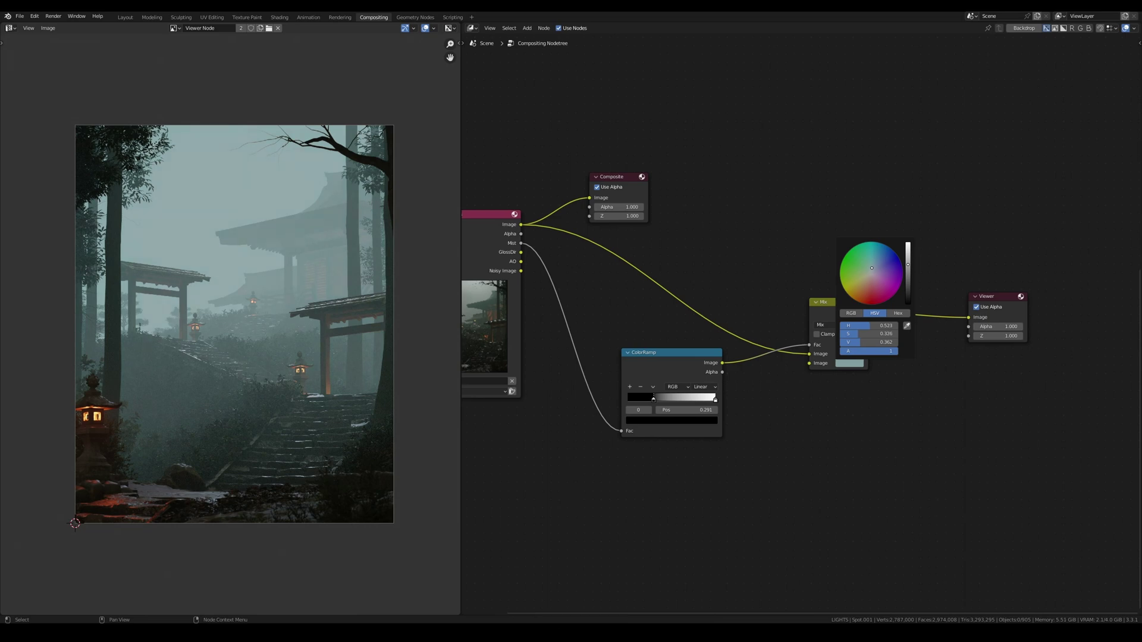
pyautogui.moveTo(870, 267); pyautogui.dragTo(873, 267)
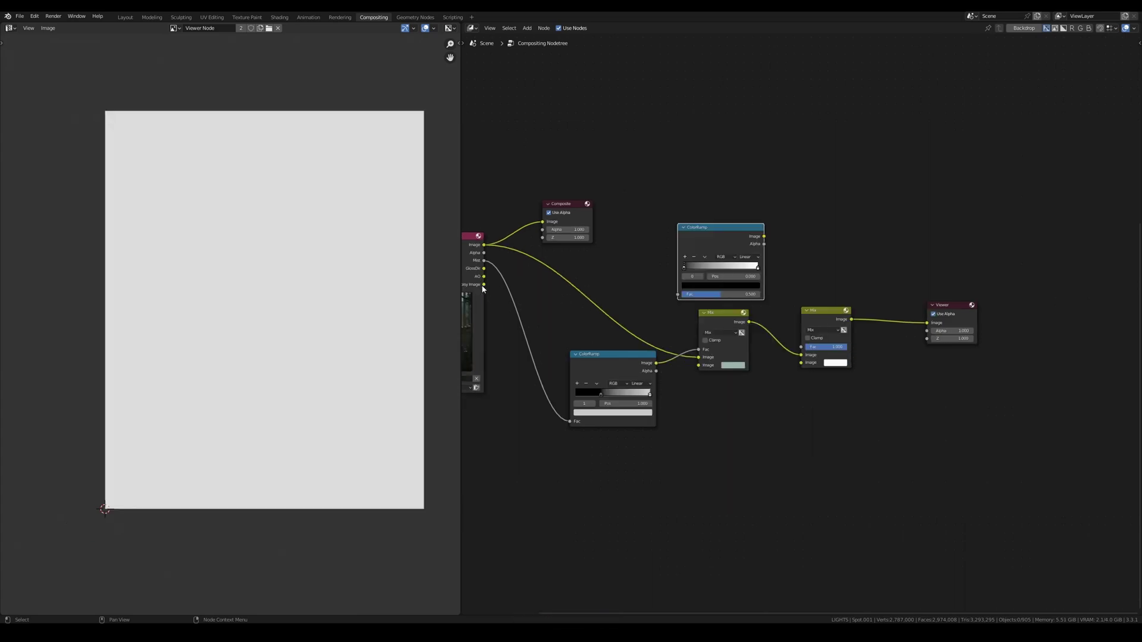
# Feed the GlossDir pass through the new ColorRamp into the second Mix node and set its blend mode to Screen.
pyautogui.moveTo(483, 268); pyautogui.dragTo(678, 293)
pyautogui.moveTo(764, 236); pyautogui.dragTo(801, 363)
pyautogui.click(821, 335)
pyautogui.click(825, 387)
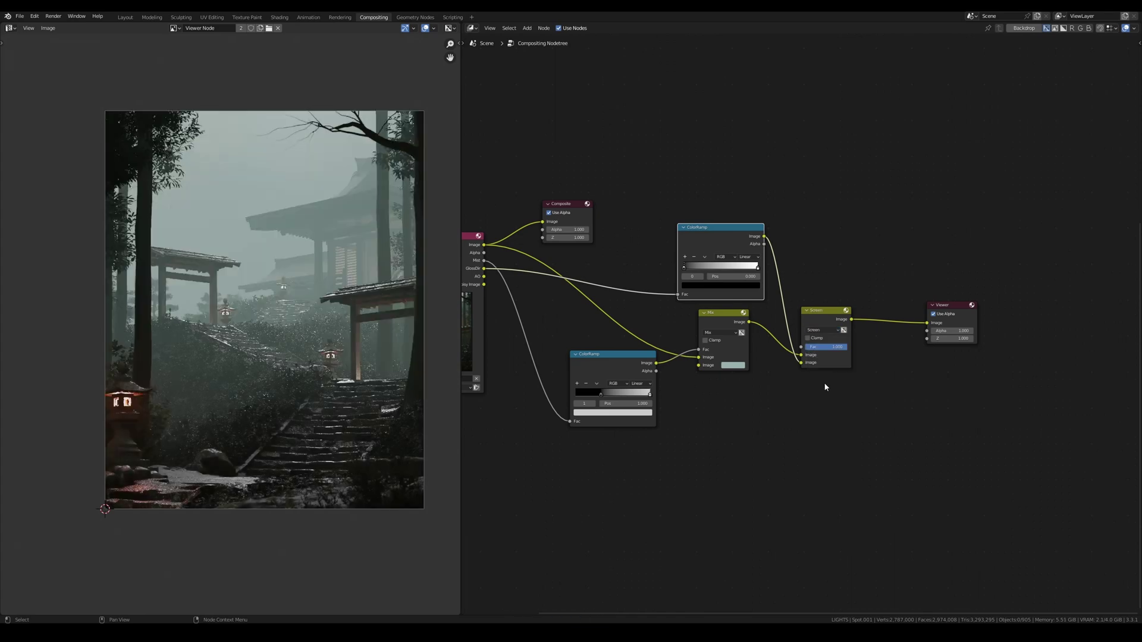
# Lower the factor of the Screen node that adds the glossy highlights.
pyautogui.scroll(1, 813, 385)
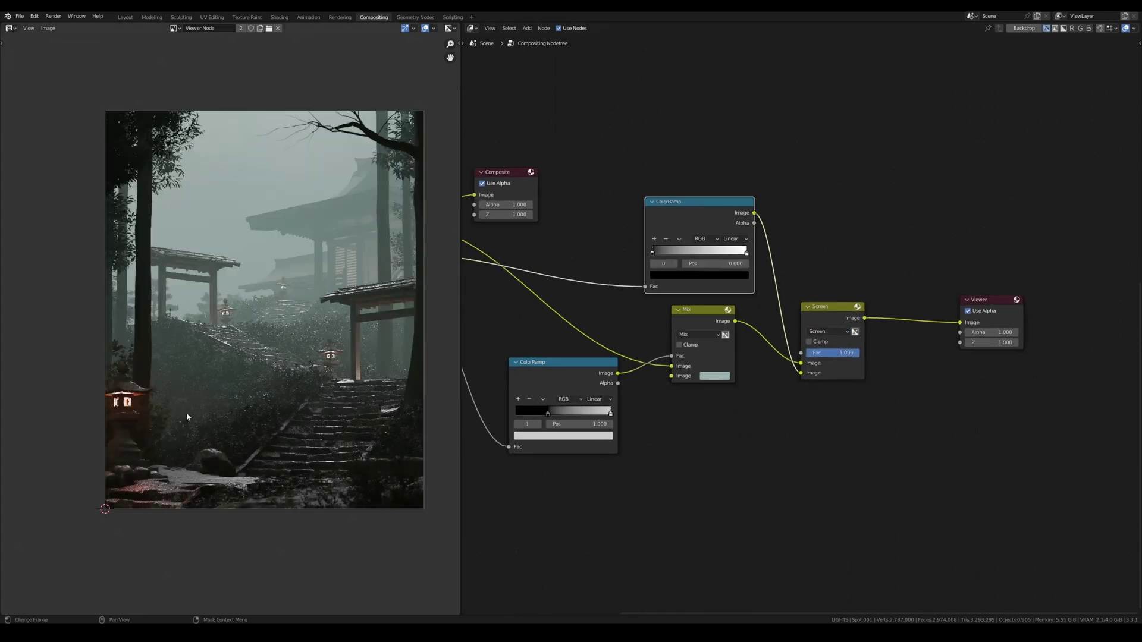
pyautogui.scroll(2, 265, 411)
pyautogui.scroll(-1, 265, 410)
pyautogui.moveTo(842, 353); pyautogui.dragTo(822, 353)
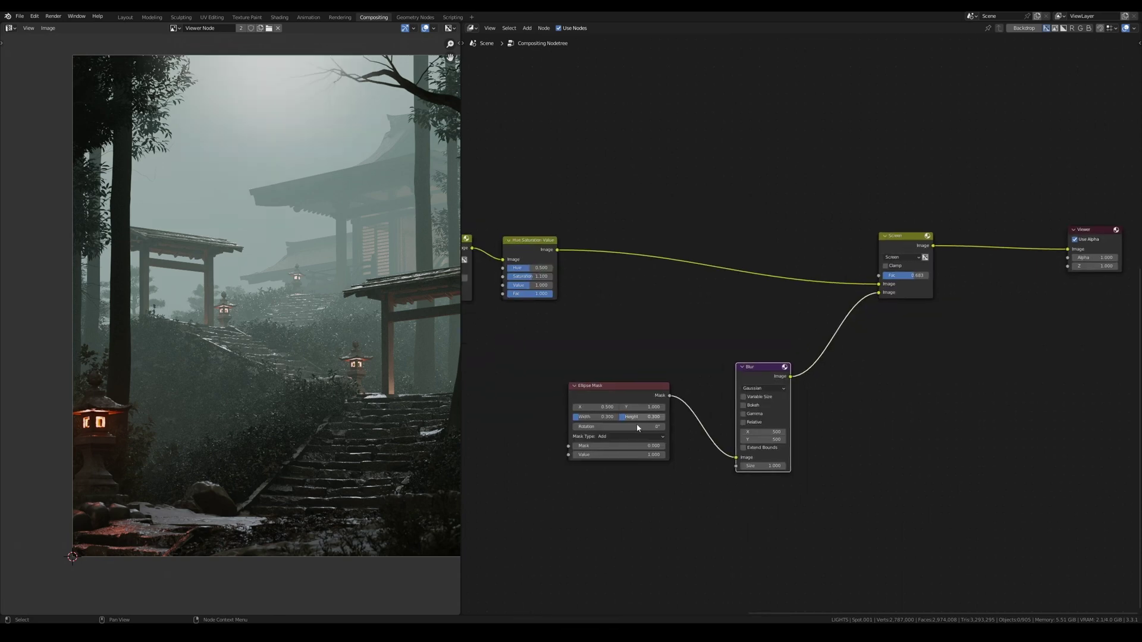
# Set the Ellipse Mask's width and height to 0.4.
pyautogui.scroll(1, 659, 418)
pyautogui.doubleClick(624, 408)
pyautogui.press('Return')
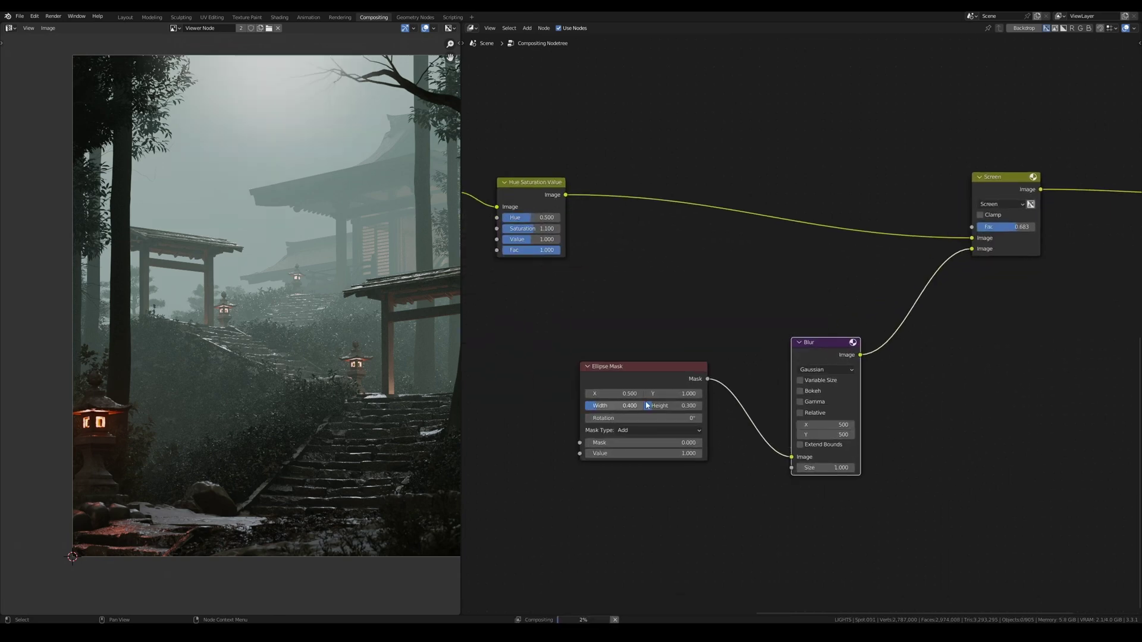
pyautogui.click(689, 403)
pyautogui.write('.4')
pyautogui.press('Return')
pyautogui.scroll(-3, 714, 402)
pyautogui.moveTo(827, 371); pyautogui.dragTo(730, 399, button='middle')
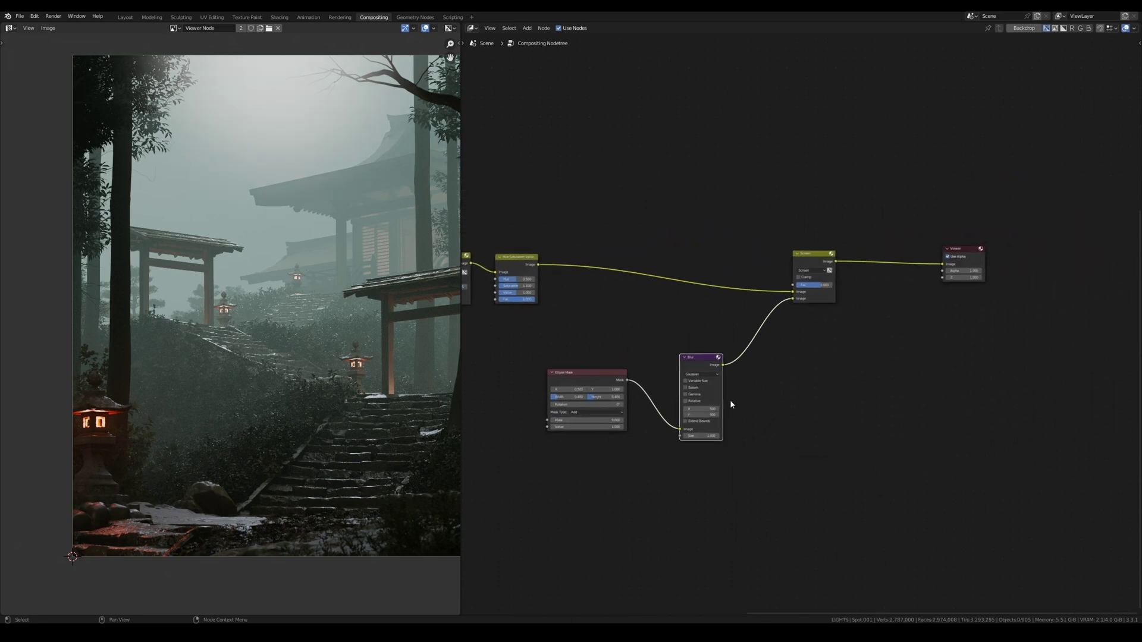
# Route the blurred ellipse mask into the Screen node's factor and tint its second color pale blue.
pyautogui.scroll(4, 791, 321)
pyautogui.moveTo(790, 289); pyautogui.dragTo(790, 272)
pyautogui.click(825, 291)
pyautogui.moveTo(851, 199); pyautogui.dragTo(853, 193)
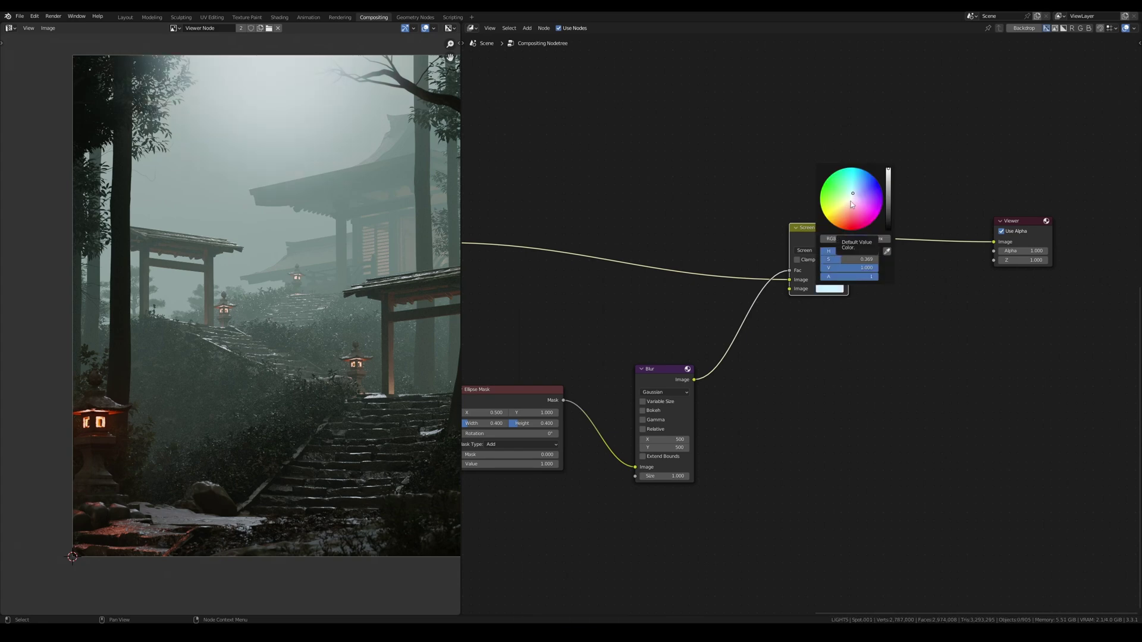
pyautogui.click(852, 194)
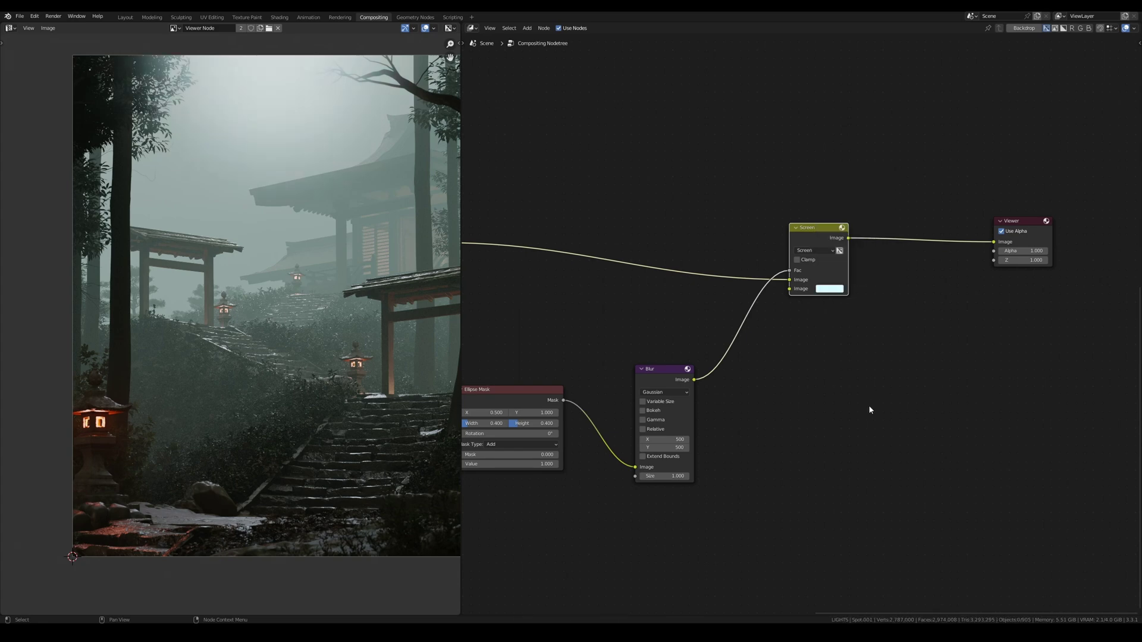
# Refine the Screen node's pale blue tint to saturation 0.400 and darken it to value 0.567.
pyautogui.click(830, 289)
pyautogui.click(854, 193)
pyautogui.click(853, 193)
pyautogui.moveTo(890, 172); pyautogui.dragTo(890, 181)
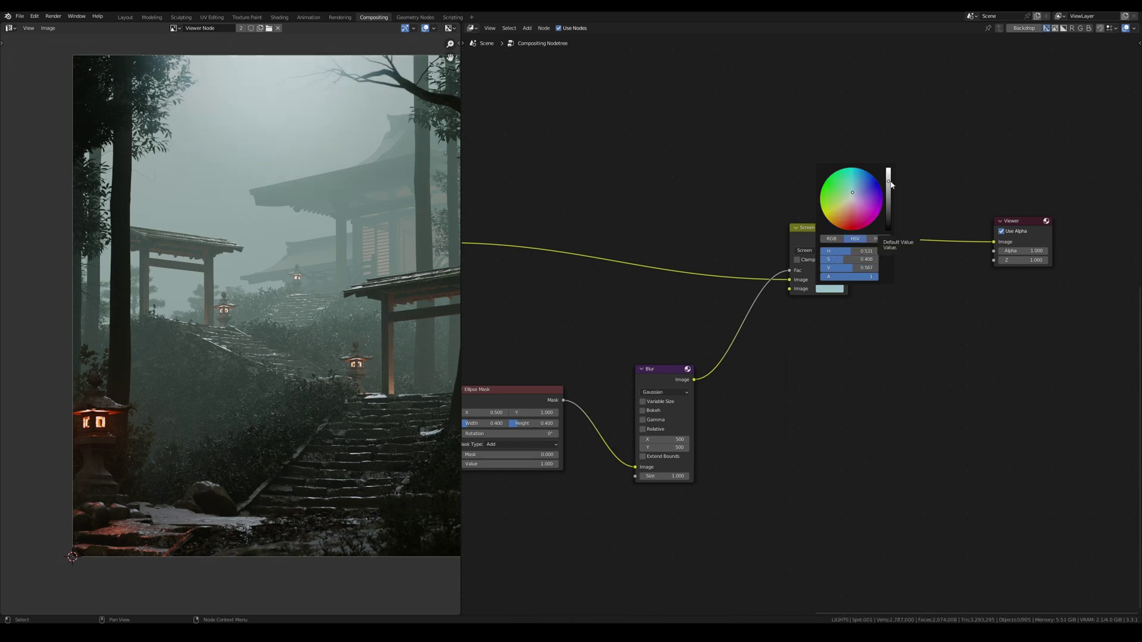
# Set the Ellipse Mask's width to 0.5 and insert a ColorRamp between the Blur node and the Screen factor.
pyautogui.moveTo(558, 441); pyautogui.dragTo(717, 390, button='middle')
pyautogui.scroll(4, 699, 387)
pyautogui.click(639, 371)
pyautogui.write('.5')
pyautogui.press('Return')
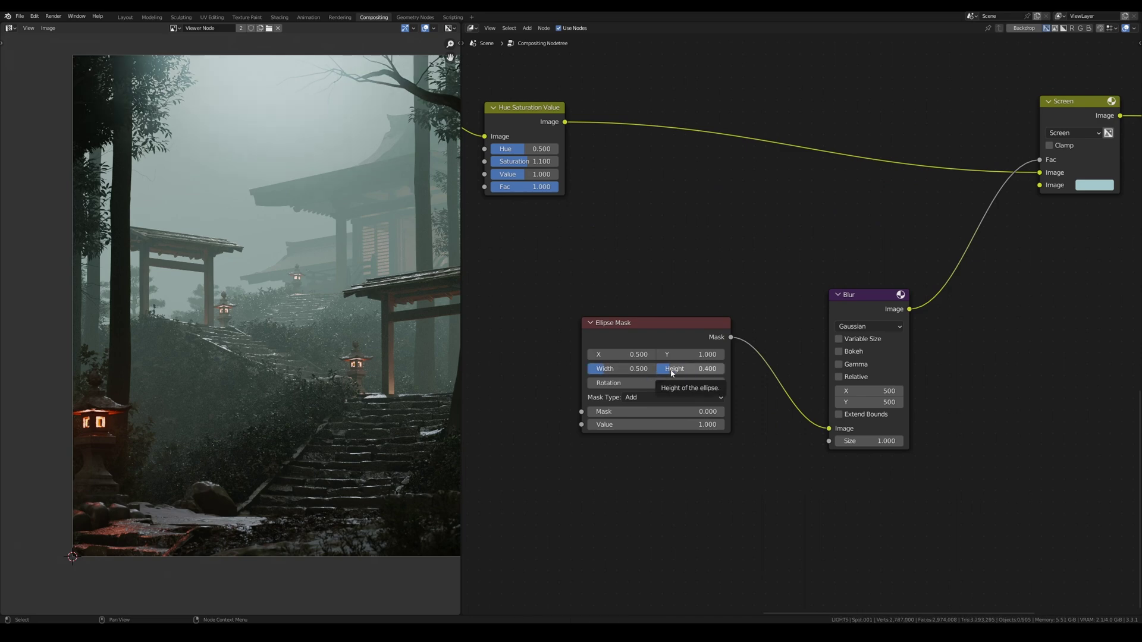
pyautogui.moveTo(919, 351); pyautogui.dragTo(734, 403, button='middle')
pyautogui.hotkey('shift', 'a')
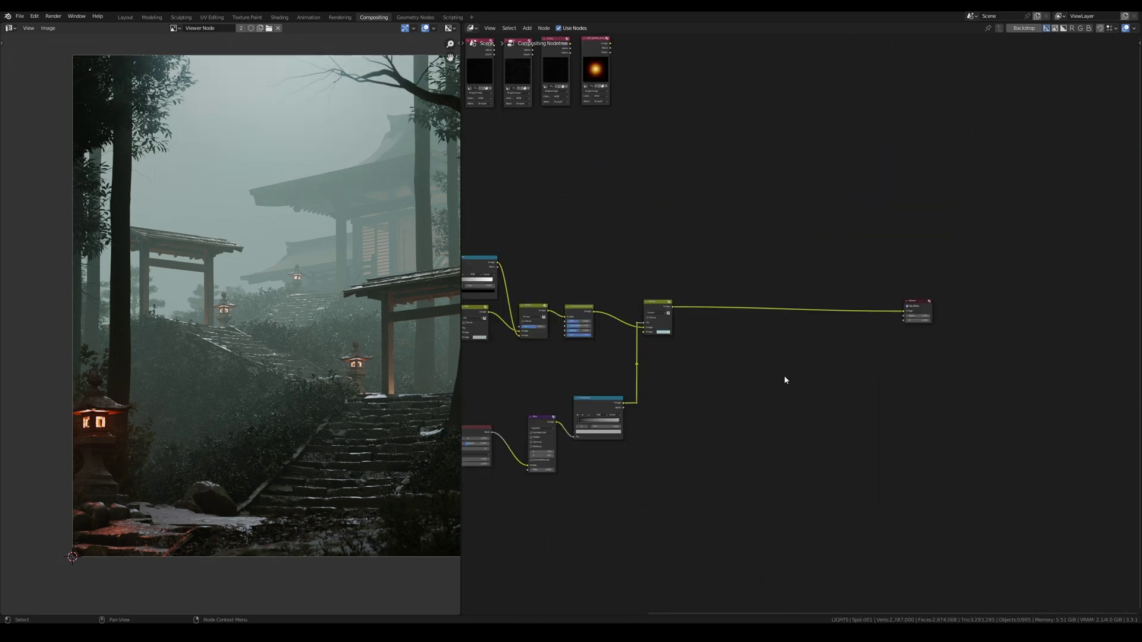
# Bring the orange glow image node beside the Screen node and shift the Viewer node away to make room.
pyautogui.scroll(-2, 785, 378)
pyautogui.moveTo(625, 95); pyautogui.dragTo(760, 373)
pyautogui.scroll(5, 714, 355)
pyautogui.scroll(-3, 713, 353)
pyautogui.moveTo(997, 298); pyautogui.dragTo(966, 291, button='middle')
pyautogui.click(966, 291)
pyautogui.moveTo(871, 291); pyautogui.dragTo(1033, 290)
pyautogui.moveTo(833, 334); pyautogui.dragTo(757, 333, button='middle')
pyautogui.moveTo(654, 368); pyautogui.dragTo(718, 353, button='middle')
pyautogui.click(705, 344)
pyautogui.scroll(3, 683, 350)
pyautogui.moveTo(684, 347); pyautogui.dragTo(718, 369)
pyautogui.scroll(2, 717, 387)
# Add a Transform node next to the orange glow image node.
pyautogui.hotkey('shift', 'a')
pyautogui.click(766, 364)
pyautogui.write('tra')
pyautogui.press('Return')
pyautogui.click(718, 342)
# Add a Mix node before the Viewer, feed it the transformed glow, and set its blend mode to Color Dodge.
pyautogui.hotkey('shift', 'a')
pyautogui.click(808, 353)
pyautogui.write('mix')
pyautogui.press('Return')
pyautogui.click(768, 244)
pyautogui.moveTo(762, 352); pyautogui.dragTo(769, 291)
pyautogui.click(787, 262)
pyautogui.click(792, 317)
# Shift the glow onto the foreground lantern at X -787 and Y -517.3, and lower its Color Dodge factor to about 0.9.
pyautogui.moveTo(735, 348); pyautogui.dragTo(716, 343)
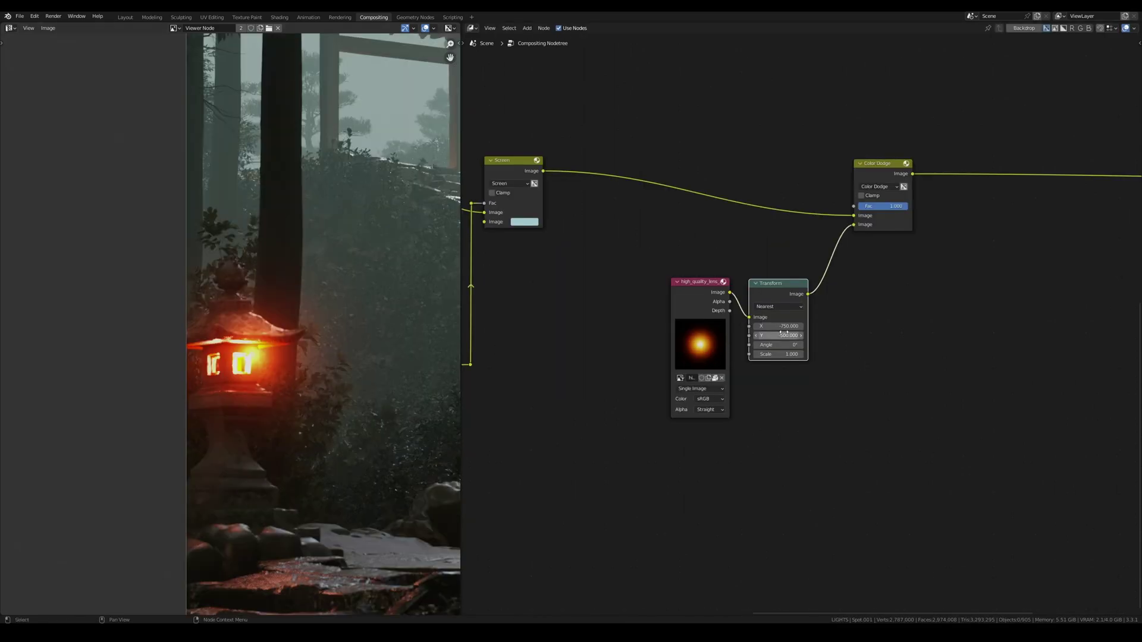
pyautogui.moveTo(797, 327)
pyautogui.mouseDown()
pyautogui.moveTo(779, 327)
pyautogui.moveTo(786, 337)
pyautogui.mouseUp()
pyautogui.scroll(-4, 336, 383)
pyautogui.scroll(2, 276, 254)
pyautogui.scroll(2, 801, 324)
pyautogui.moveTo(904, 186); pyautogui.dragTo(899, 186)
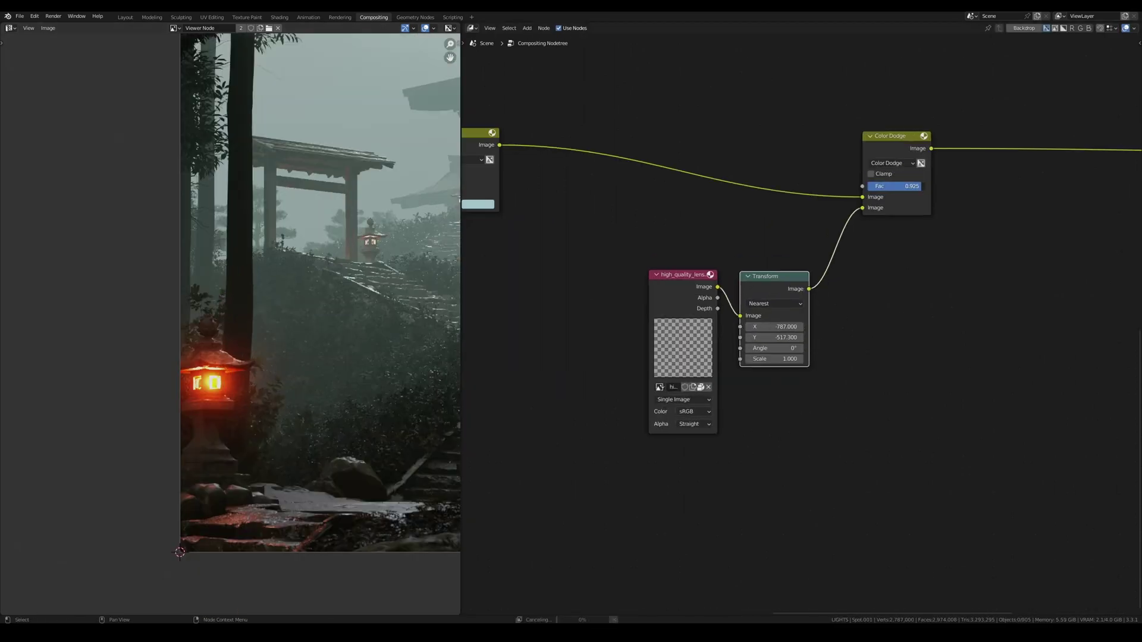
# Shift the second glow along X onto the lantern beside the upper gate, to about -209.
pyautogui.scroll(2, 230, 401)
pyautogui.scroll(-4, 230, 401)
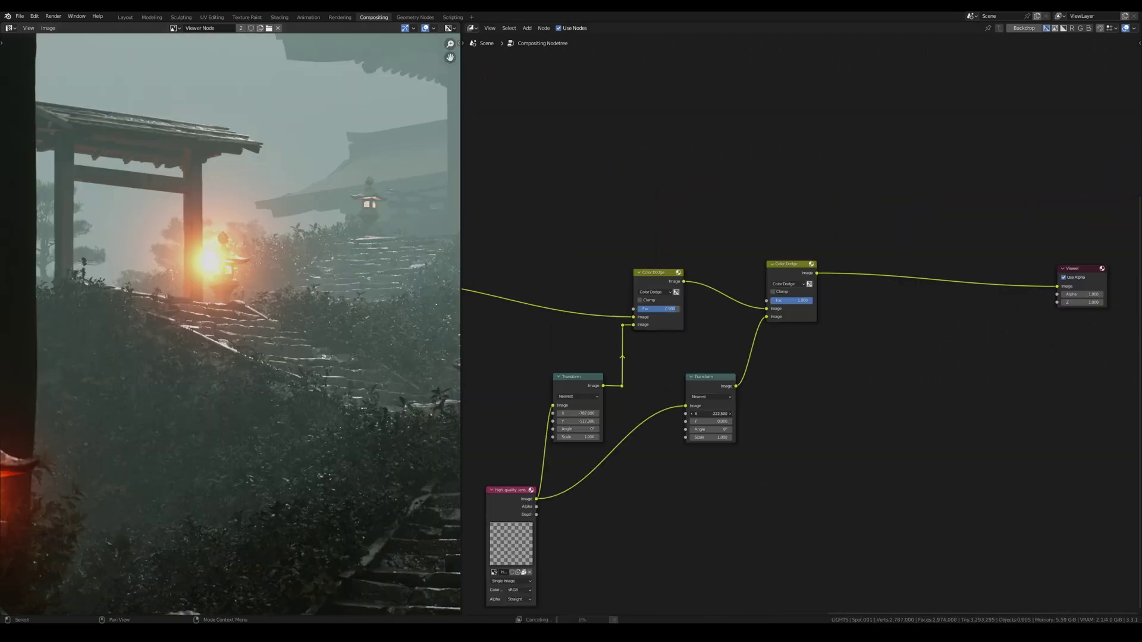
pyautogui.moveTo(711, 414); pyautogui.dragTo(719, 414)
pyautogui.scroll(4, 218, 257)
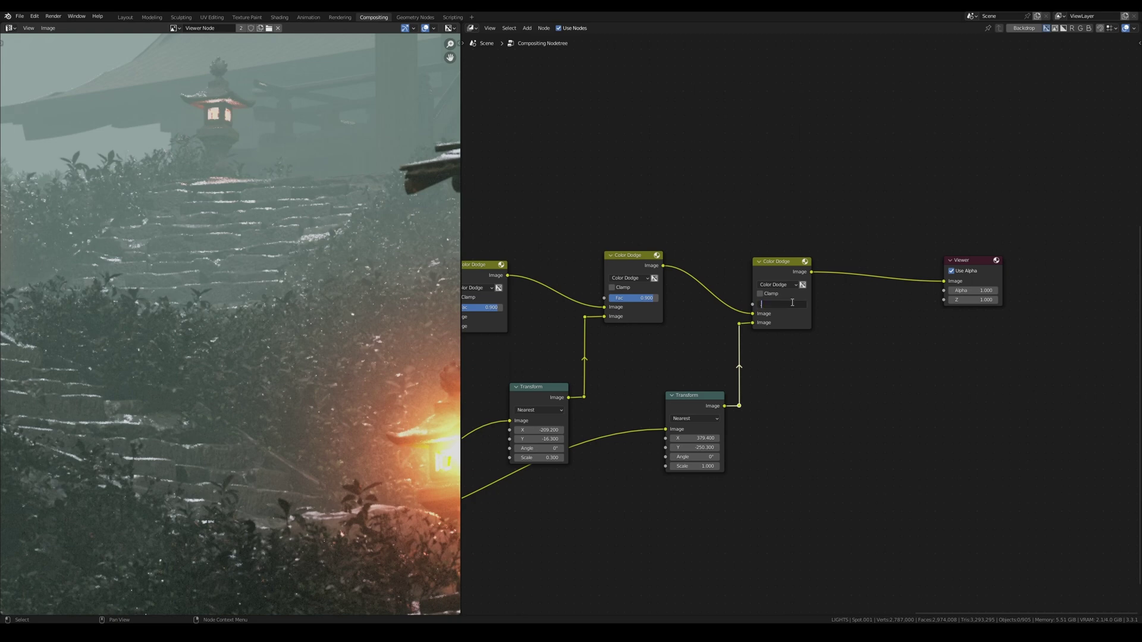
# Set the third glow's Color Dodge factor to 0.9, its scale to 0.7 and its Y position to -252.8.
pyautogui.write('.9')
pyautogui.press('Return')
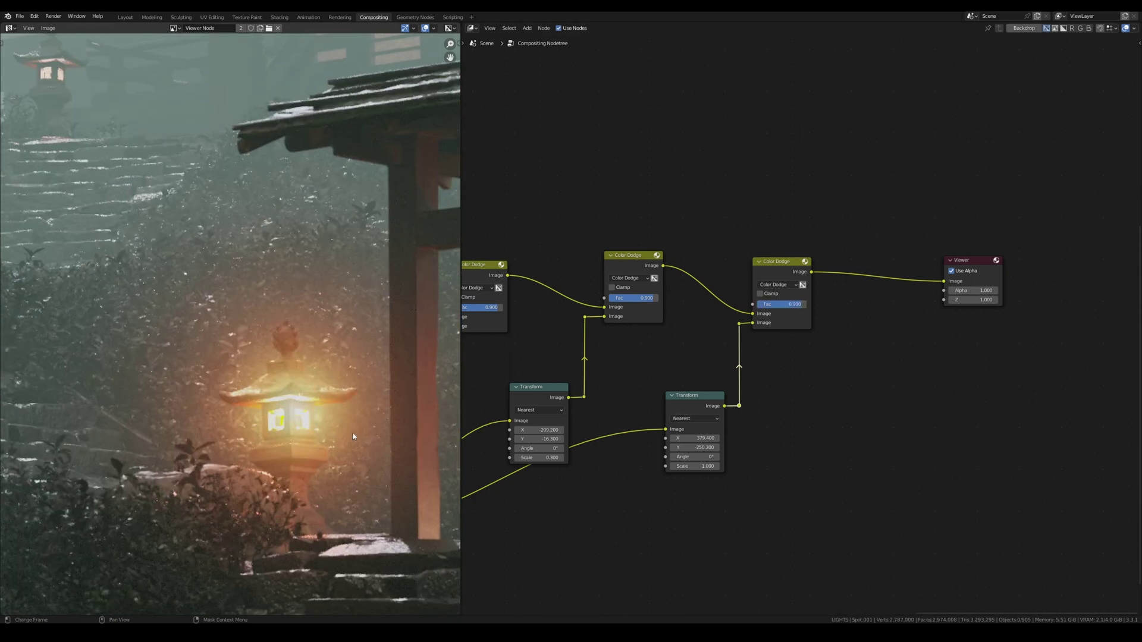
pyautogui.doubleClick(708, 466)
pyautogui.write('.8')
pyautogui.press('Return')
pyautogui.doubleClick(708, 466)
pyautogui.write('.7')
pyautogui.press('Return')
pyautogui.moveTo(694, 447); pyautogui.dragTo(690, 448)
# Check the lantern glows against the whole image and reduce the third glow's scale to 0.5.
pyautogui.scroll(-7, 340, 464)
pyautogui.scroll(3, 340, 464)
pyautogui.scroll(-3, 352, 421)
pyautogui.scroll(3, 352, 421)
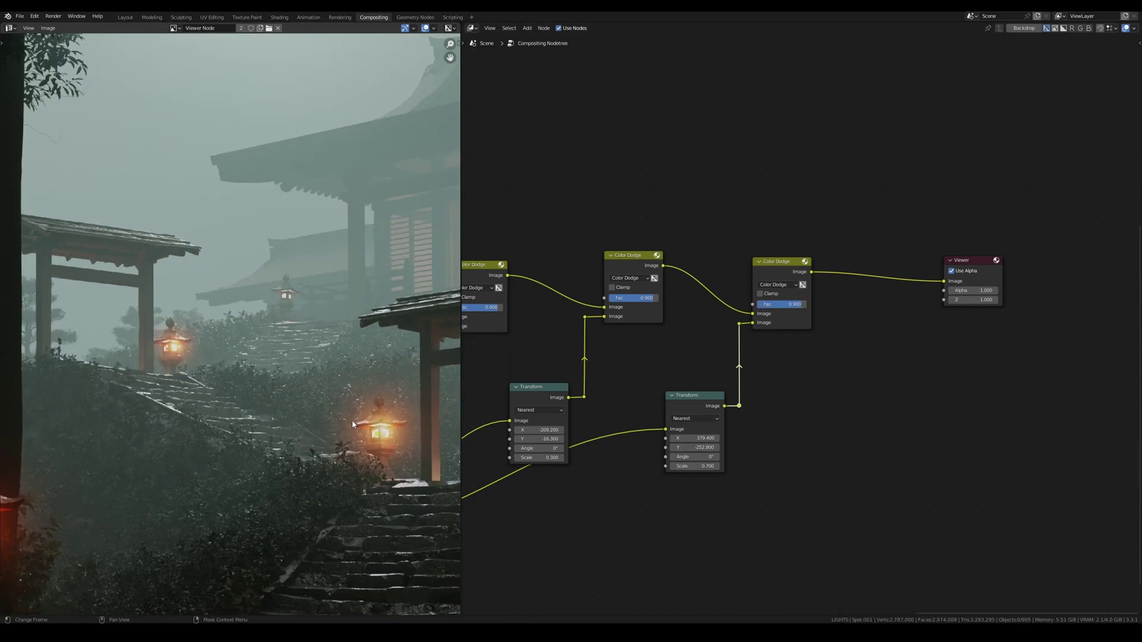
pyautogui.scroll(2, 337, 244)
pyautogui.doubleClick(685, 466)
pyautogui.write('.5')
pyautogui.press('Return')
# Set the second glow's scale to 0.2 and slightly reduce the third glow's scale.
pyautogui.scroll(-4, 374, 325)
pyautogui.scroll(1, 374, 325)
pyautogui.doubleClick(541, 457)
pyautogui.write('.2')
pyautogui.press('Return')
pyautogui.moveTo(697, 467); pyautogui.dragTo(690, 466)
pyautogui.moveTo(636, 441); pyautogui.dragTo(581, 468, button='middle')
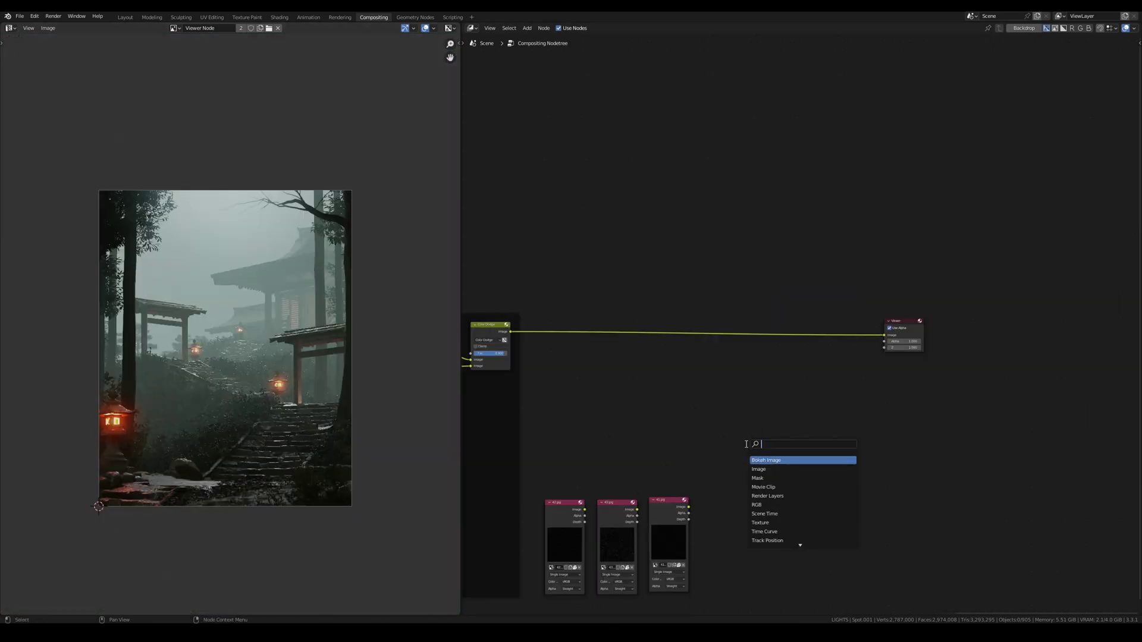
# Insert a Mix node before the Viewer and connect the first rain image to its second input.
pyautogui.write('mix')
pyautogui.press('Return')
pyautogui.click(744, 321)
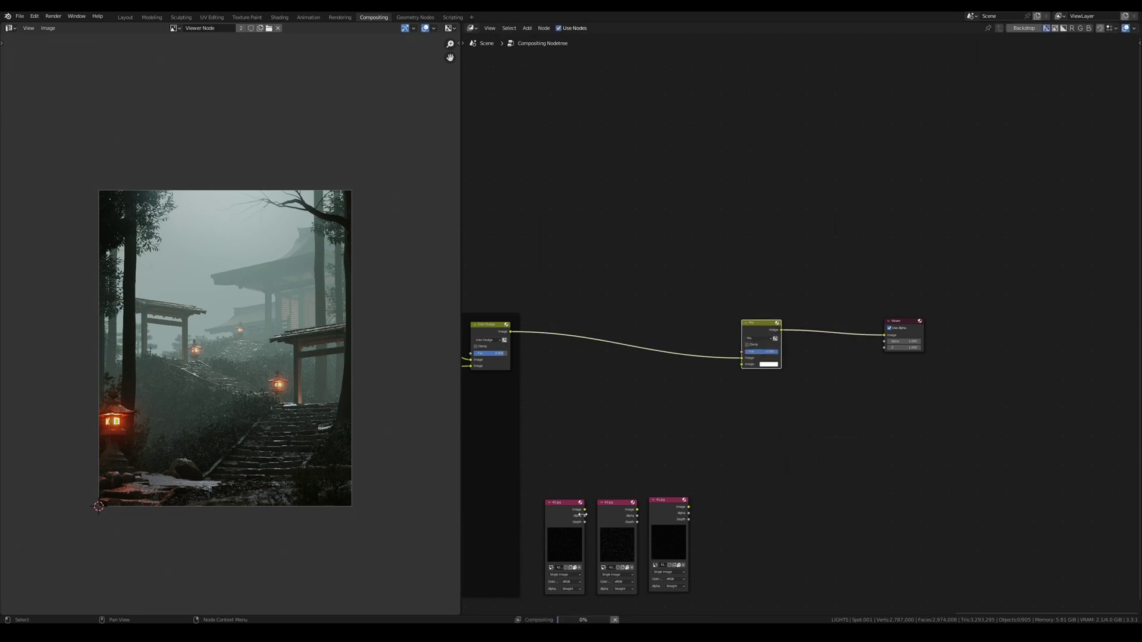
pyautogui.moveTo(585, 510); pyautogui.dragTo(742, 365)
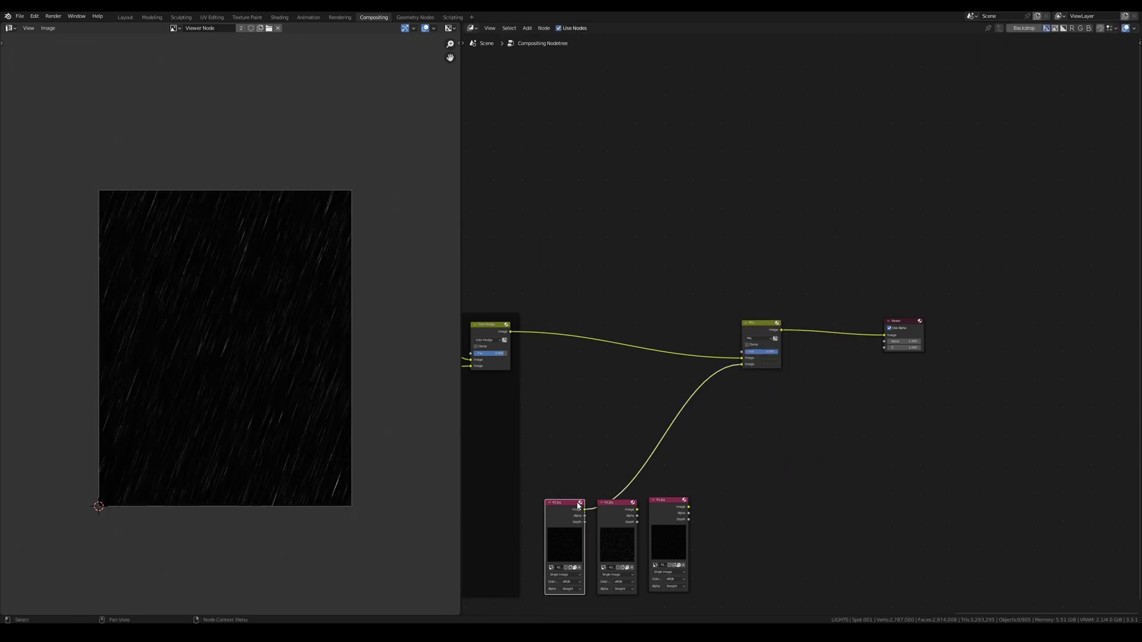
# Insert a Transform node between the first rain image and the Mix node.
pyautogui.scroll(2, 577, 509)
pyautogui.moveTo(686, 490); pyautogui.dragTo(719, 418, button='middle')
pyautogui.click(720, 415)
pyautogui.hotkey('shift', 'a')
pyautogui.click(721, 415)
pyautogui.write('transform')
pyautogui.press('Return')
pyautogui.click(681, 357)
# Set the first rain layer's blend mode to Screen and lower its factor.
pyautogui.click(786, 263)
pyautogui.click(790, 318)
pyautogui.scroll(2, 409, 405)
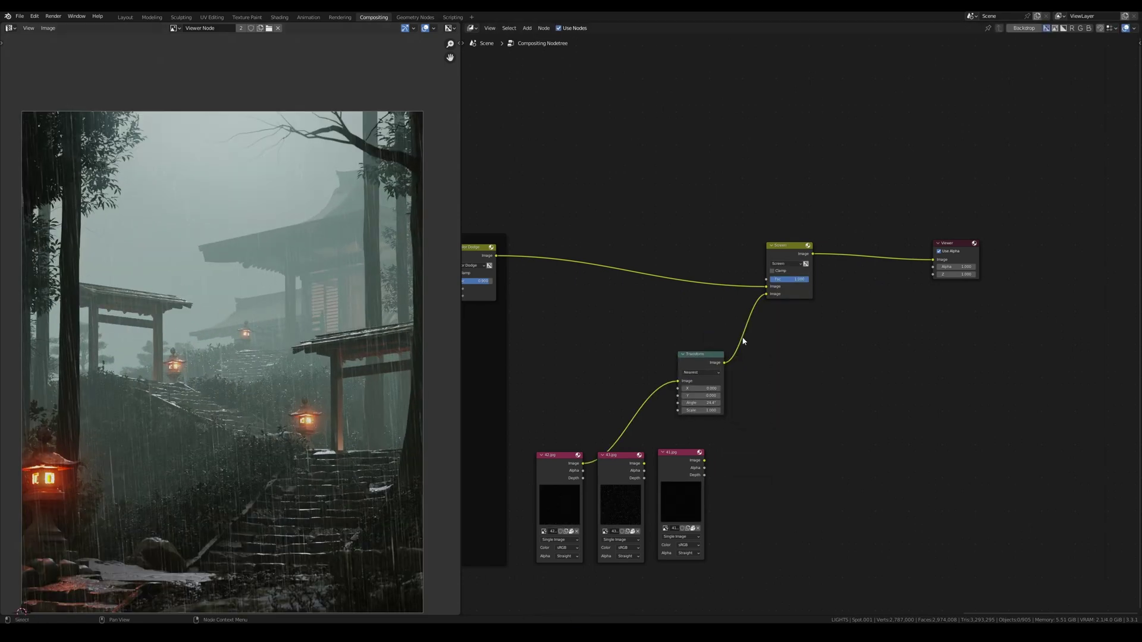
pyautogui.moveTo(803, 279); pyautogui.dragTo(786, 279)
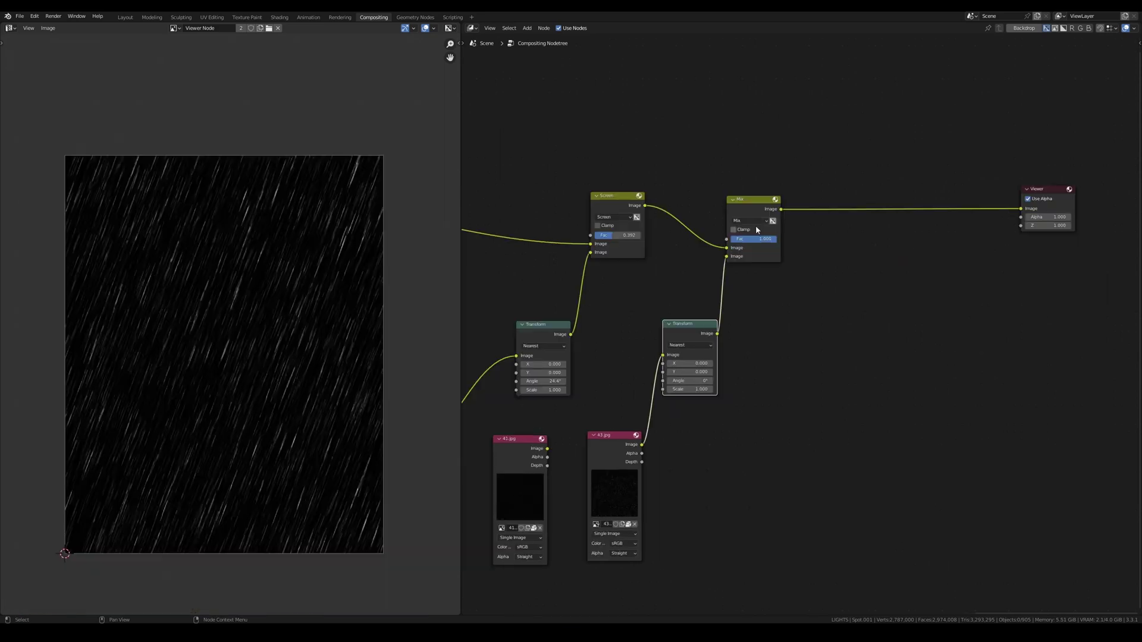
# Rotate the second rain layer to an angle of 11.8° in its Transform node.
pyautogui.click(751, 220)
pyautogui.doubleClick(690, 381)
pyautogui.write('-54.7')
pyautogui.press('Return')
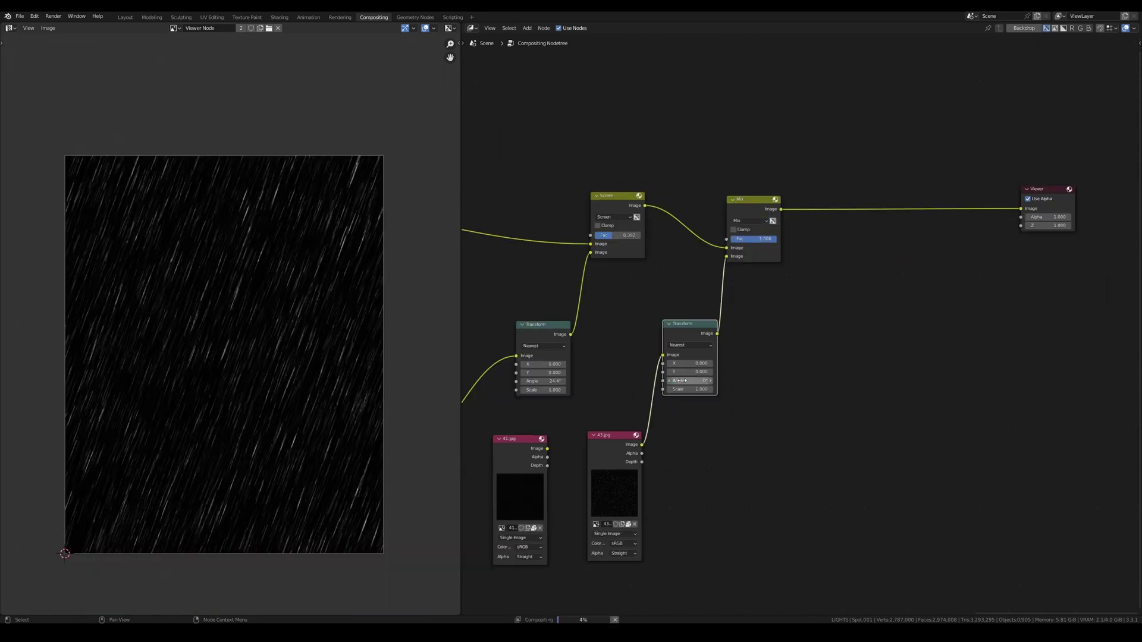
pyautogui.moveTo(695, 381); pyautogui.dragTo(711, 381)
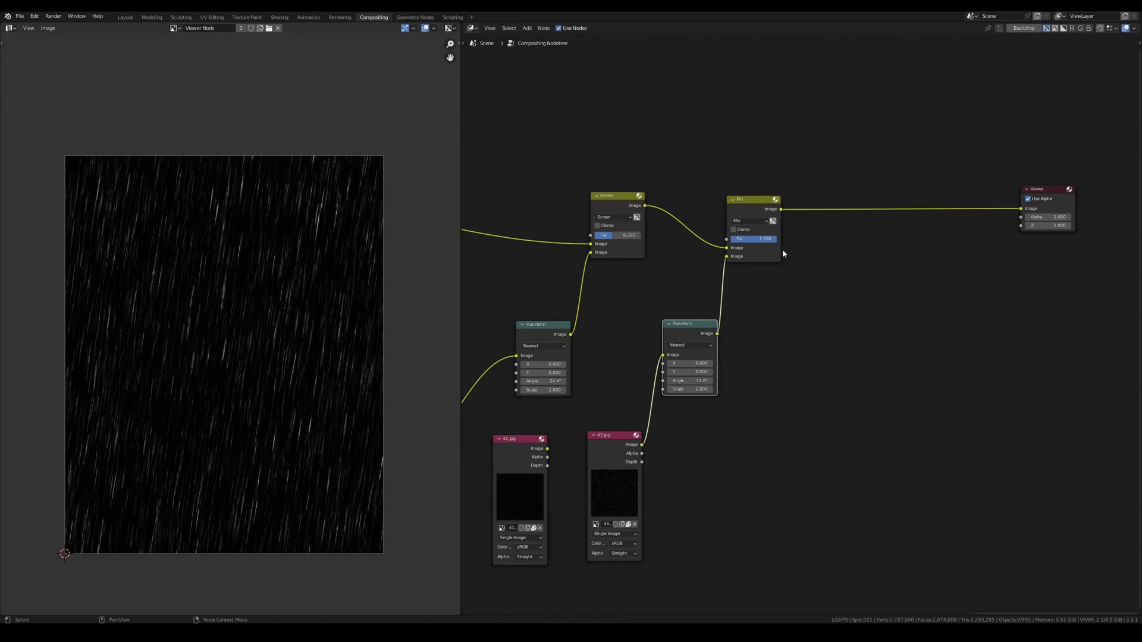
# Set the second rain layer's blend mode to Screen and lower its factor to about 0.18.
pyautogui.click(751, 221)
pyautogui.click(741, 281)
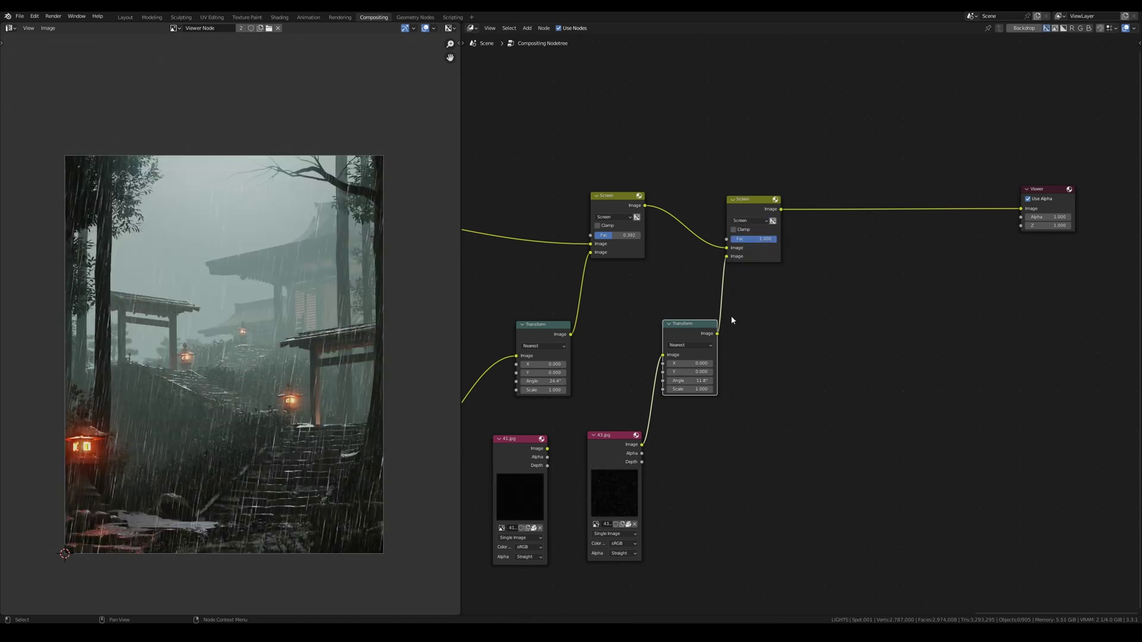
pyautogui.moveTo(774, 238); pyautogui.dragTo(736, 238)
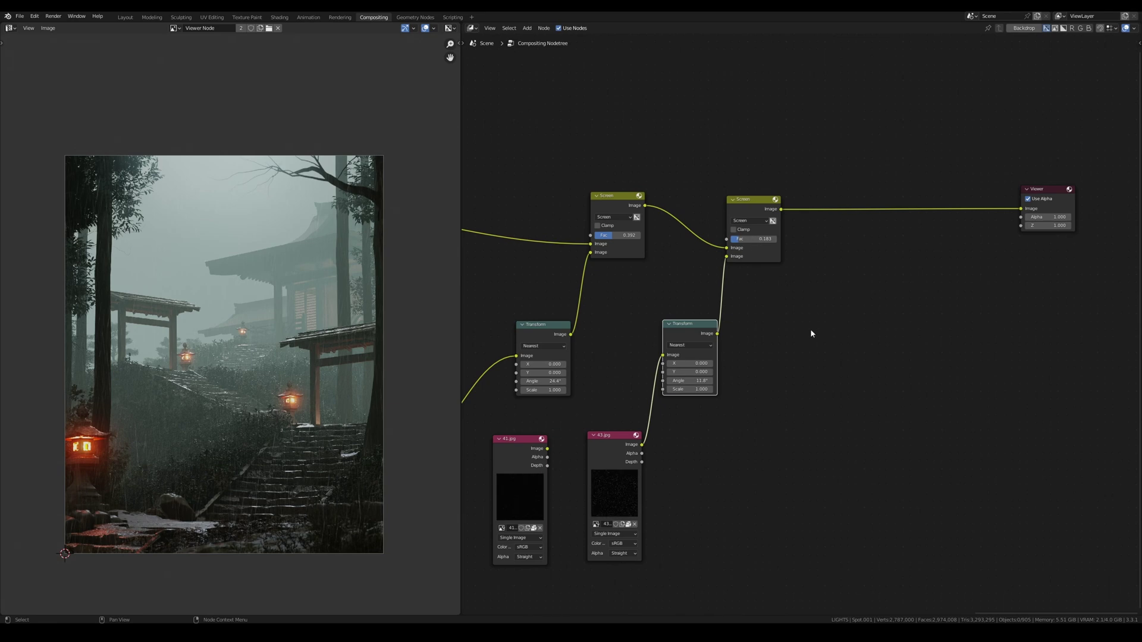
pyautogui.scroll(2, 347, 434)
pyautogui.scroll(-3, 348, 437)
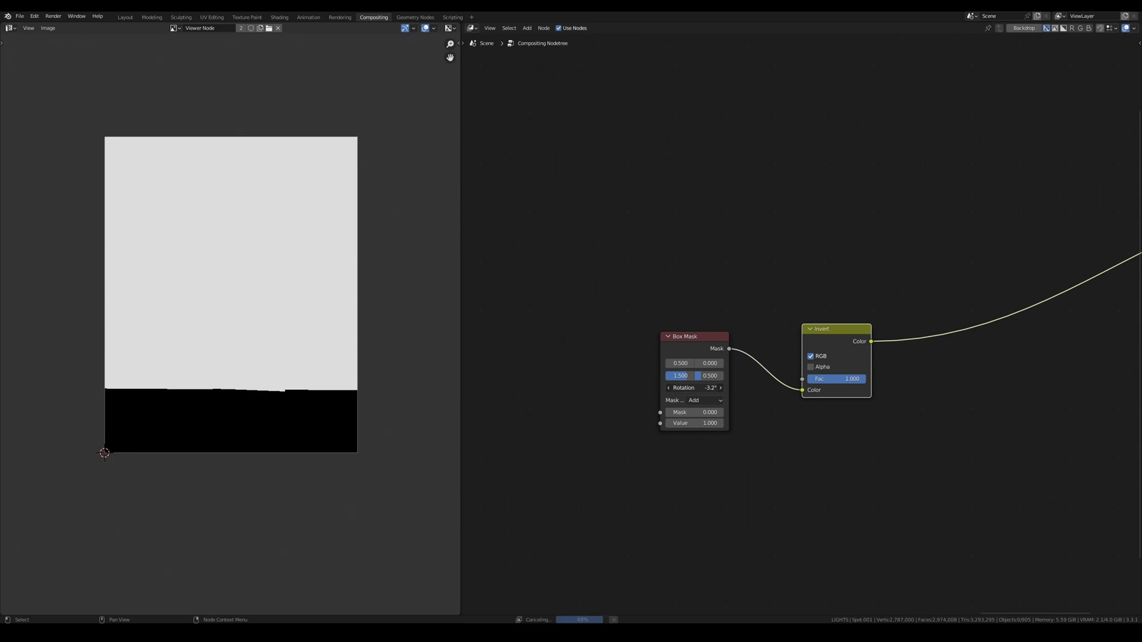
# Rotate the Box Mask to 14.2° and make room for another node after the Invert node.
pyautogui.moveTo(693, 388)
pyautogui.mouseDown()
pyautogui.moveTo(723, 387)
pyautogui.moveTo(712, 388)
pyautogui.mouseUp()
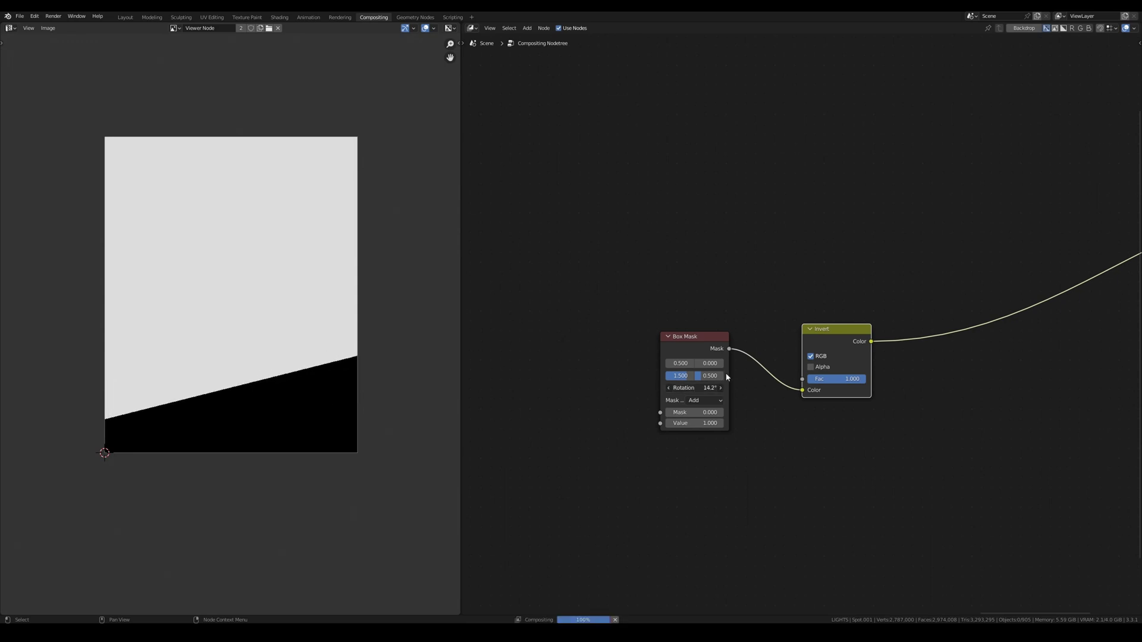
pyautogui.moveTo(856, 356); pyautogui.dragTo(748, 376, button='middle')
pyautogui.moveTo(728, 351); pyautogui.dragTo(676, 348)
# Insert a Gaussian Blur node after the Invert node, with a blur of 500 in both X and Y.
pyautogui.hotkey('shift', 'a')
pyautogui.click(791, 399)
pyautogui.write('blur')
pyautogui.press('Return')
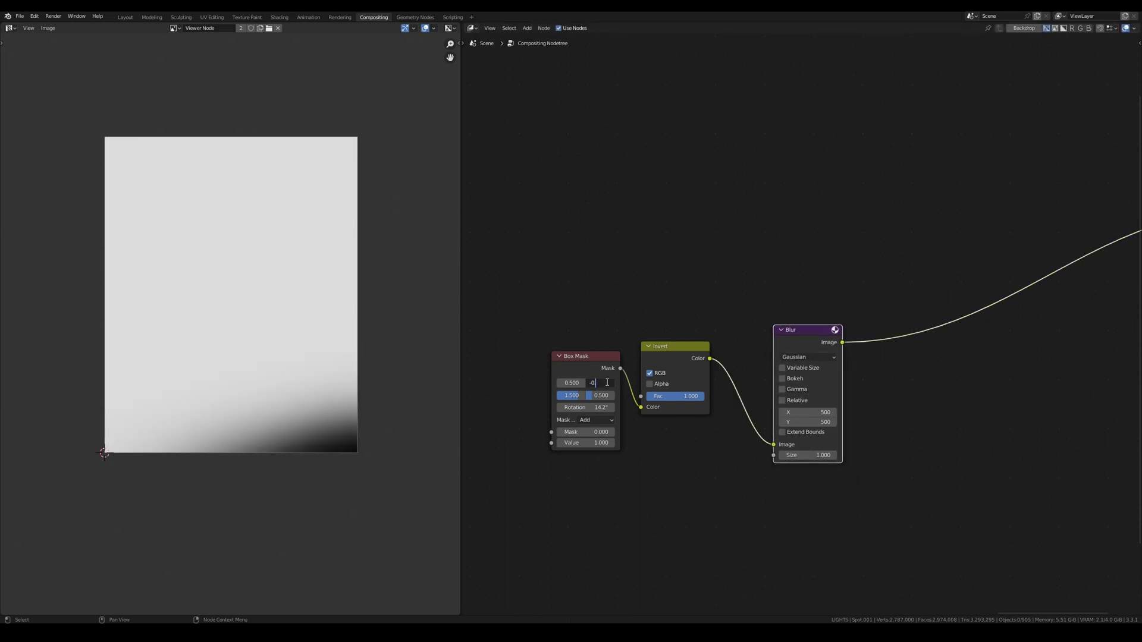
# Set the Box Mask's Y position to -0.05 and fine-tune the Multiply node's factor.
pyautogui.write('.05')
pyautogui.press('Return')
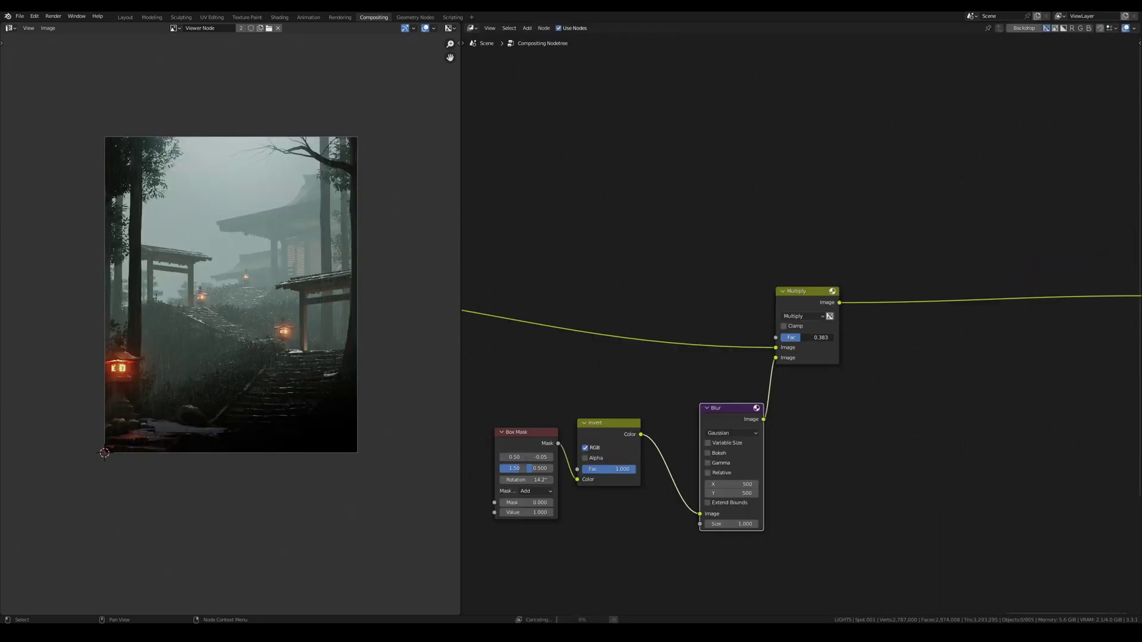
pyautogui.moveTo(800, 337); pyautogui.dragTo(804, 337)
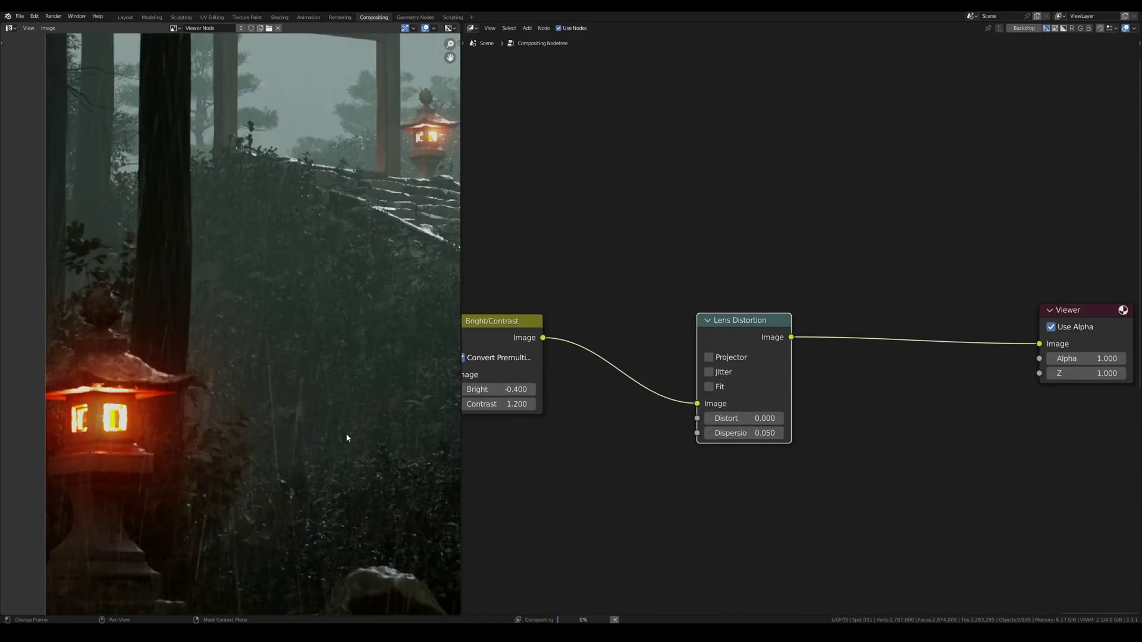
# Keep the Lens Distortion node's distort at 0 and reduce its dispersion to 0.02 and further to 0.01.
pyautogui.doubleClick(736, 420)
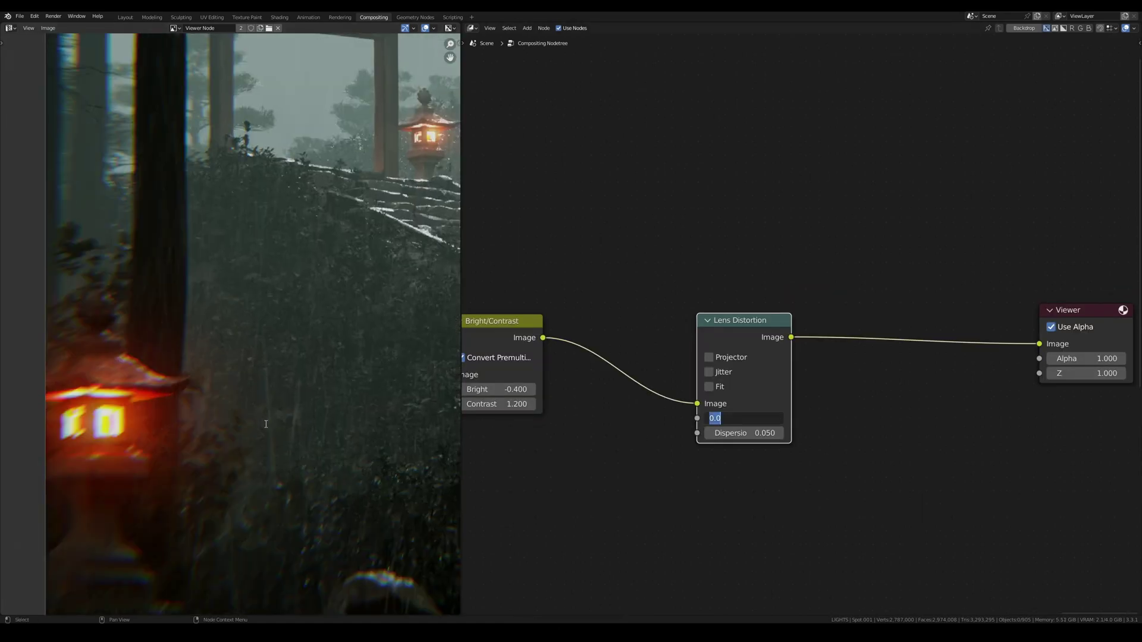
pyautogui.press('Return')
pyautogui.doubleClick(737, 433)
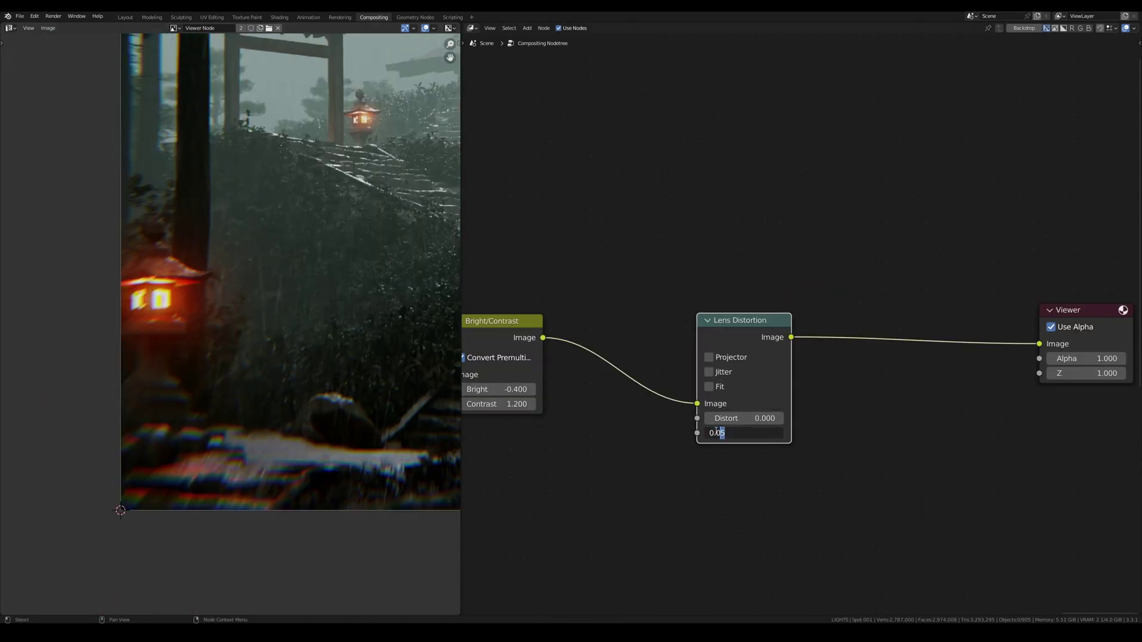
pyautogui.write('2')
pyautogui.press('Return')
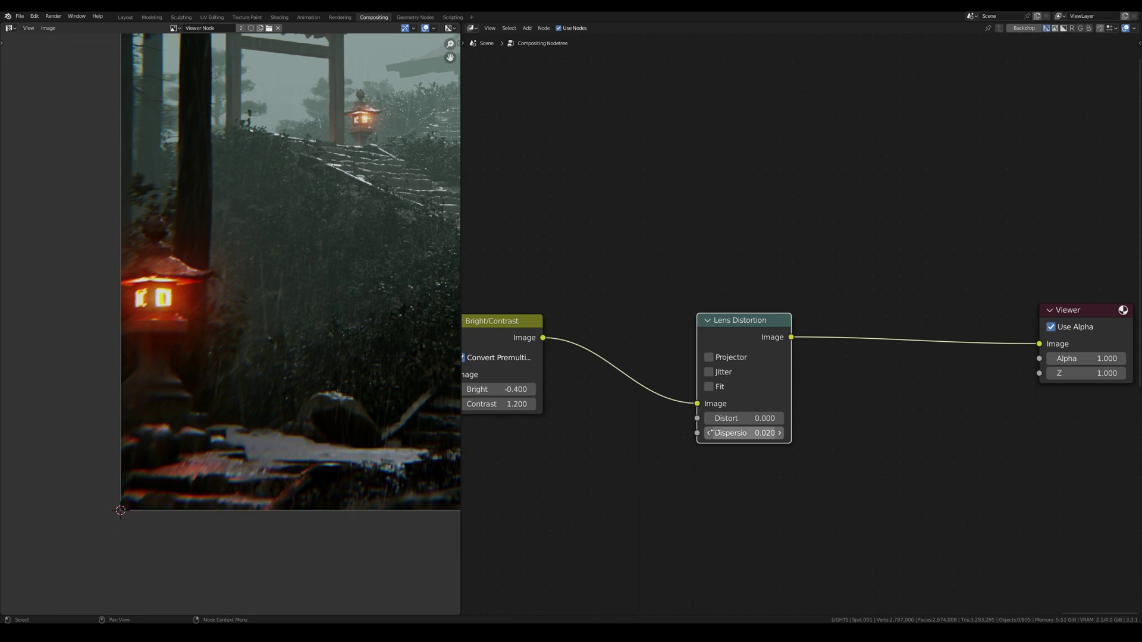
pyautogui.doubleClick(713, 433)
pyautogui.write('1')
pyautogui.press('Return')
pyautogui.scroll(-1, 718, 435)
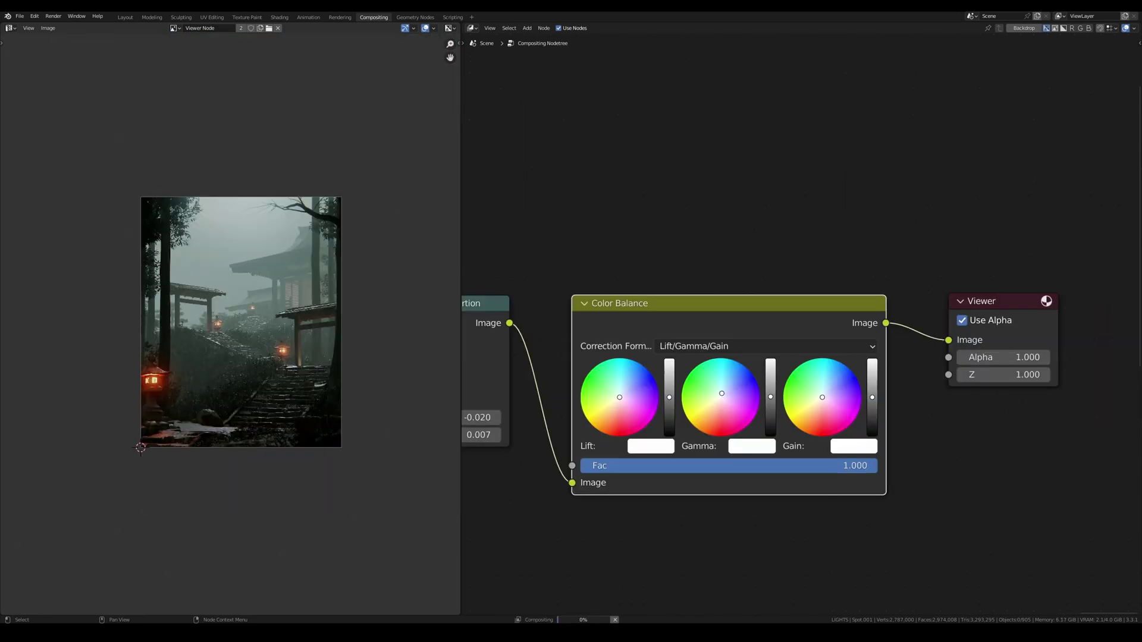
# Shift the gamma and lift colours slightly toward green-cyan in the Color Balance node.
pyautogui.moveTo(719, 398); pyautogui.dragTo(718, 391)
pyautogui.scroll(2, 285, 369)
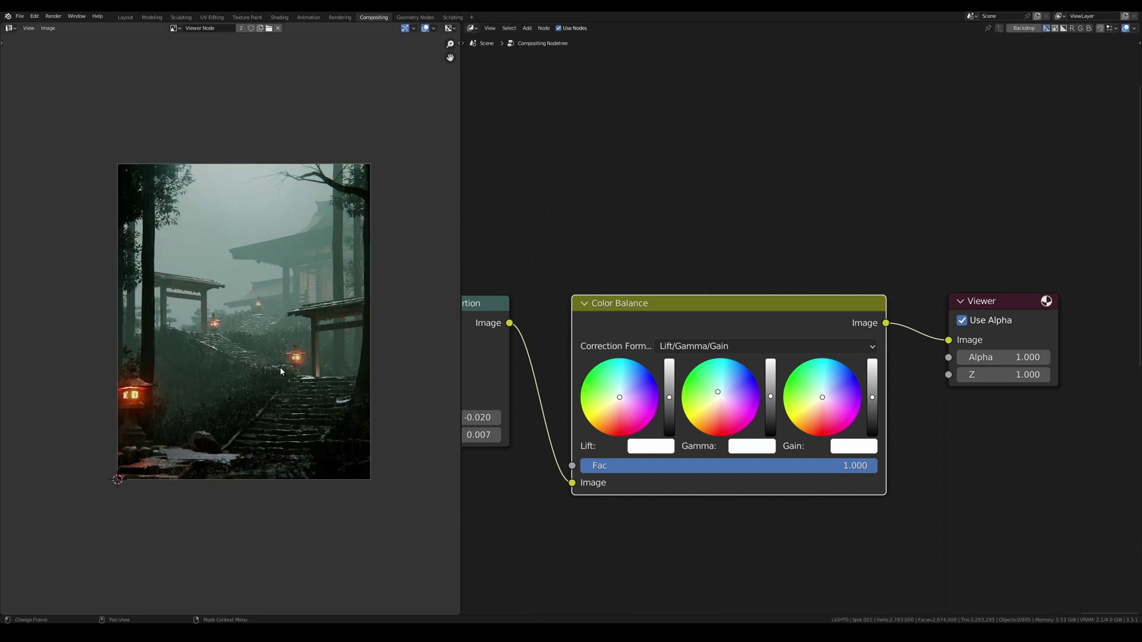
pyautogui.moveTo(620, 399); pyautogui.dragTo(618, 398)
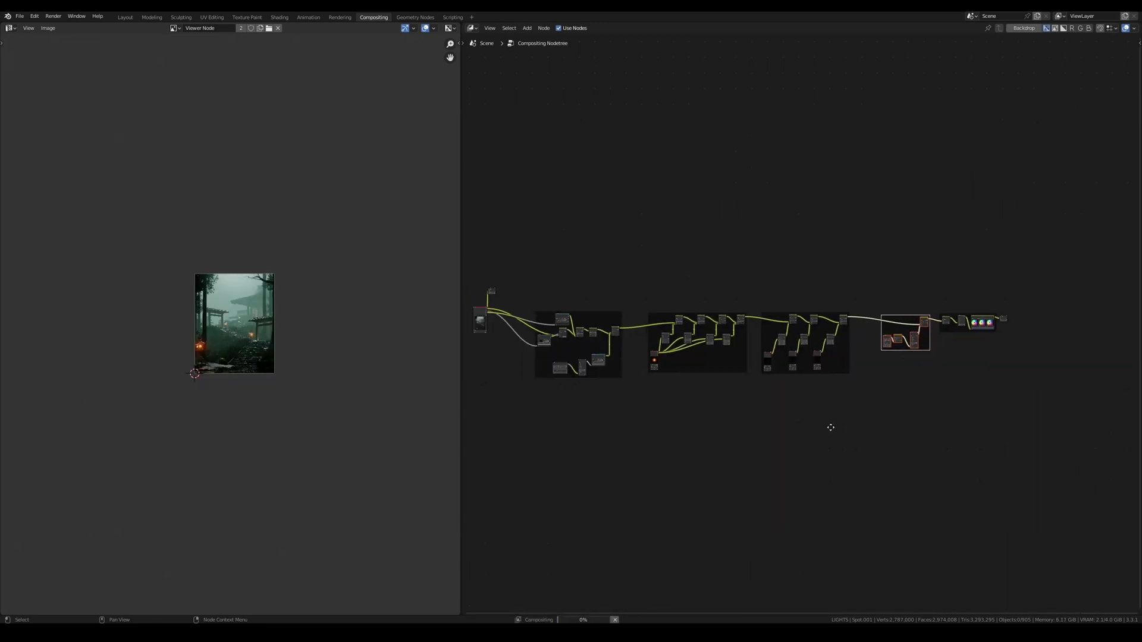
# Review the whole compositing node tree with its framed node groups.
pyautogui.moveTo(831, 428); pyautogui.dragTo(843, 427, button='middle')
pyautogui.moveTo(728, 412); pyautogui.dragTo(779, 428, button='middle')
pyautogui.scroll(3, 780, 428)
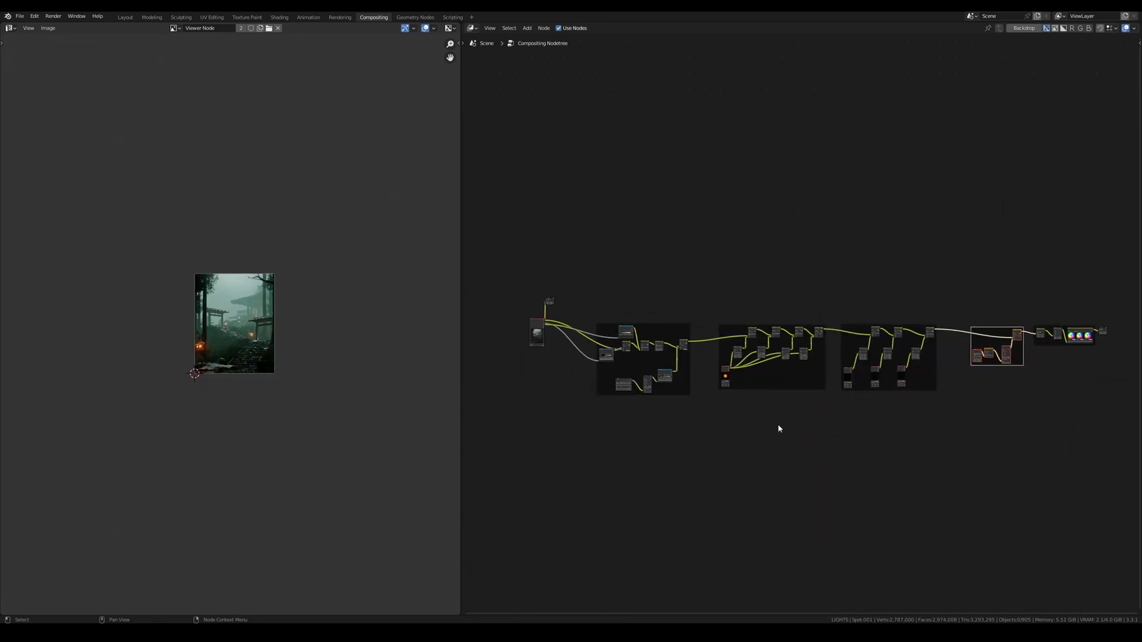
pyautogui.scroll(6, 281, 340)
pyautogui.scroll(-1, 303, 340)
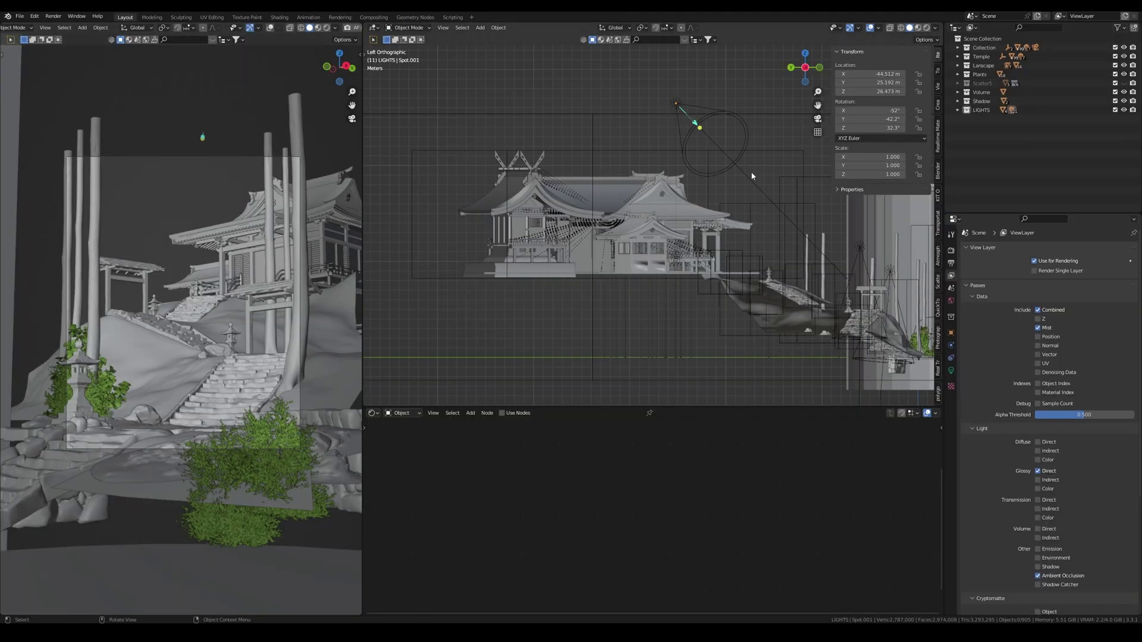
# Select a temple part in the side view and open the Rendering workspace to compare the composite with the raw render.
pyautogui.click(752, 176)
pyautogui.click(628, 217)
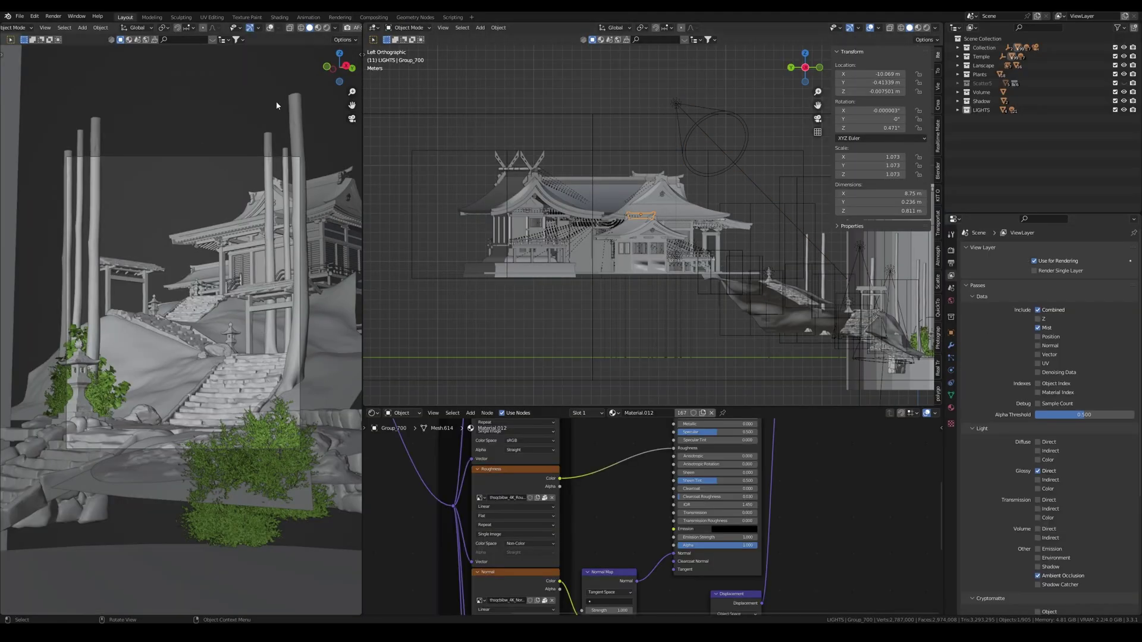
pyautogui.click(332, 18)
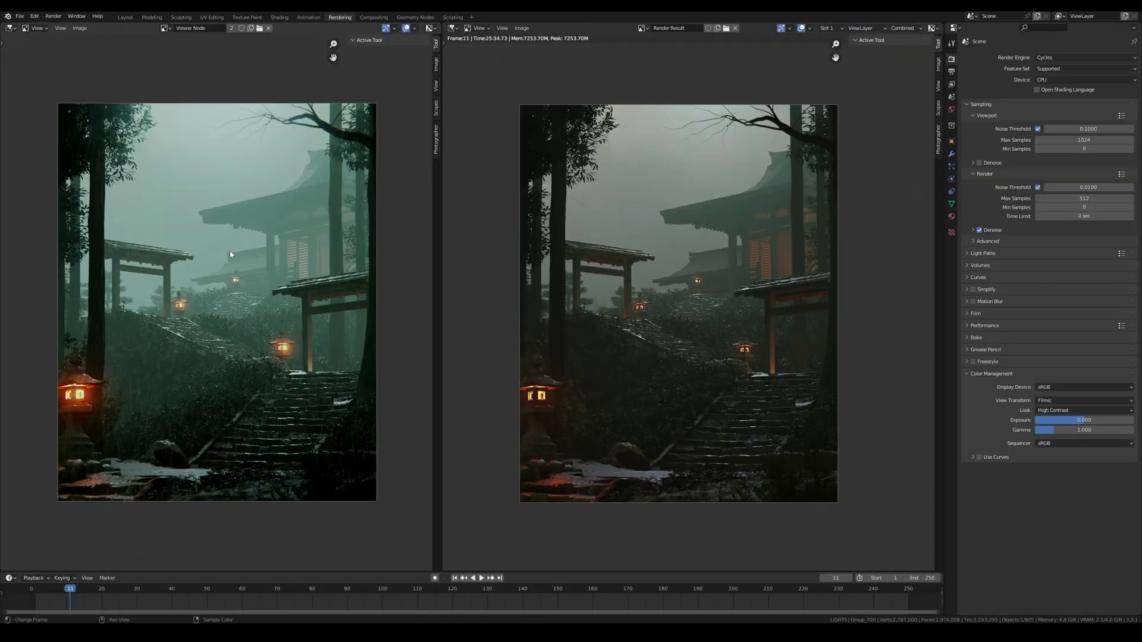